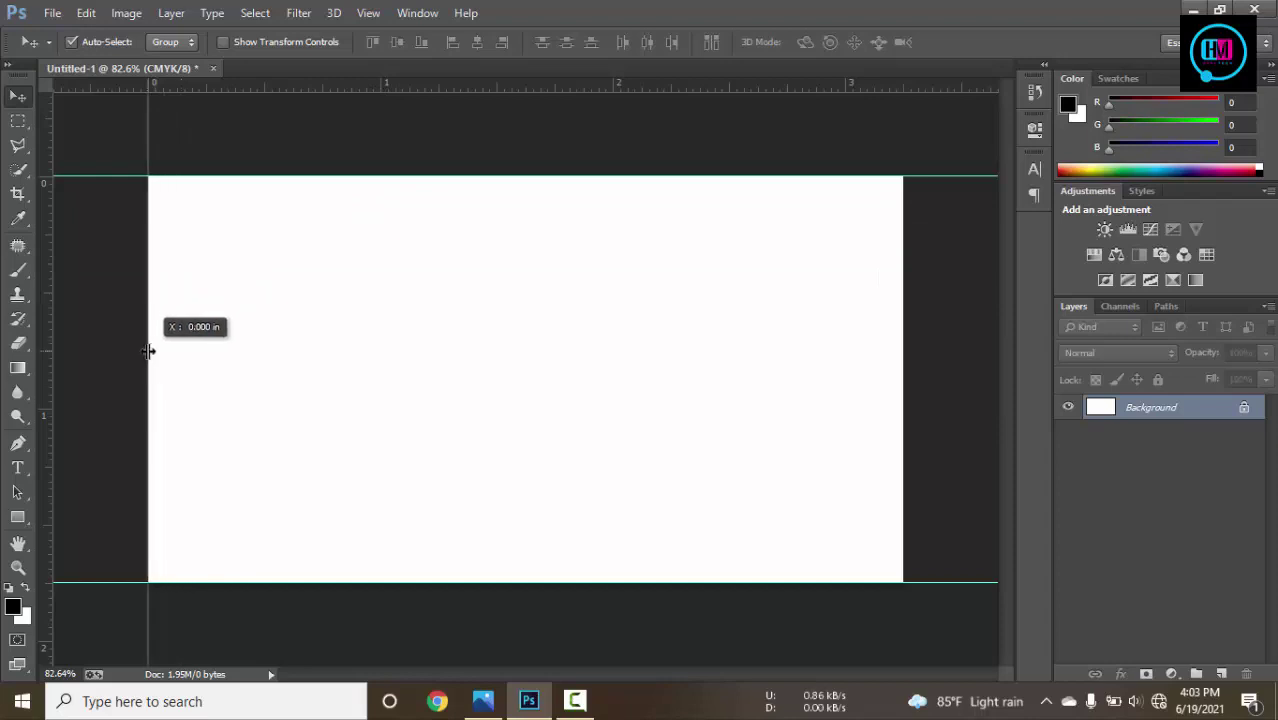
# Place a vertical guide on the canvas's right edge.
pyautogui.moveTo(371, 70); pyautogui.dragTo(901, 434)
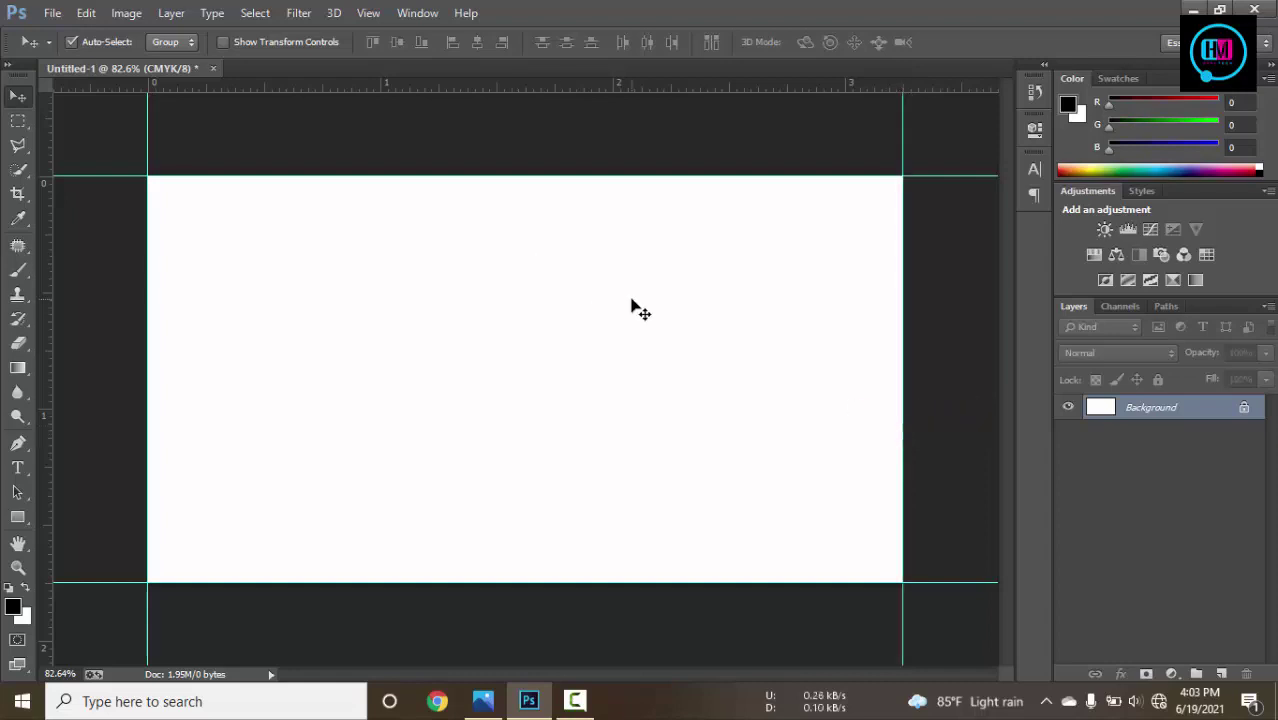
# Enlarge the canvas by 0.25 inches in both width and height, relative to its current size.
pyautogui.scroll(-1, 632, 300)
pyautogui.click(126, 13)
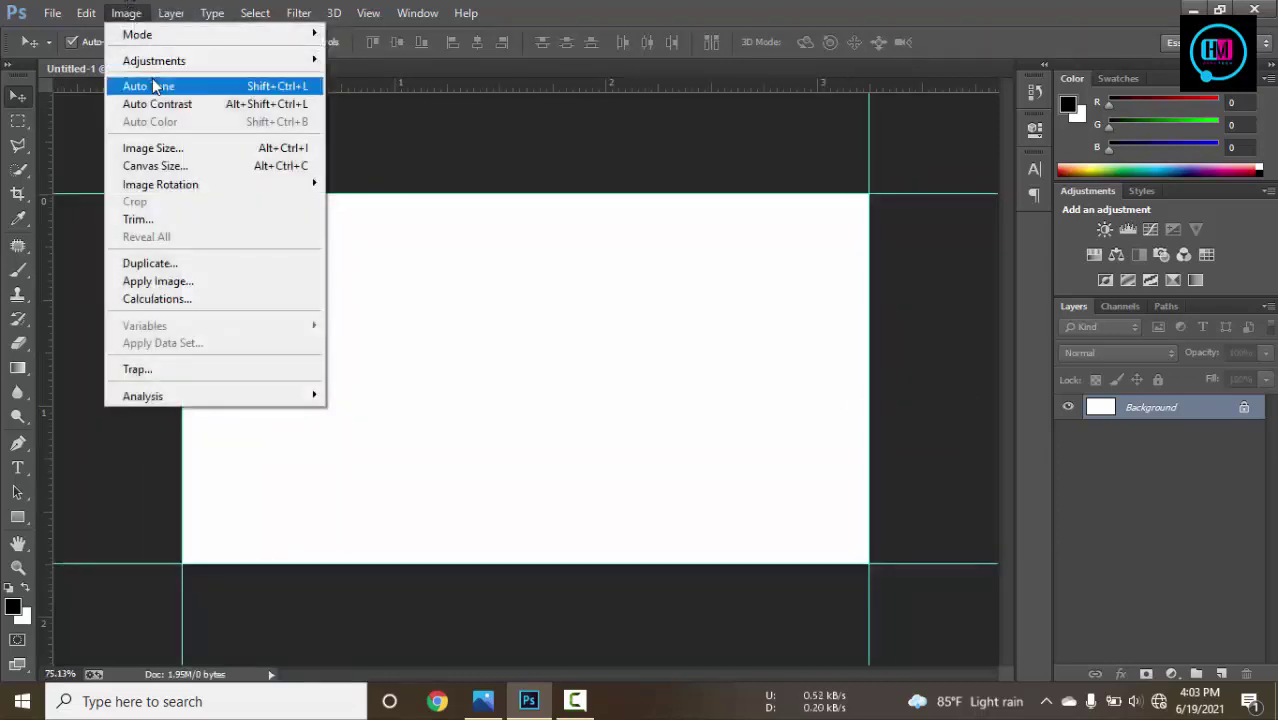
pyautogui.click(155, 166)
pyautogui.click(570, 301)
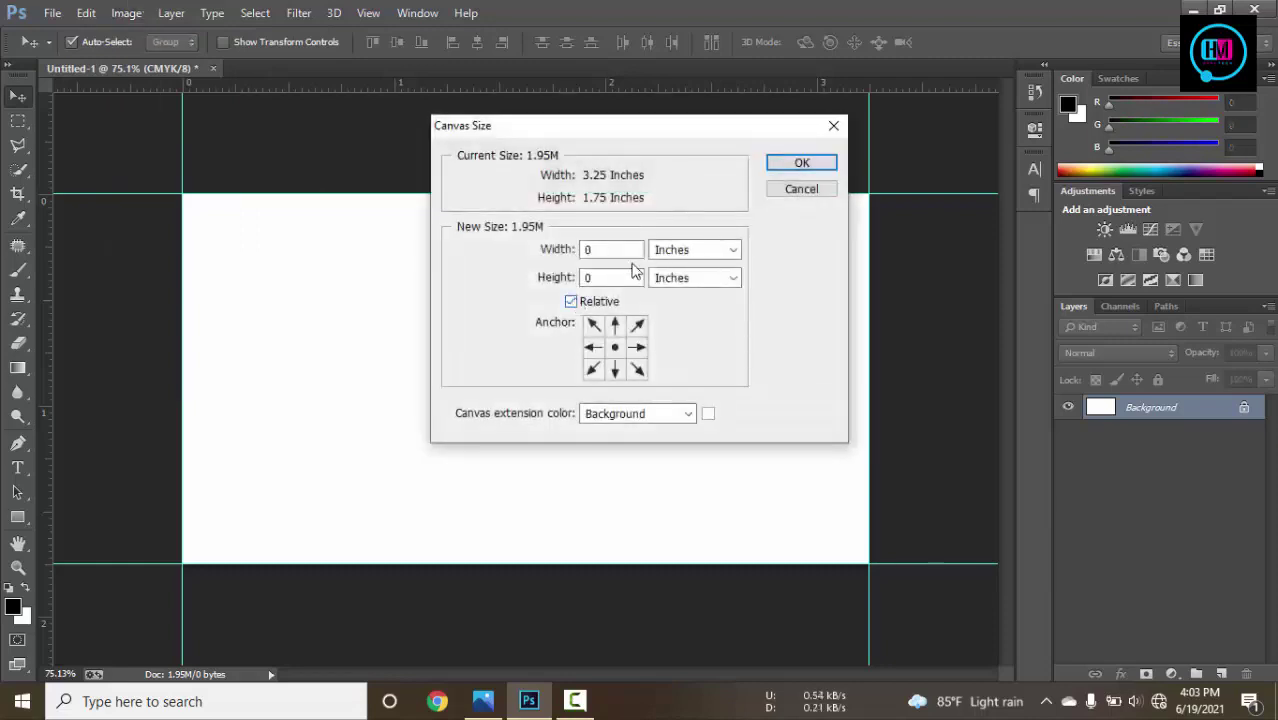
pyautogui.moveTo(626, 251); pyautogui.dragTo(582, 278)
pyautogui.write('.25')
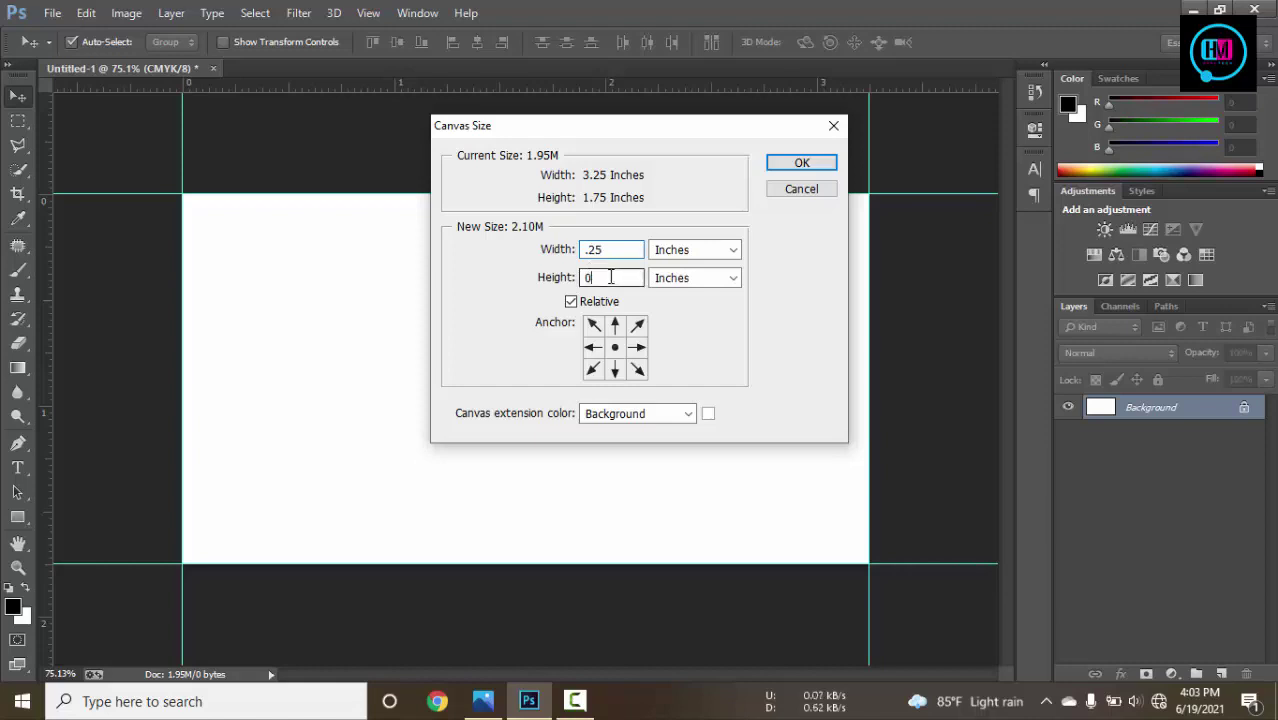
pyautogui.write('.25')
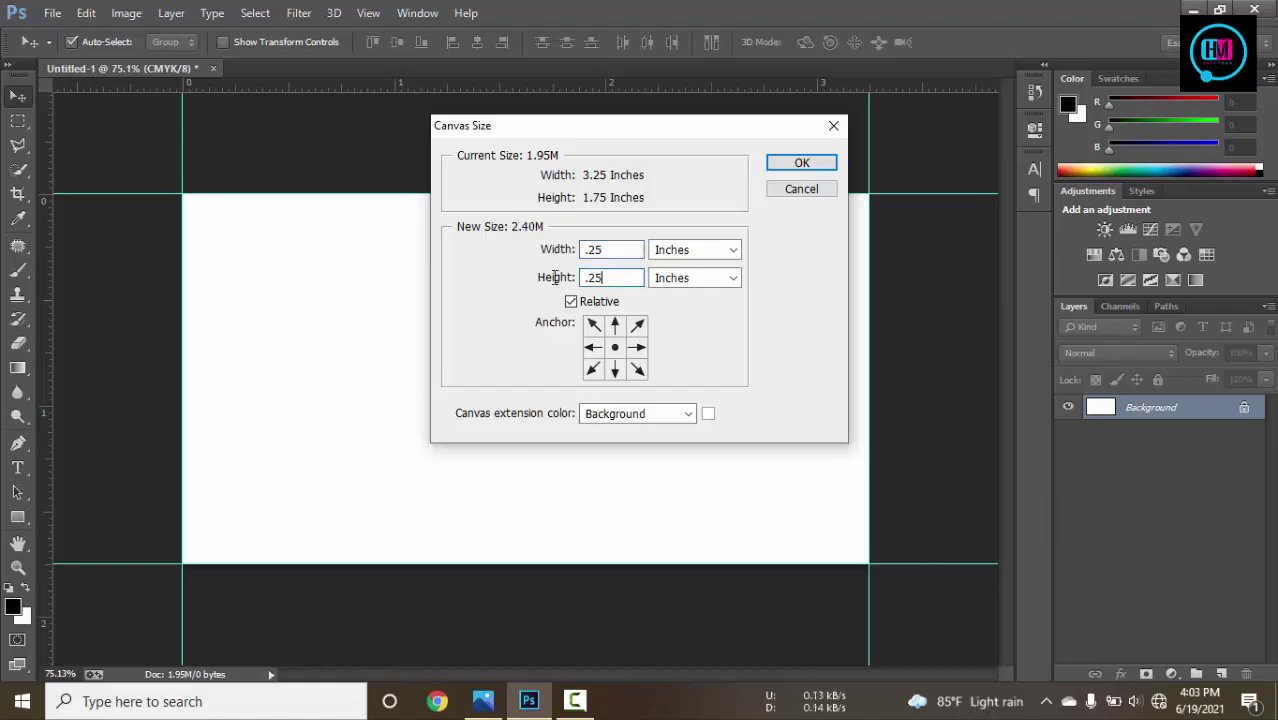
pyautogui.click(800, 166)
# Add guides along the outer edges of the enlarged canvas, outside the first set of guides.
pyautogui.moveTo(470, 95); pyautogui.dragTo(513, 589)
pyautogui.moveTo(43, 371); pyautogui.dragTo(895, 372)
pyautogui.moveTo(650, 90); pyautogui.dragTo(157, 380)
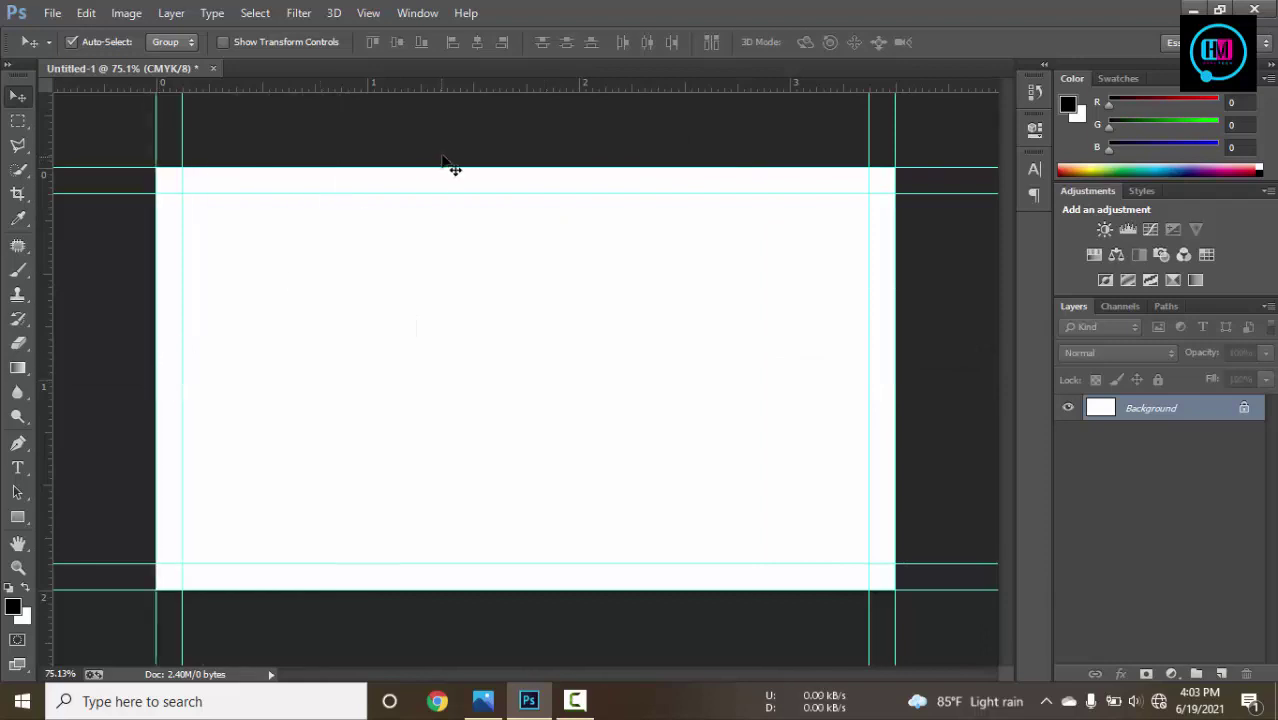
pyautogui.click(18, 120)
pyautogui.moveTo(157, 169); pyautogui.dragTo(891, 600)
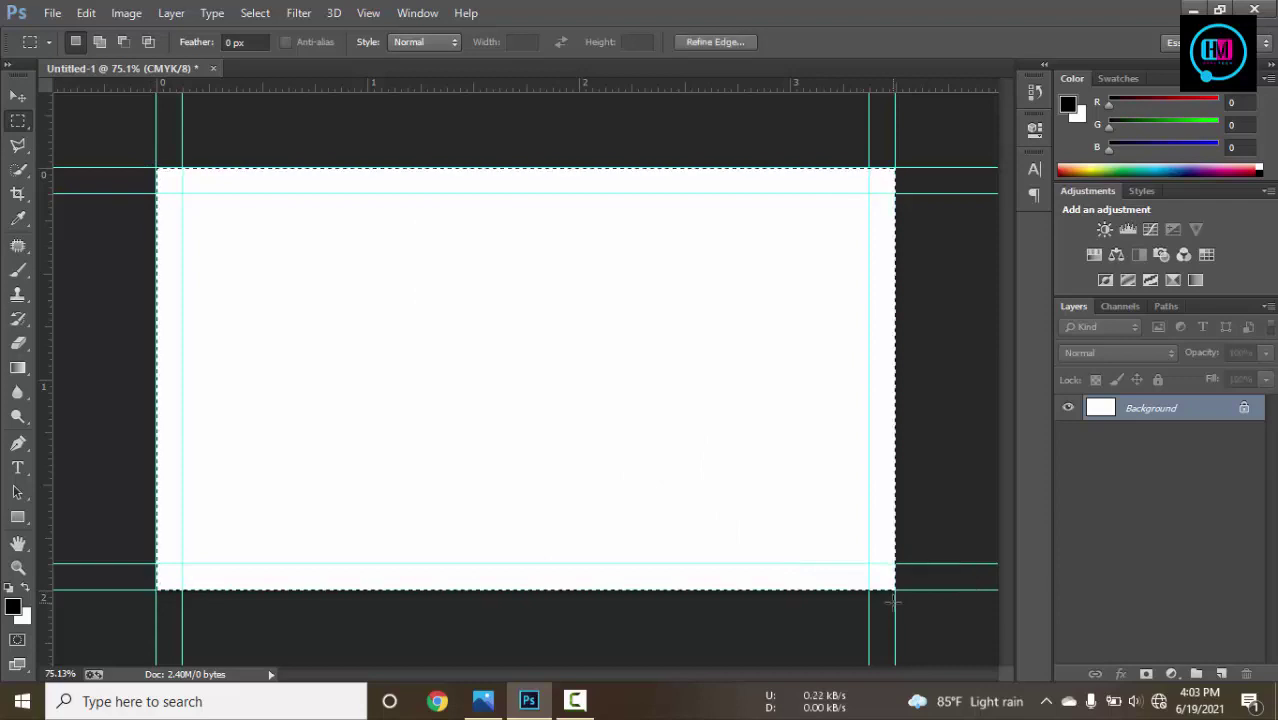
pyautogui.click(894, 605)
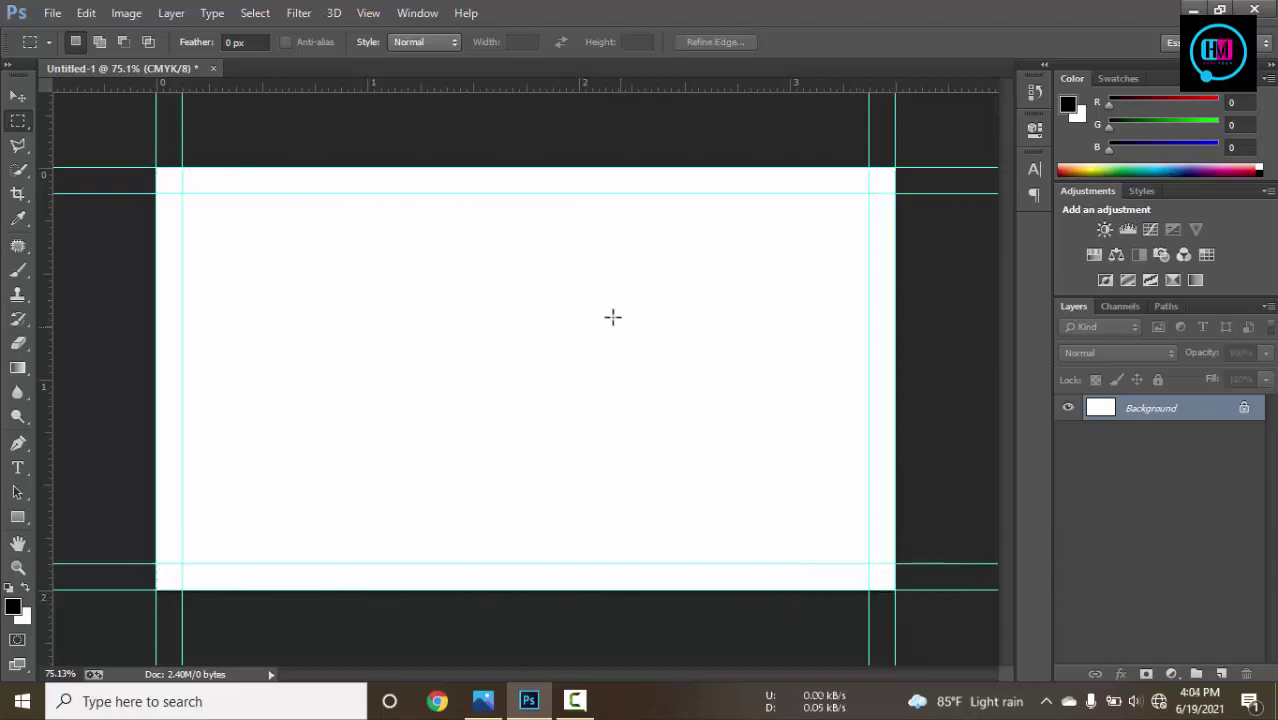
# Extend the canvas a second time by a relative 0.25 inches in width and 0.25 inches in height.
pyautogui.click(126, 13)
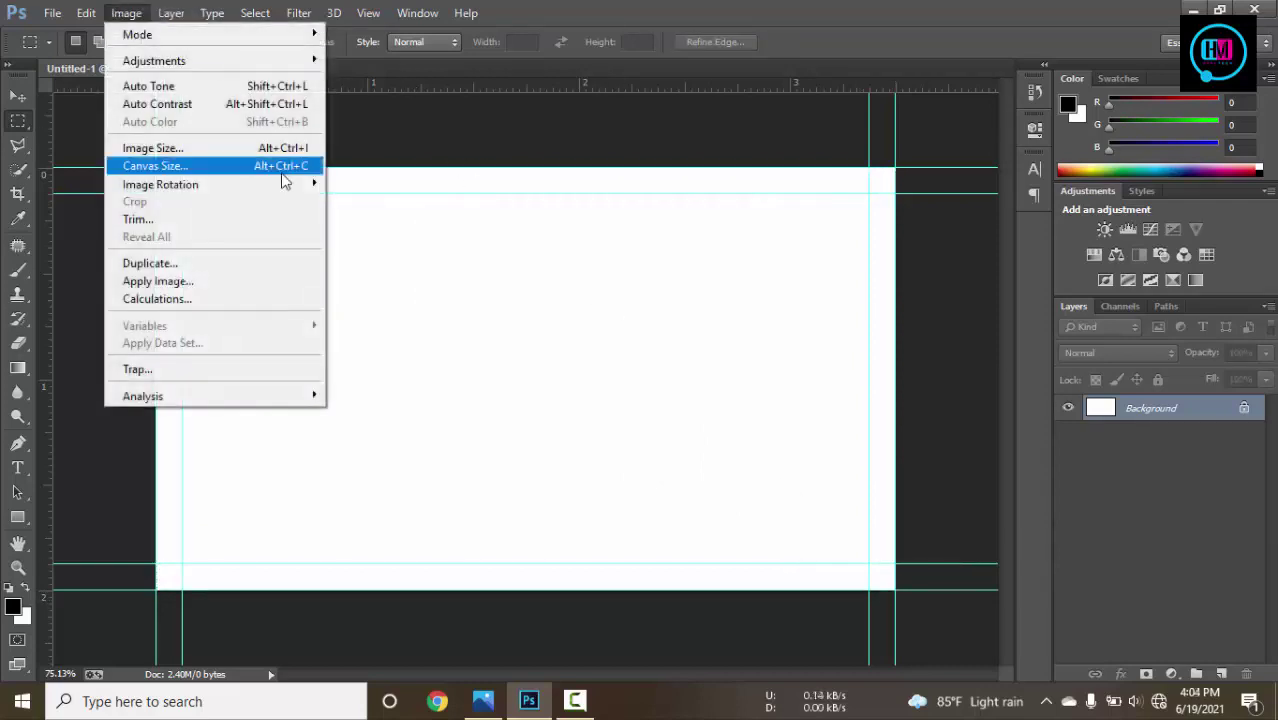
pyautogui.click(166, 170)
pyautogui.hotkey('alt', 'r')
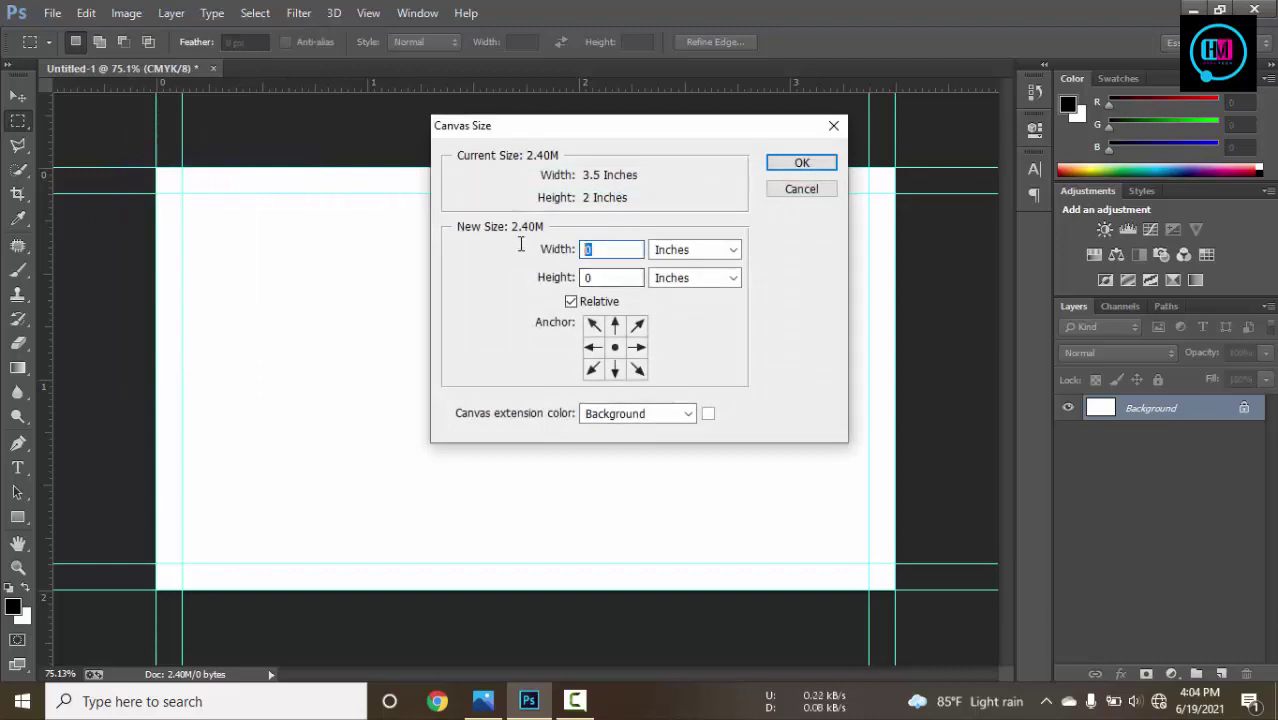
pyautogui.write('.25')
pyautogui.press('Tab')
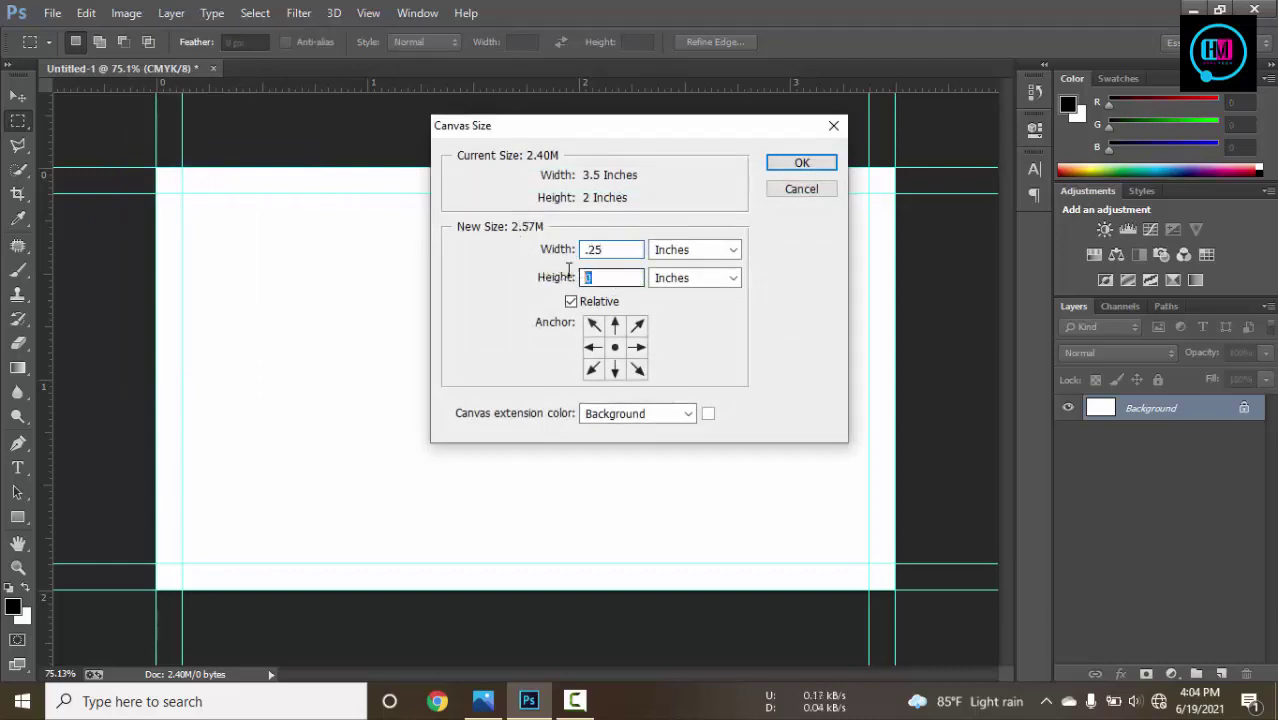
pyautogui.write('.25')
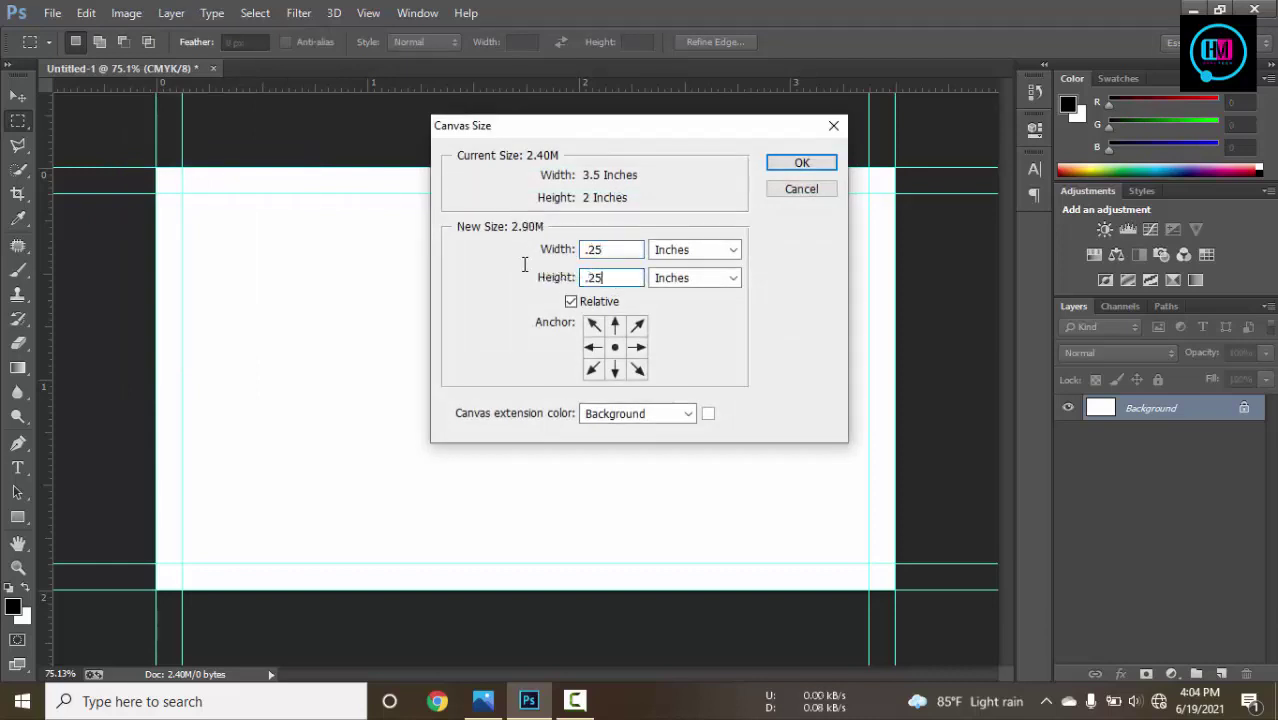
pyautogui.click(801, 162)
# Place guides on the new outermost canvas edges to form a third frame of guides.
pyautogui.moveTo(409, 86); pyautogui.dragTo(487, 616)
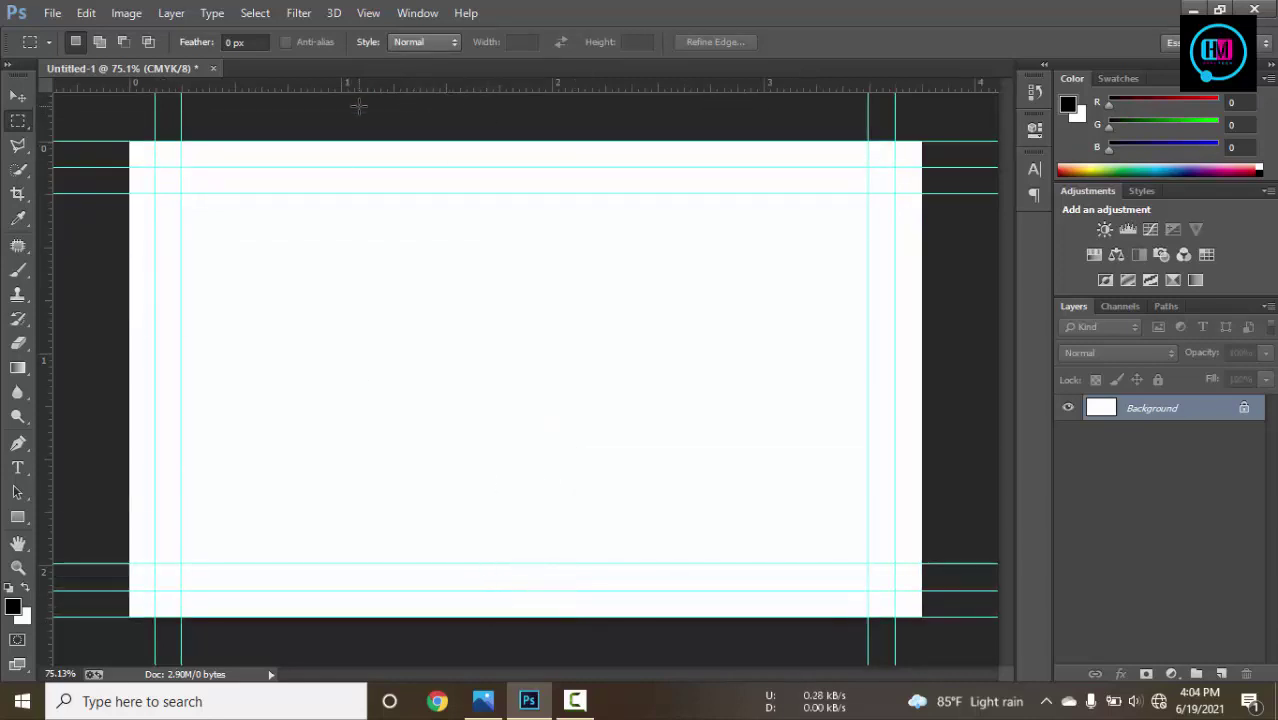
pyautogui.moveTo(371, 88); pyautogui.dragTo(921, 354)
pyautogui.press('alt')
pyautogui.moveTo(388, 82); pyautogui.dragTo(128, 385)
pyautogui.press('alt')
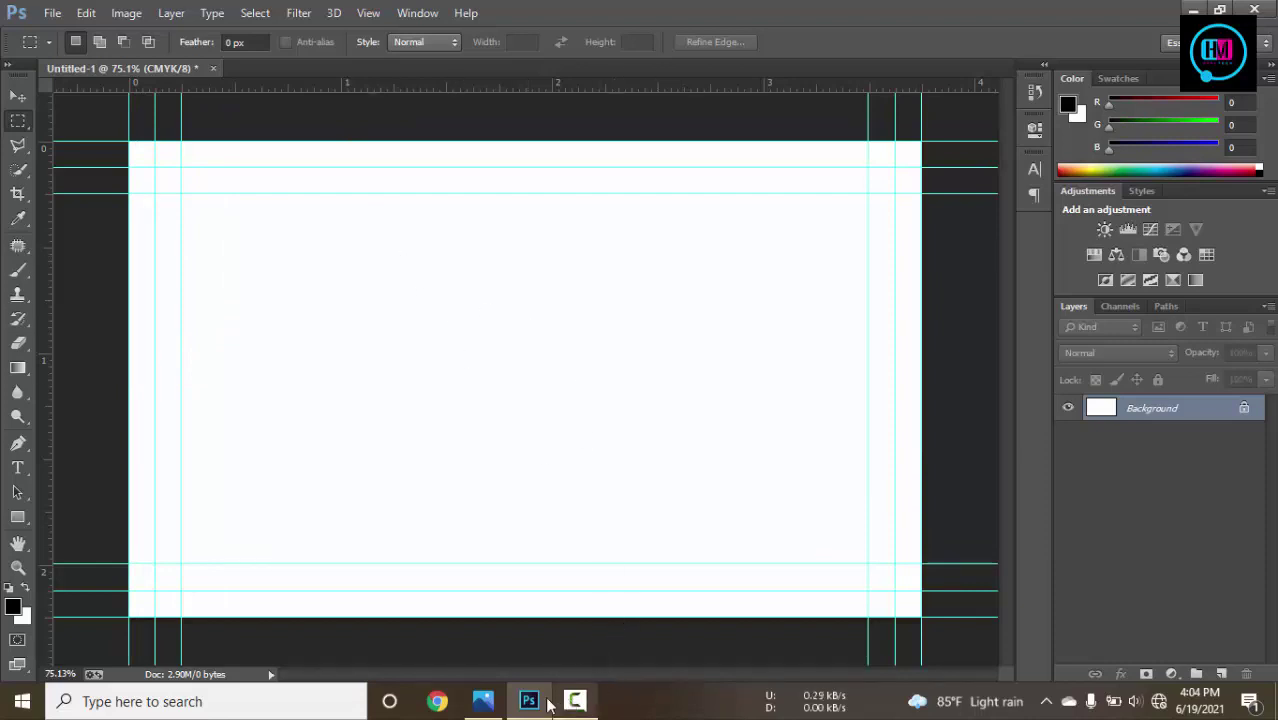
# Check the reference business card photo and draw a red rectangle about 477 × 562 px against the canvas's right edge, starting at the second horizontal guide.
pyautogui.click(484, 703)
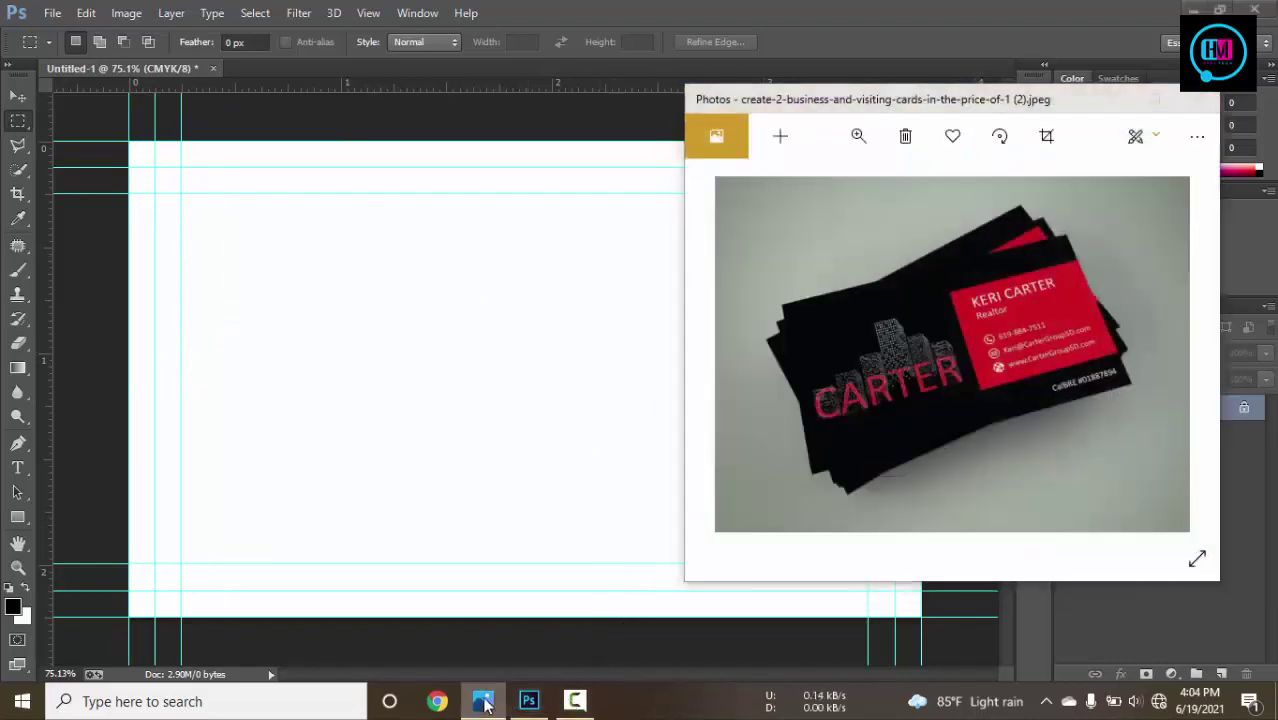
pyautogui.click(484, 703)
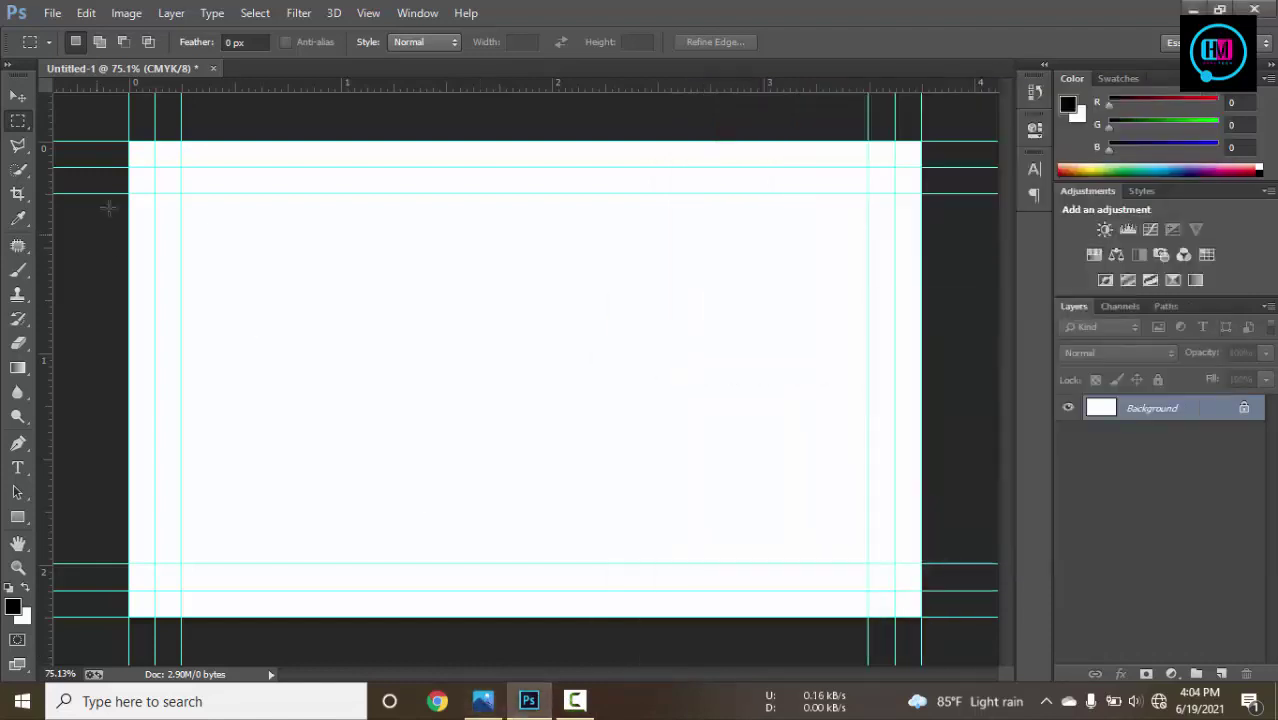
pyautogui.click(17, 514)
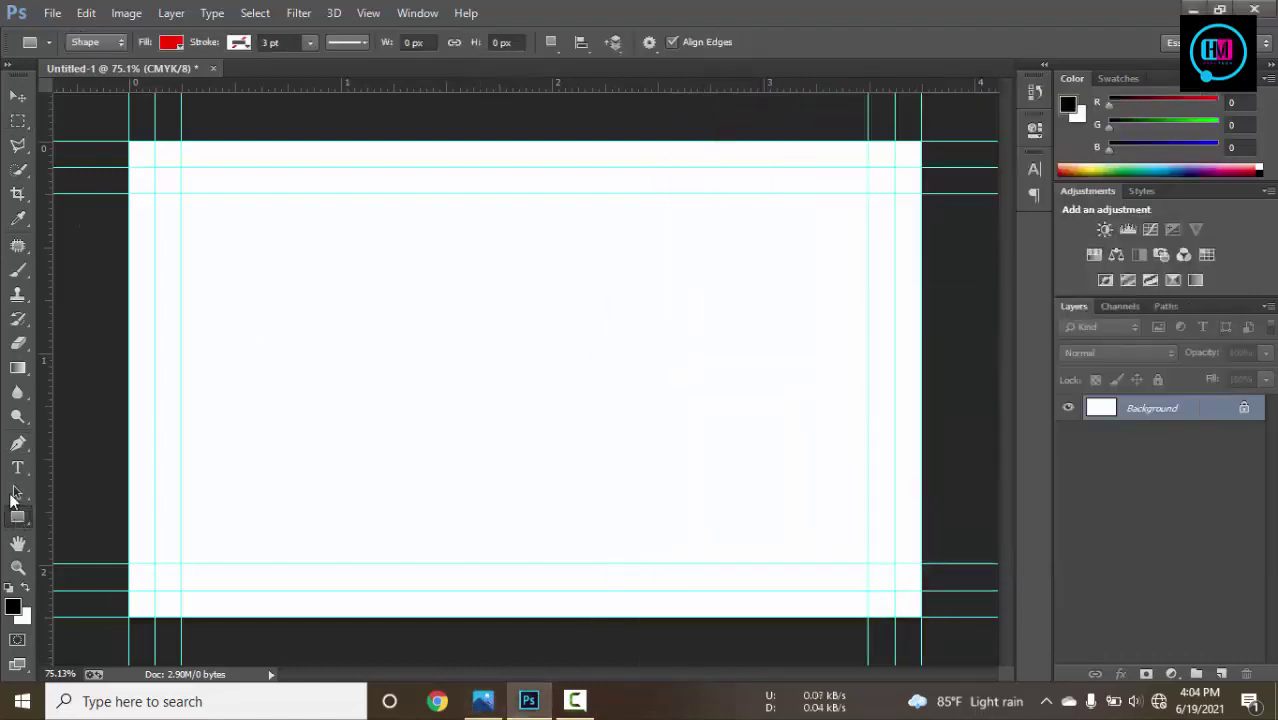
pyautogui.rightClick(14, 524)
pyautogui.click(73, 518)
pyautogui.moveTo(920, 168); pyautogui.dragTo(586, 565)
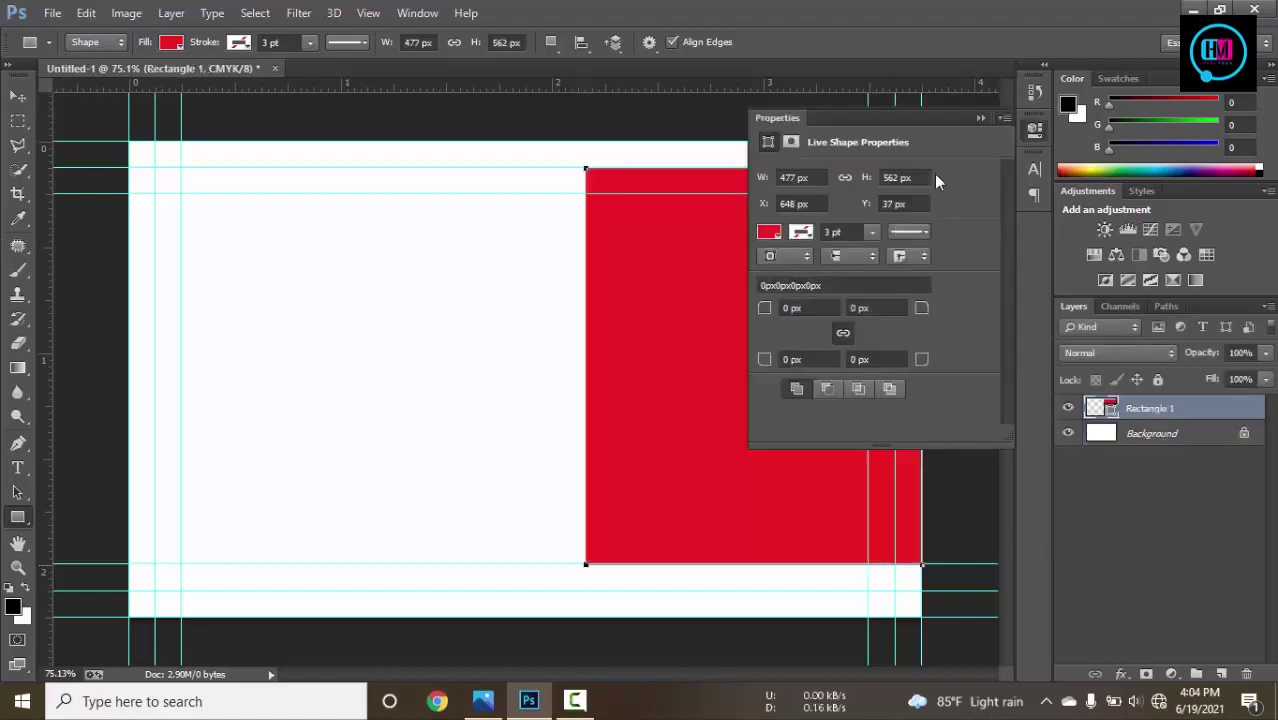
pyautogui.click(980, 118)
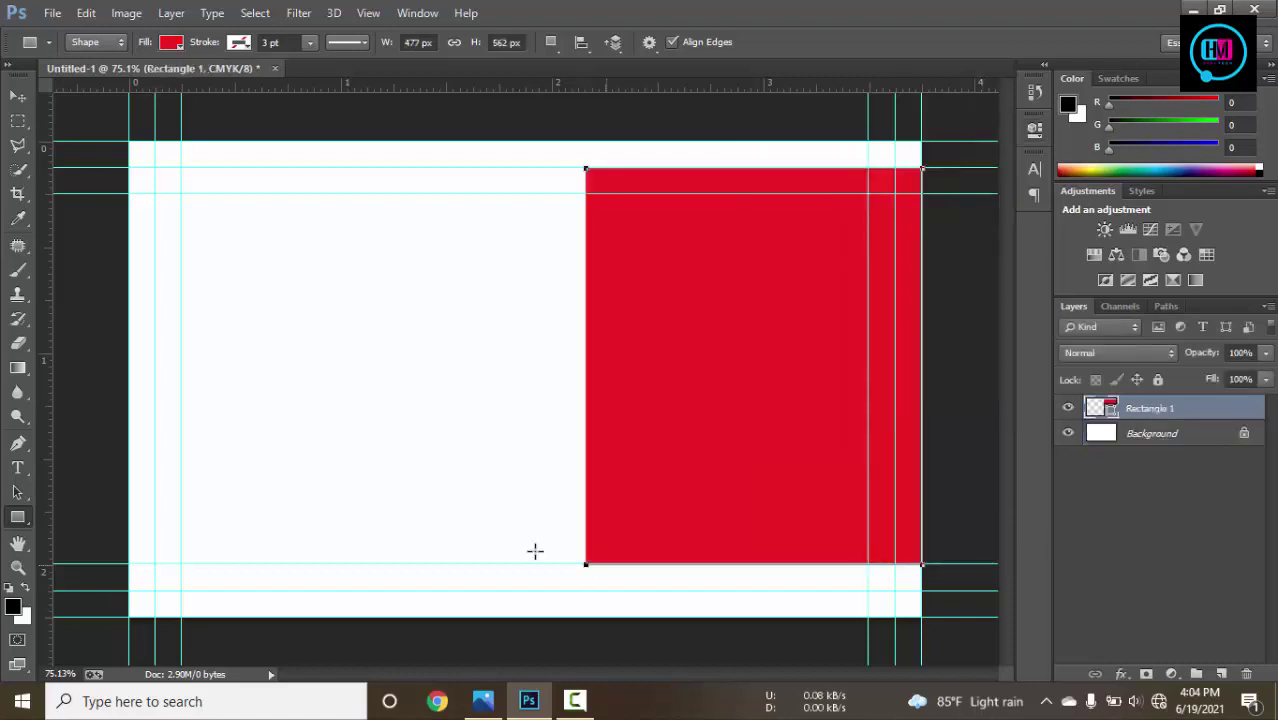
# Recheck the reference photo, widen the red rectangle leftward to about 108.6% of its width, and preview the layout without guides.
pyautogui.click(481, 701)
pyautogui.click(481, 701)
pyautogui.click(17, 96)
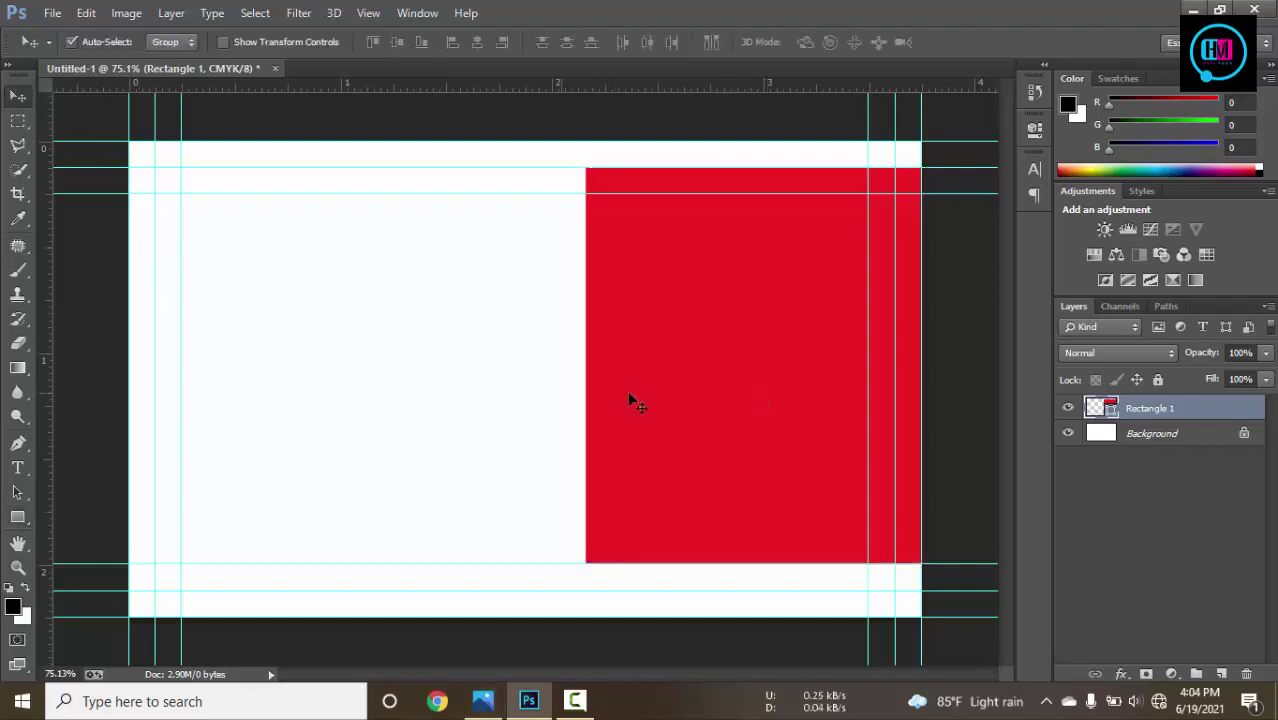
pyautogui.hotkey('ctrl', 't')
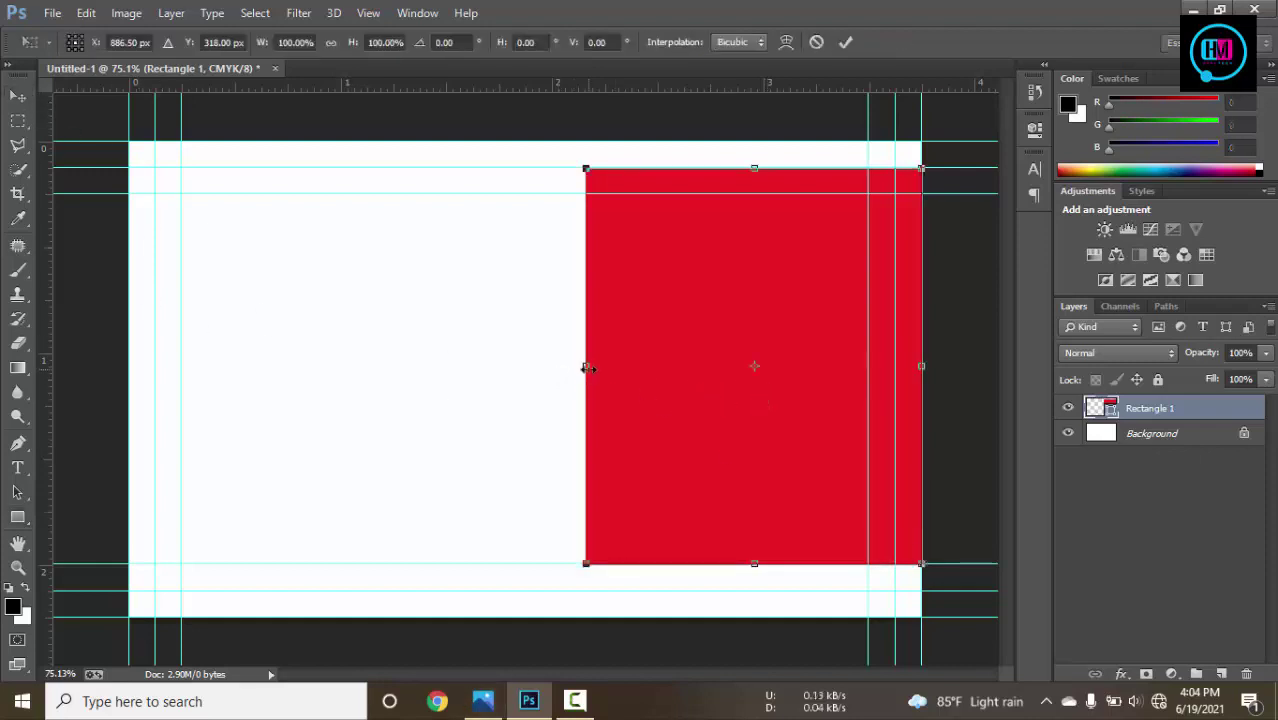
pyautogui.moveTo(586, 367); pyautogui.dragTo(557, 366)
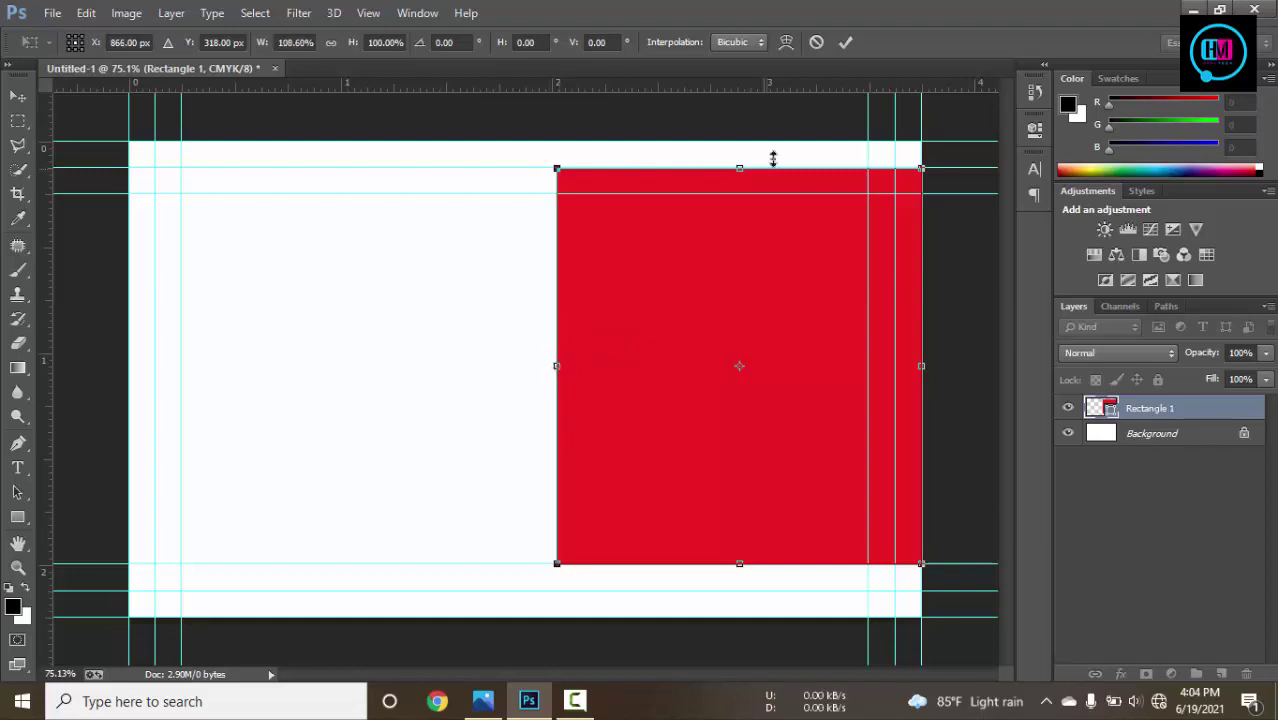
pyautogui.click(845, 43)
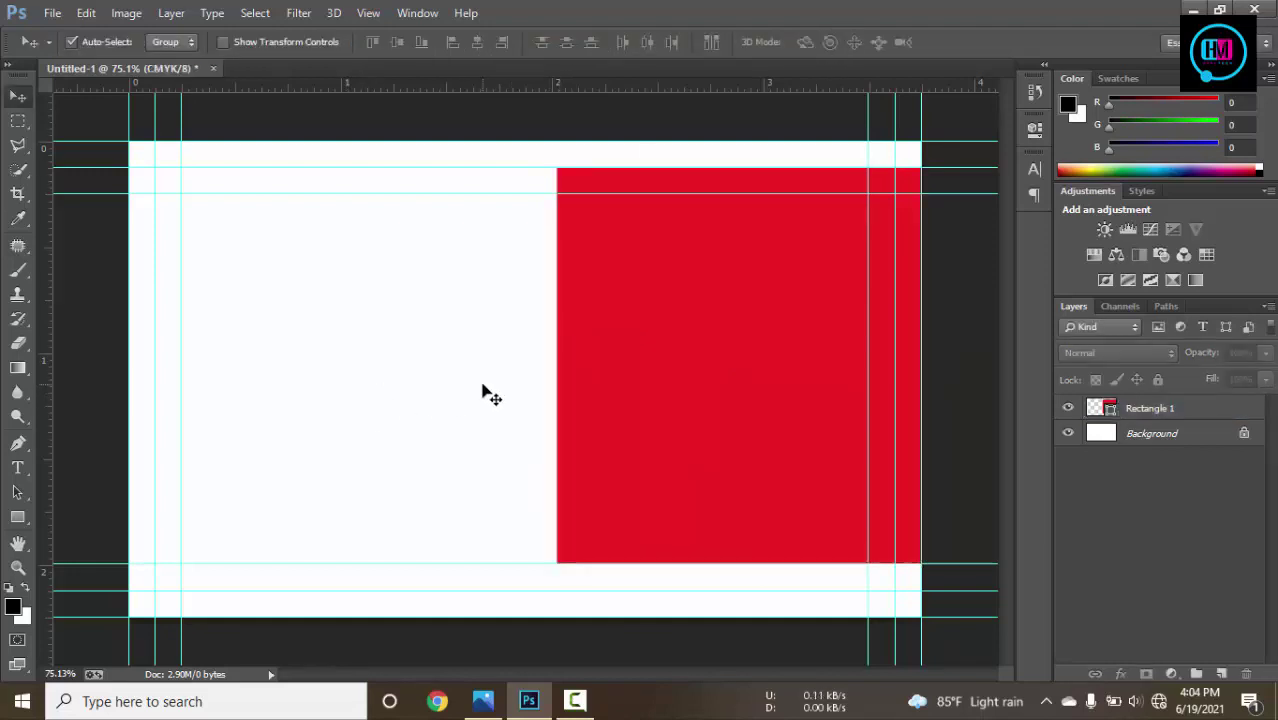
pyautogui.hotkey('ctrl', ';')
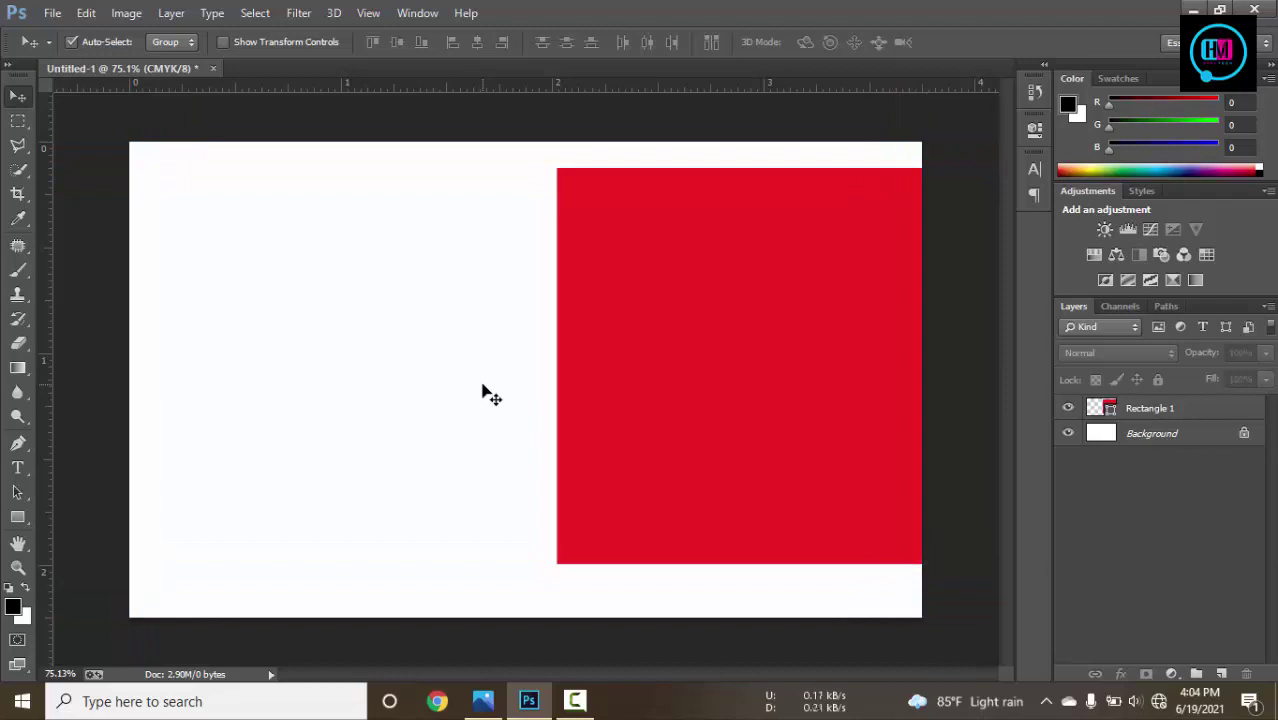
pyautogui.hotkey('ctrl', ';')
# Add the text "YOUR COMPANNY DEAT" on the red rectangle in black 10 pt Myriad Pro Regular.
pyautogui.press('t')
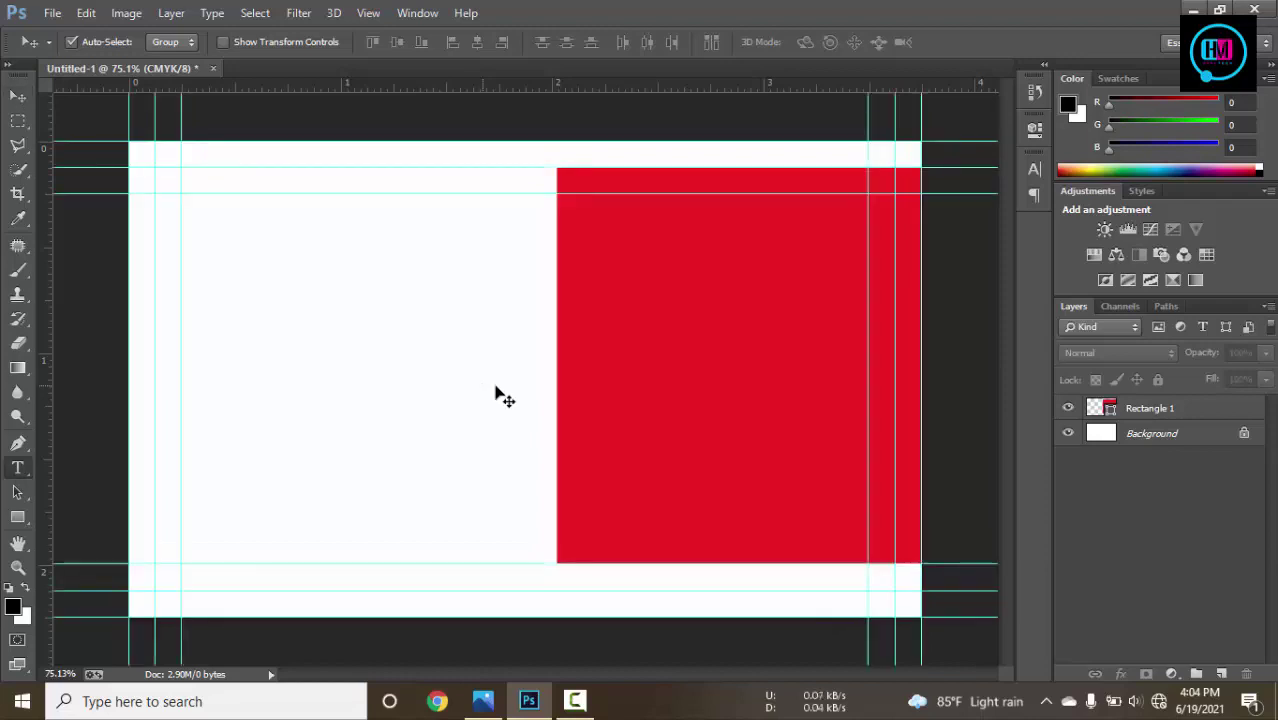
pyautogui.click(686, 320)
pyautogui.write('YOUR')
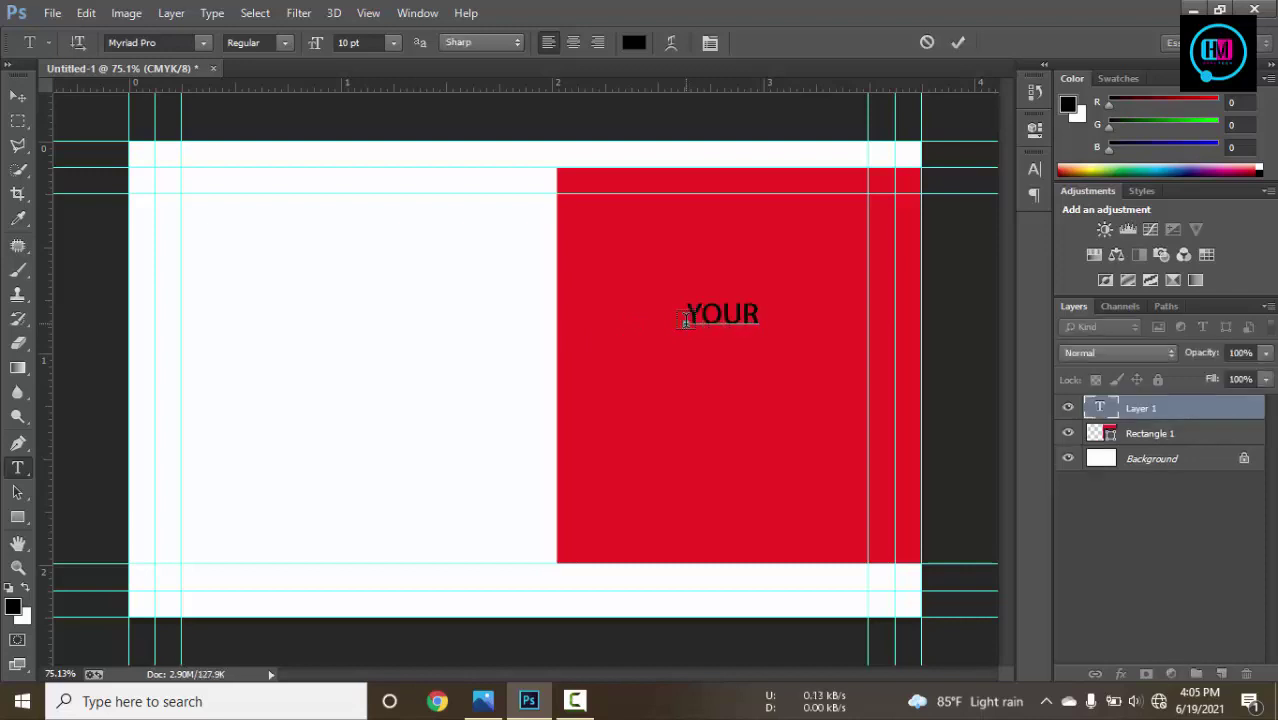
pyautogui.write(' COMPANNY')
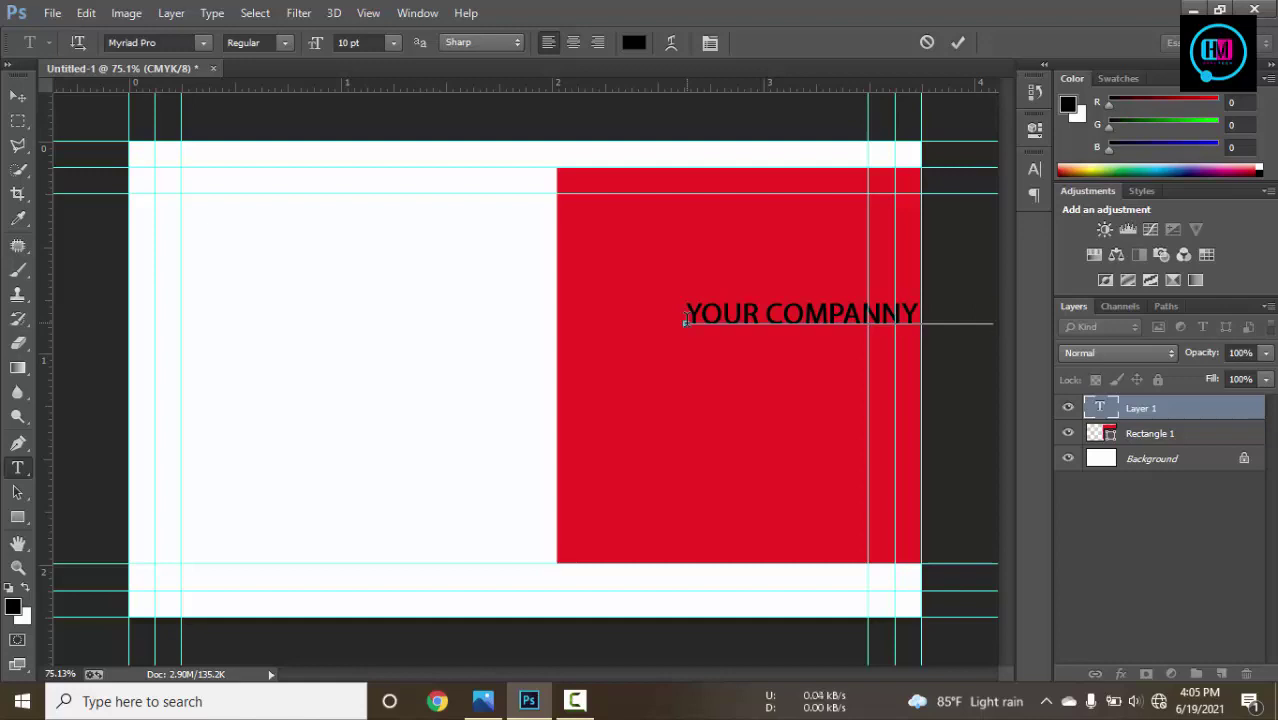
pyautogui.click(957, 42)
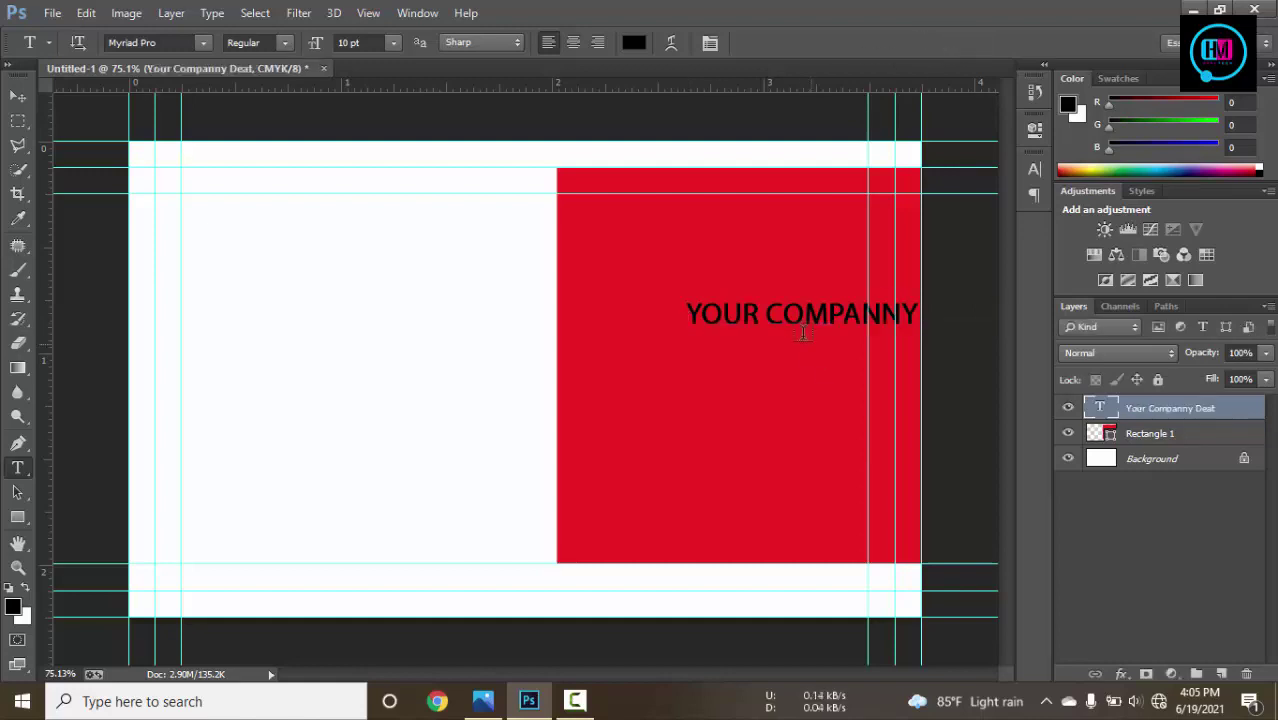
# Scale the company text down to about 7.46 pt and position it in the upper part of the red rectangle.
pyautogui.press('v')
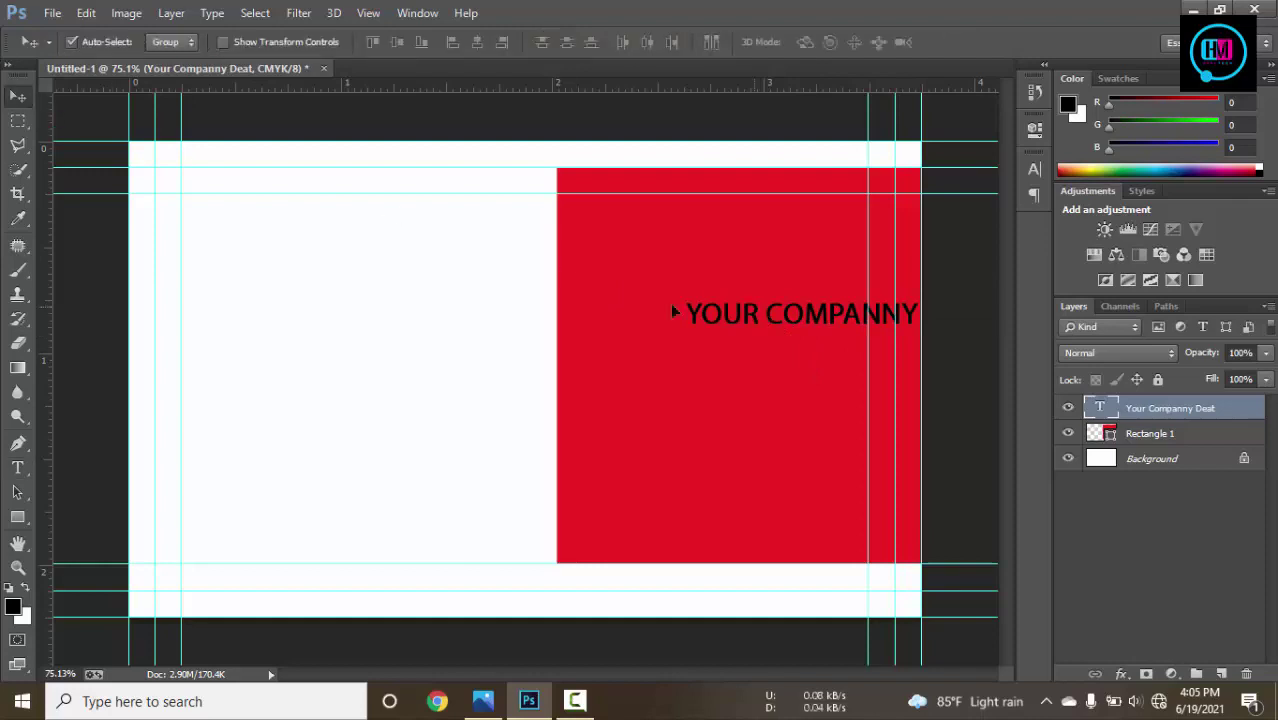
pyautogui.moveTo(672, 305); pyautogui.dragTo(665, 253)
pyautogui.hotkey('ctrl', 't')
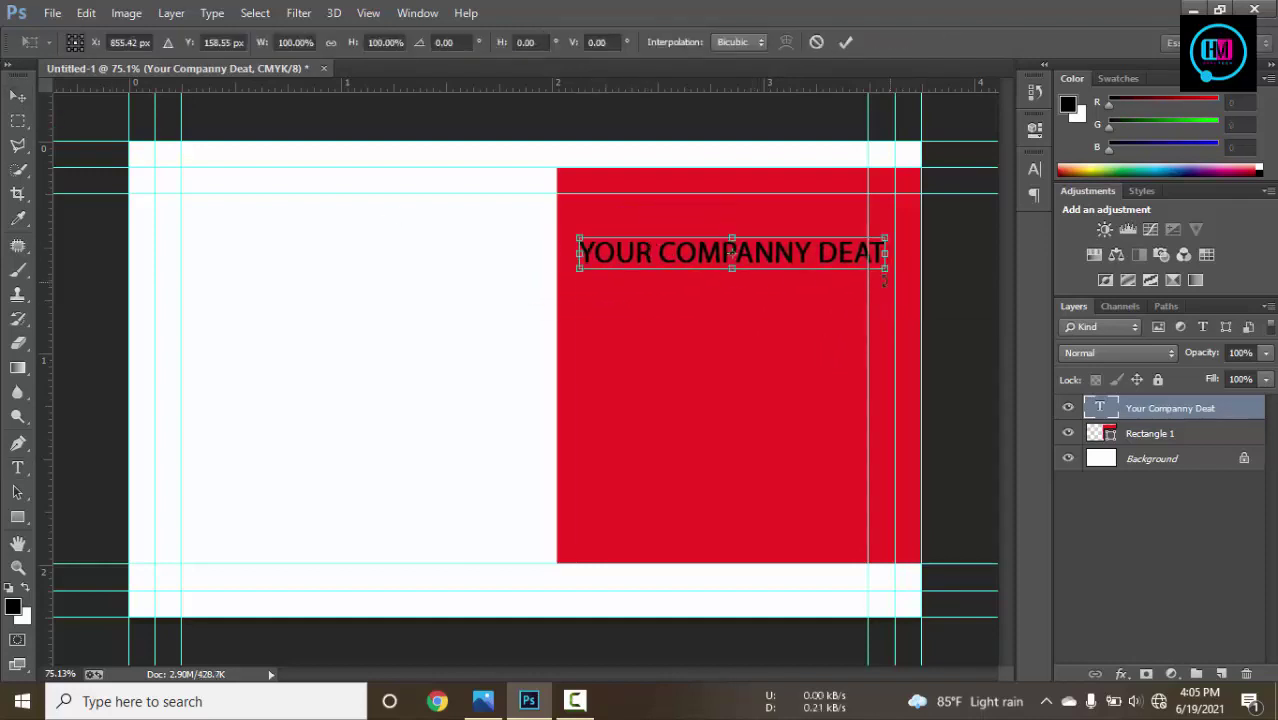
pyautogui.moveTo(882, 266); pyautogui.dragTo(850, 268)
pyautogui.moveTo(762, 255); pyautogui.dragTo(752, 237)
pyautogui.click(845, 43)
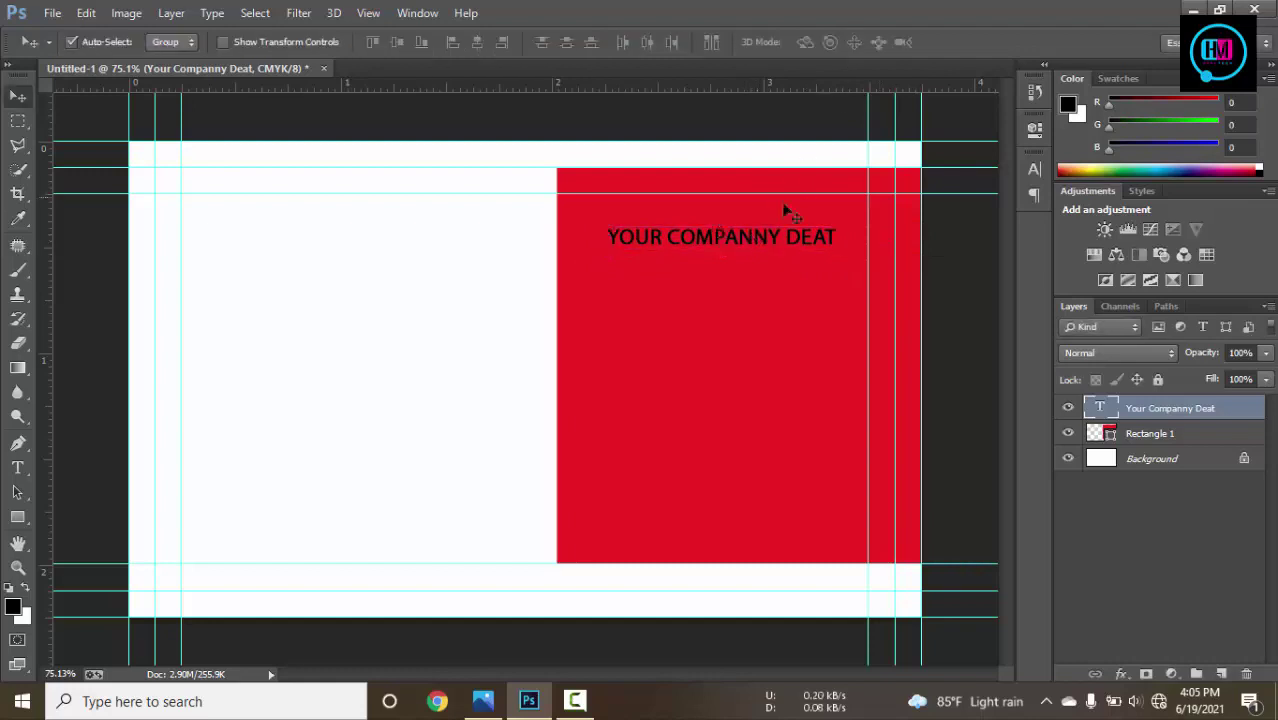
# Set the company text to Bold and replace the word DEAT with NAME.
pyautogui.doubleClick(1102, 408)
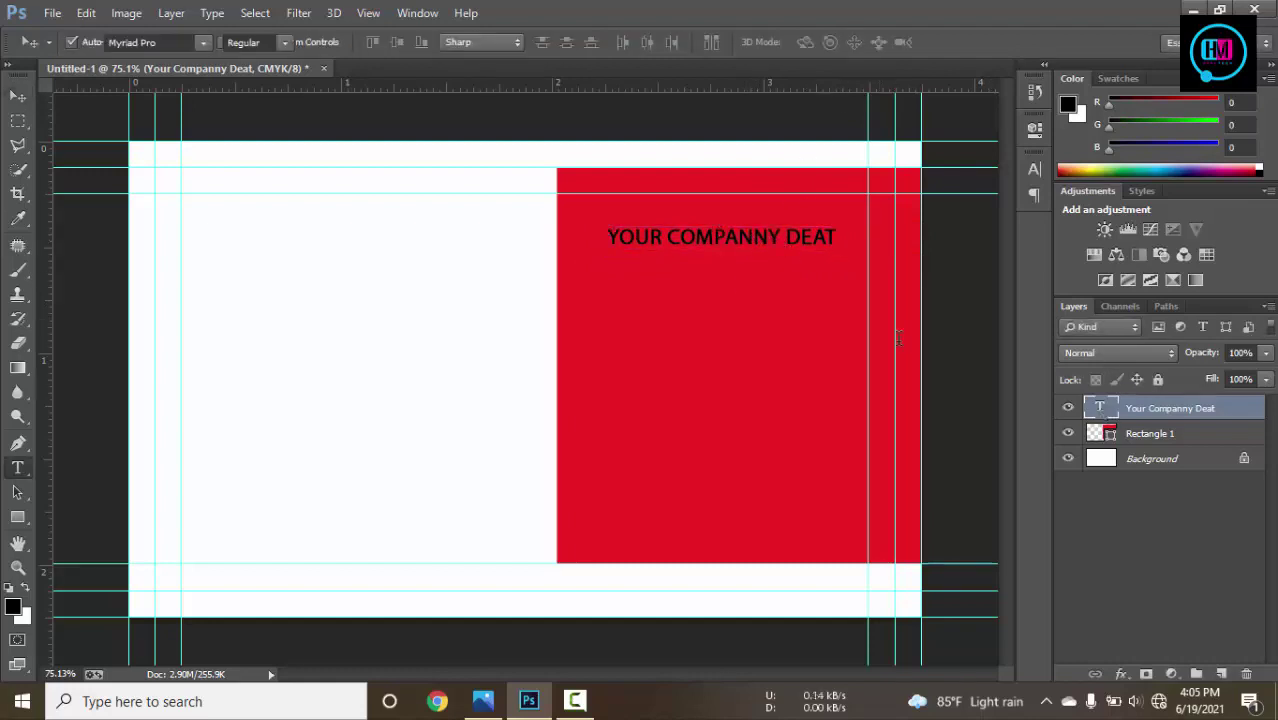
pyautogui.click(270, 42)
pyautogui.click(308, 274)
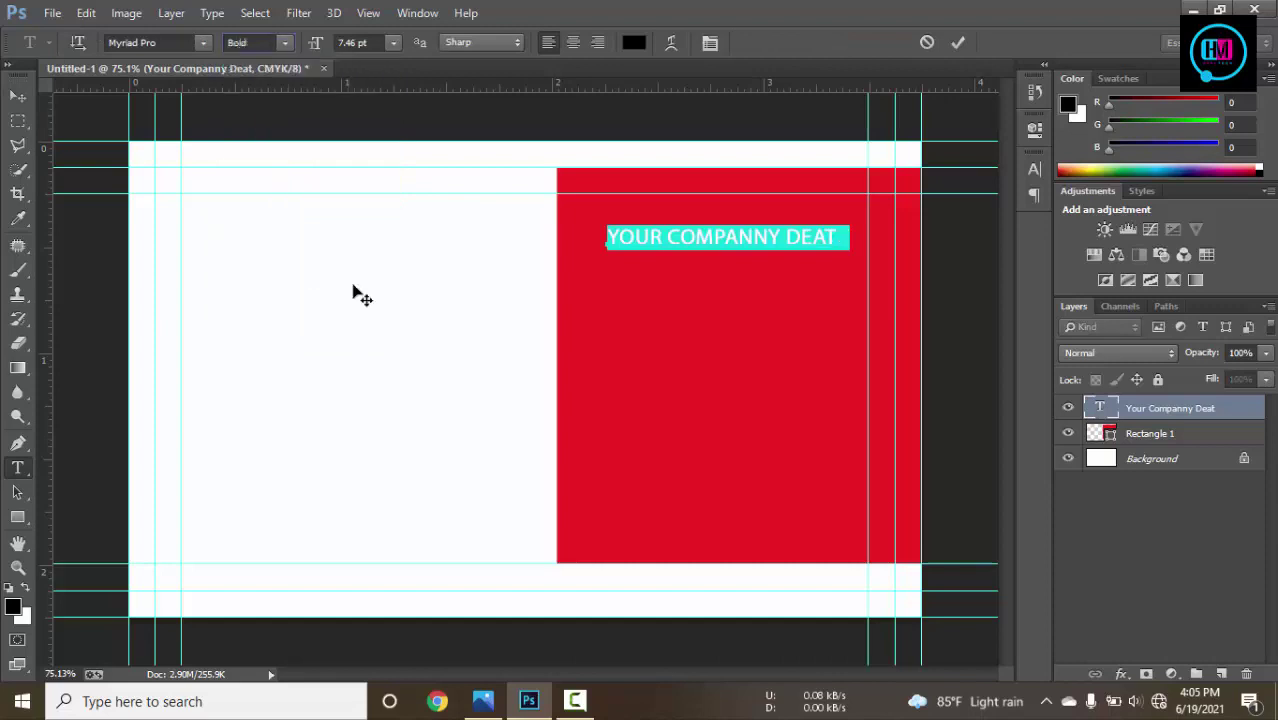
pyautogui.doubleClick(812, 244)
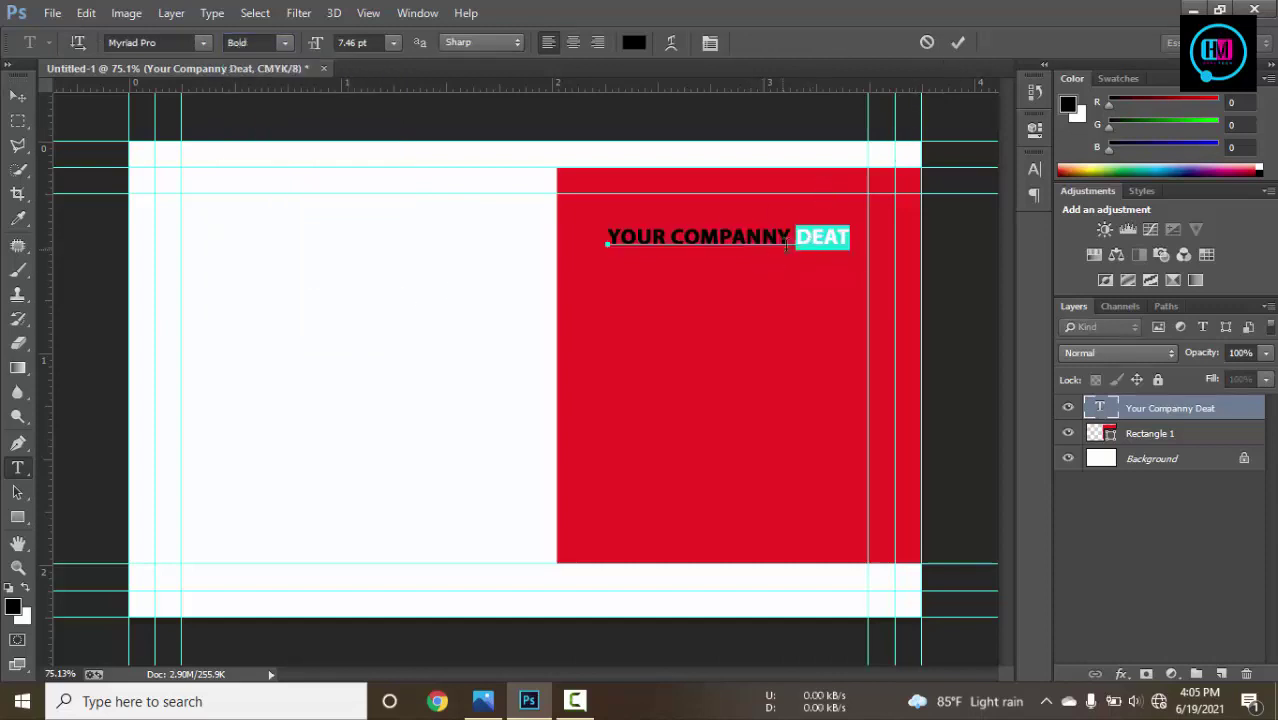
pyautogui.write('NAM')
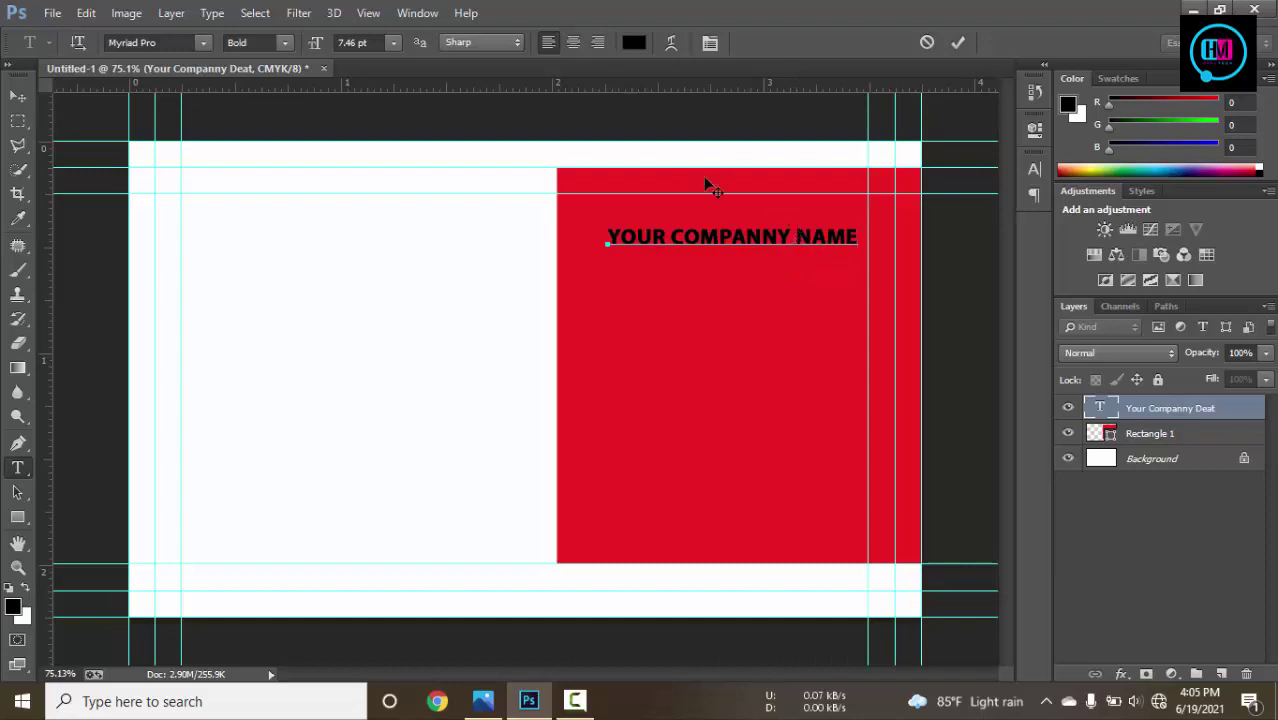
# Right-align the company name text, keep its wording as YOUR COMPANNY NAME, and move it back onto the red rectangle's upper part.
pyautogui.hotkey('ctrl', 'shift', 'r')
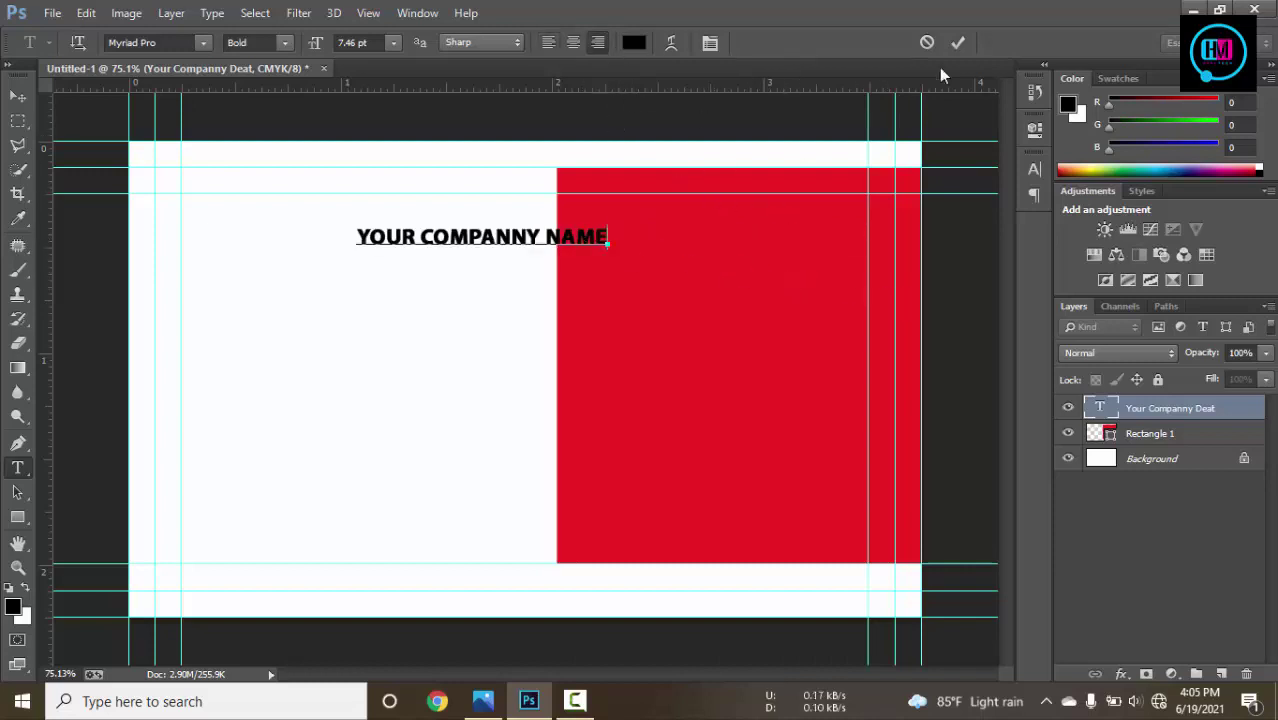
pyautogui.write('EGHG')
pyautogui.press('BackSpace')
pyautogui.press('BackSpace')
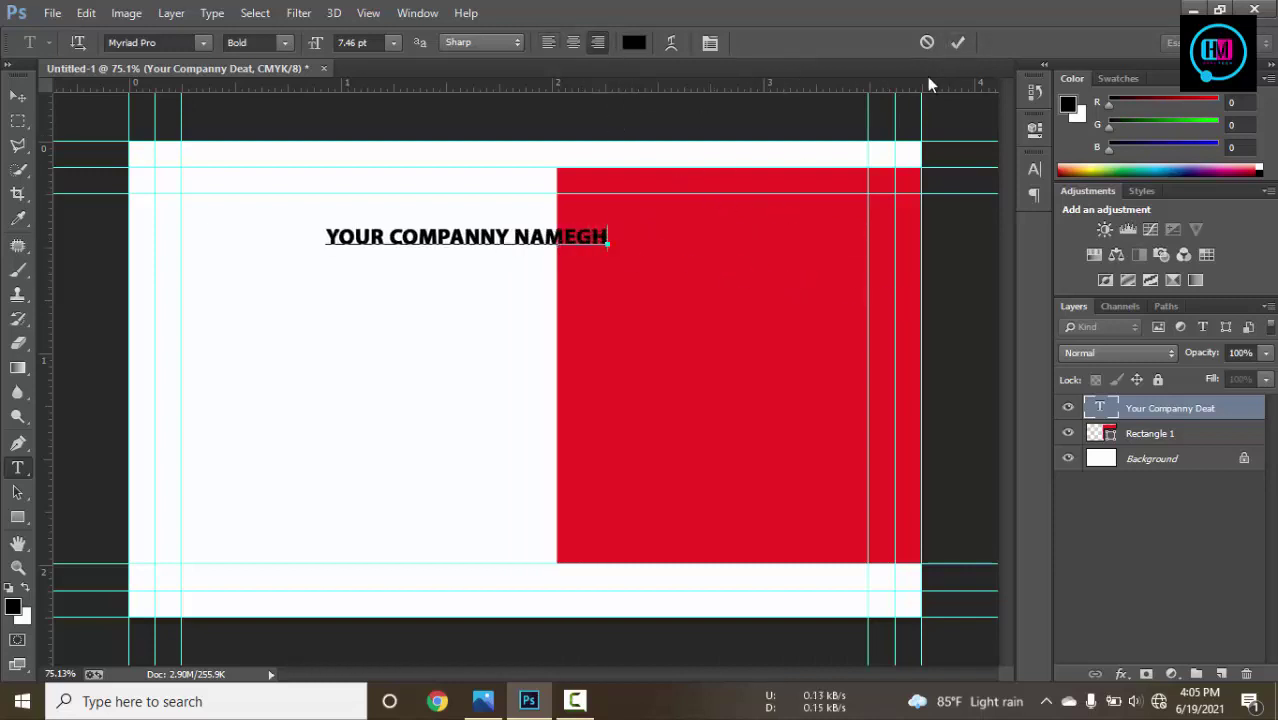
pyautogui.press('BackSpace')
pyautogui.click(962, 42)
pyautogui.press('v')
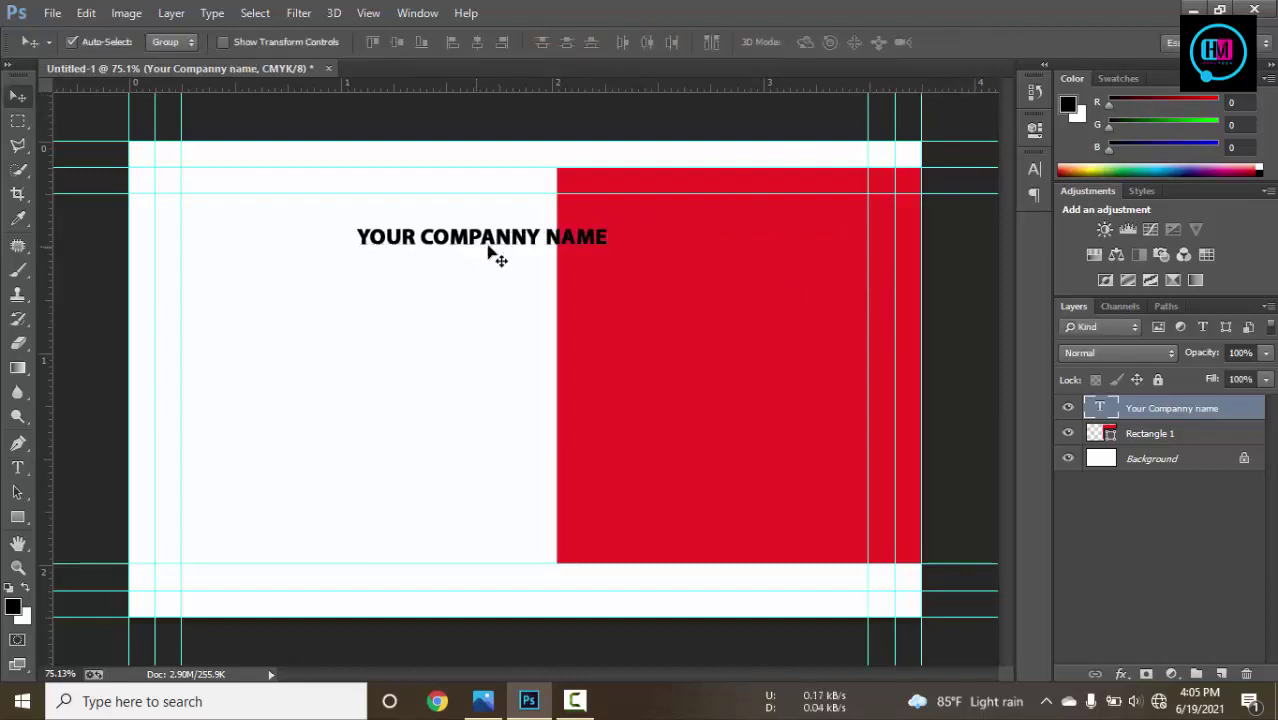
pyautogui.moveTo(486, 242); pyautogui.dragTo(727, 227)
# Check the reference photo and add the text "YOUR SUBTITLE" below the company name in 10 pt Myriad Pro Bold.
pyautogui.click(487, 700)
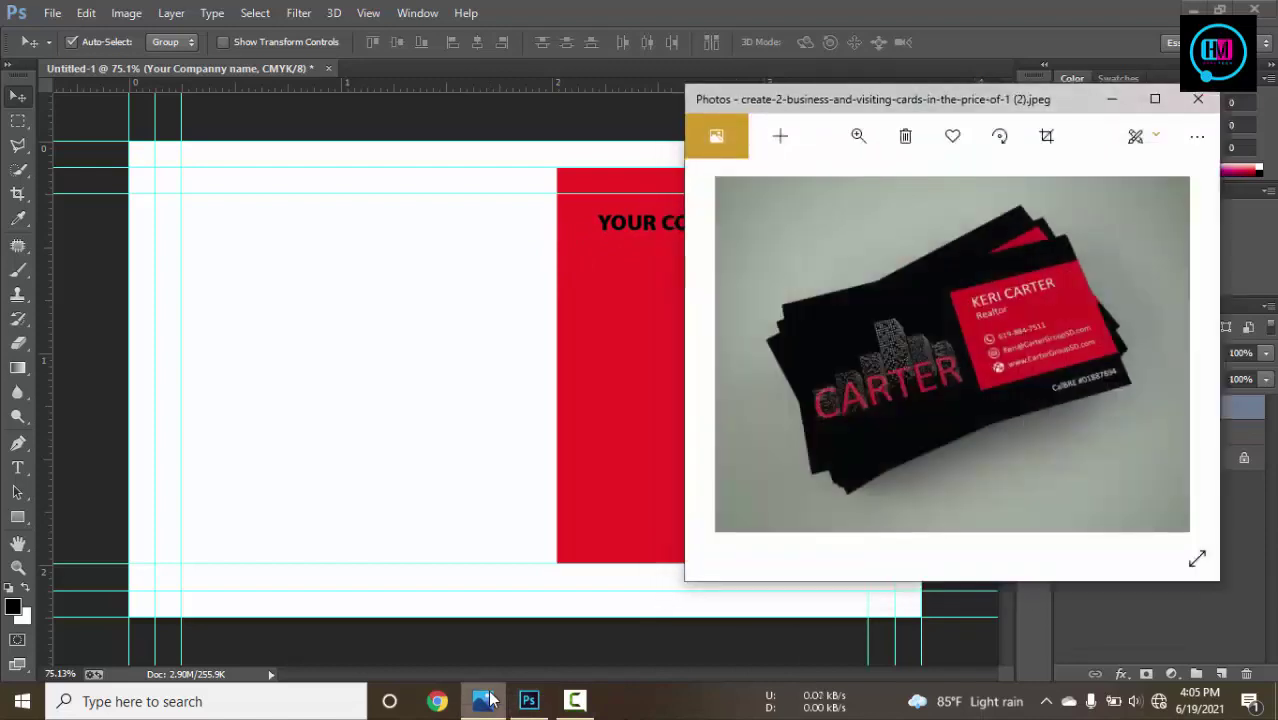
pyautogui.click(487, 700)
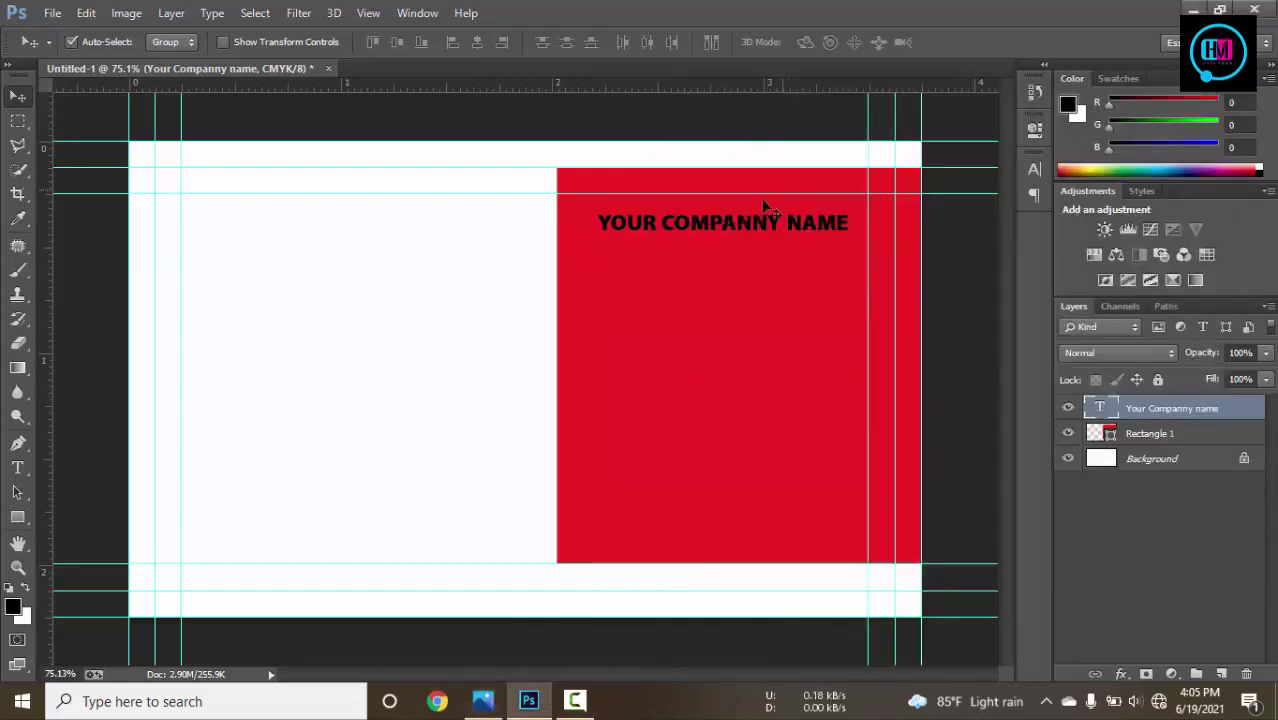
pyautogui.press('t')
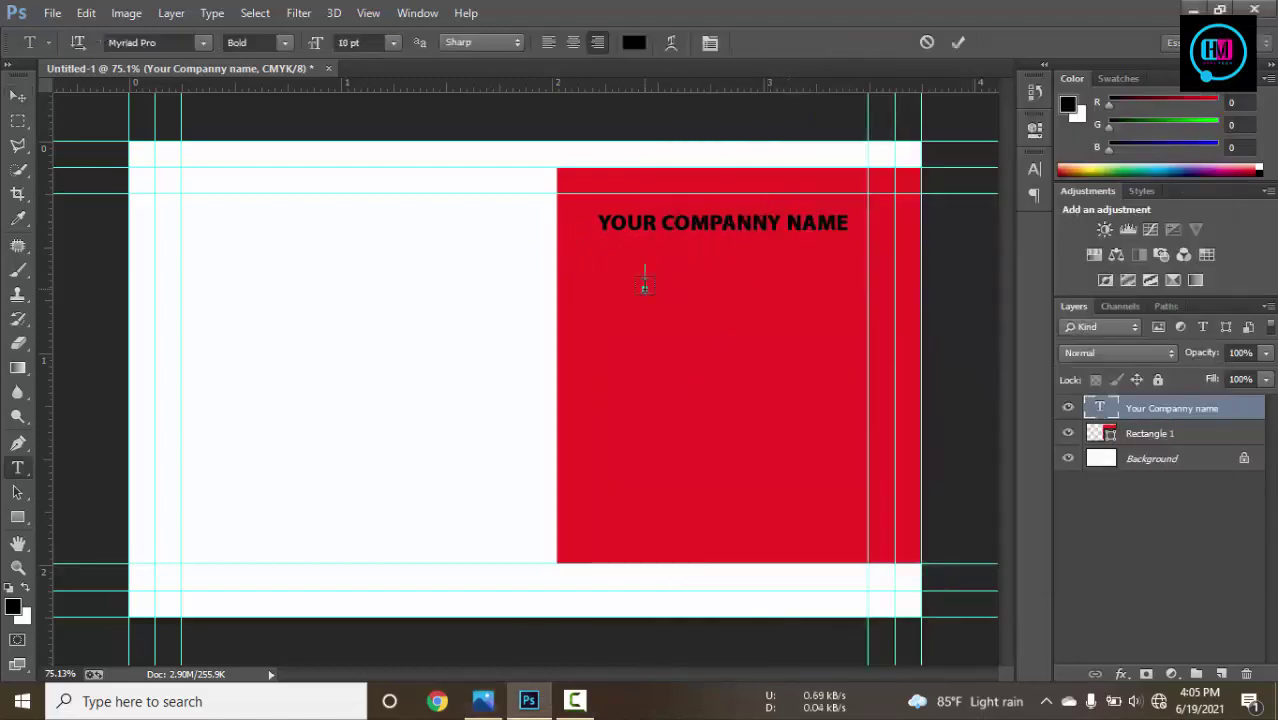
pyautogui.click(645, 280)
pyautogui.write('YORU')
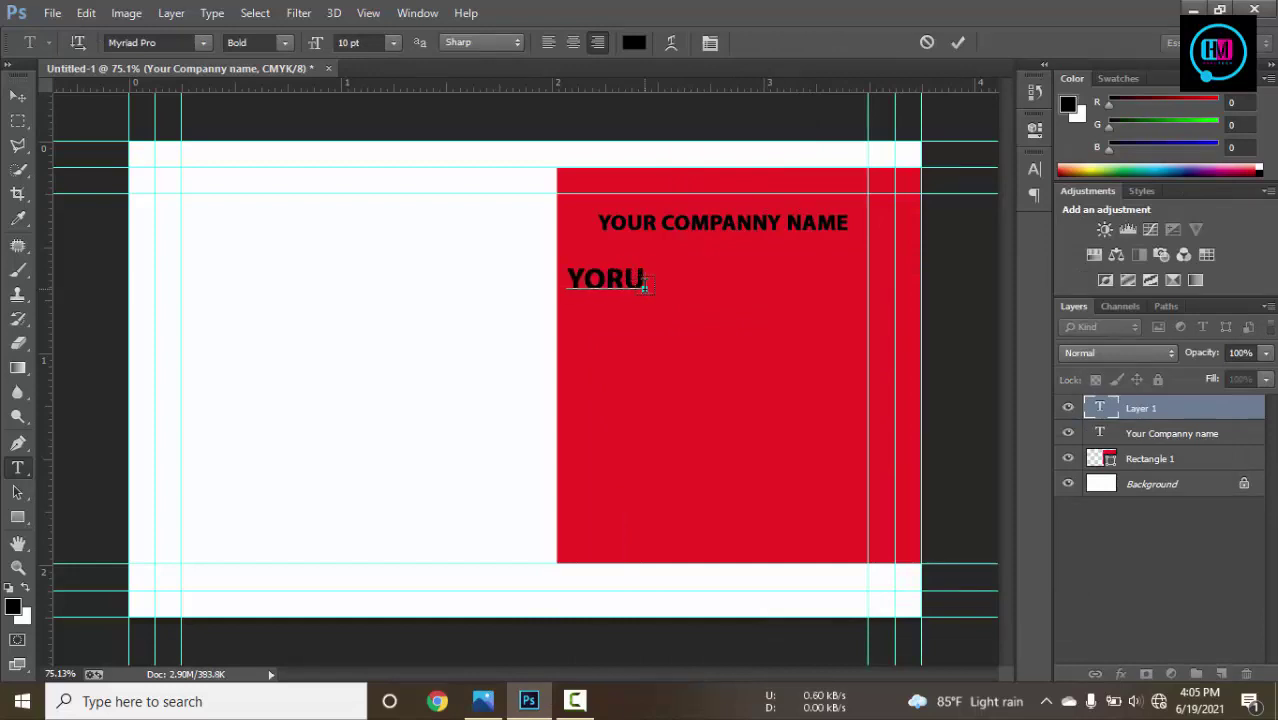
pyautogui.press('BackSpace')
pyautogui.press('BackSpace')
pyautogui.write('UR SUBTI')
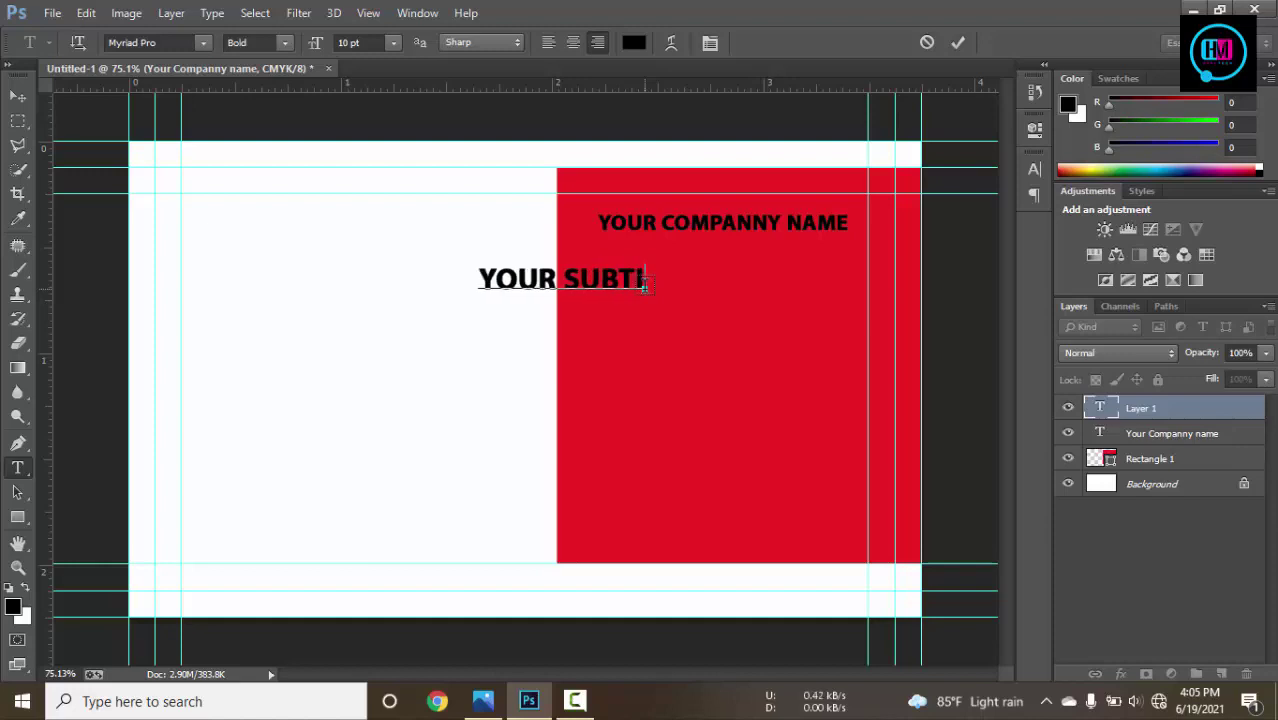
pyautogui.write('TLE')
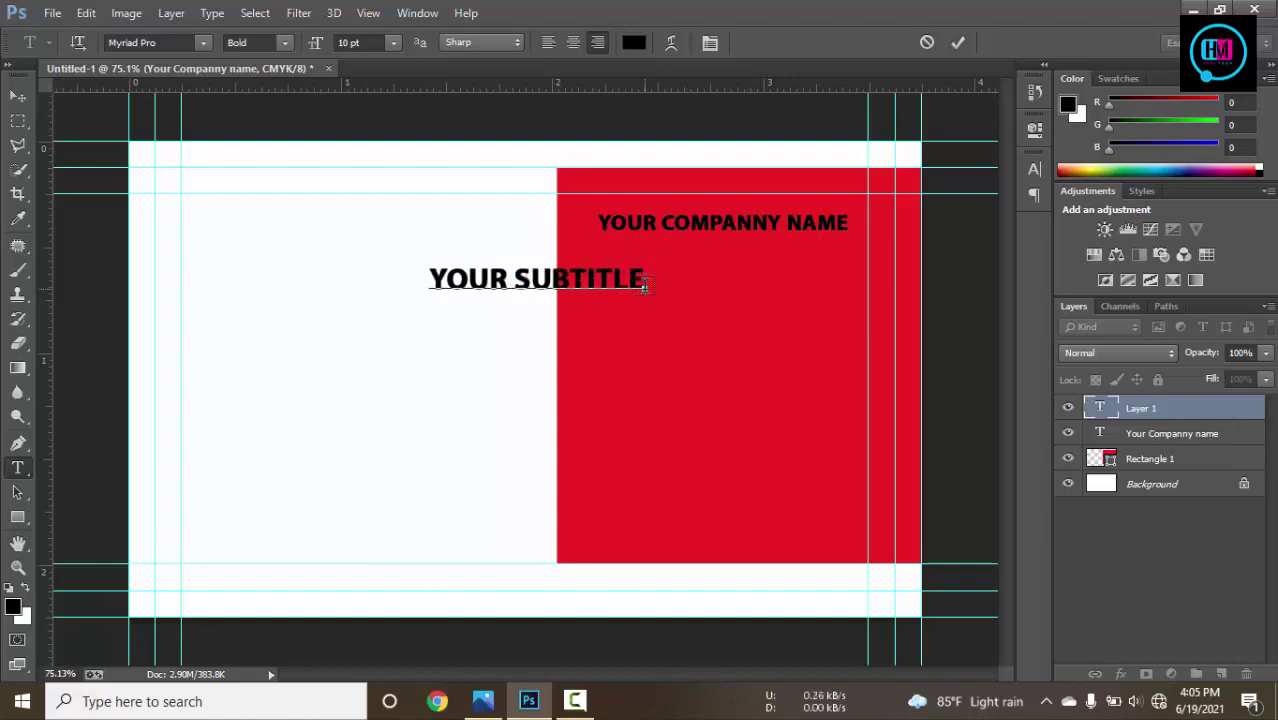
# Set the subtitle text to 8 pt and the Condensed font style.
pyautogui.hotkey('ctrl', 'a')
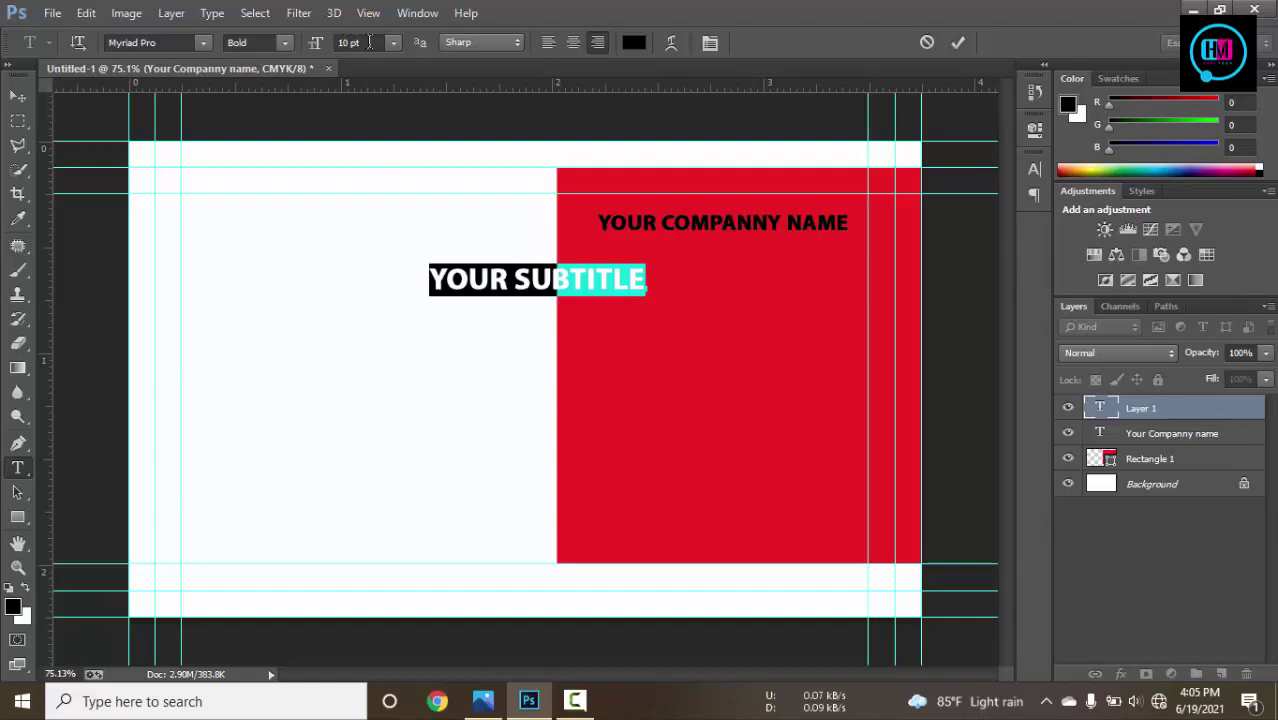
pyautogui.click(315, 45)
pyautogui.write('8')
pyautogui.press('Return')
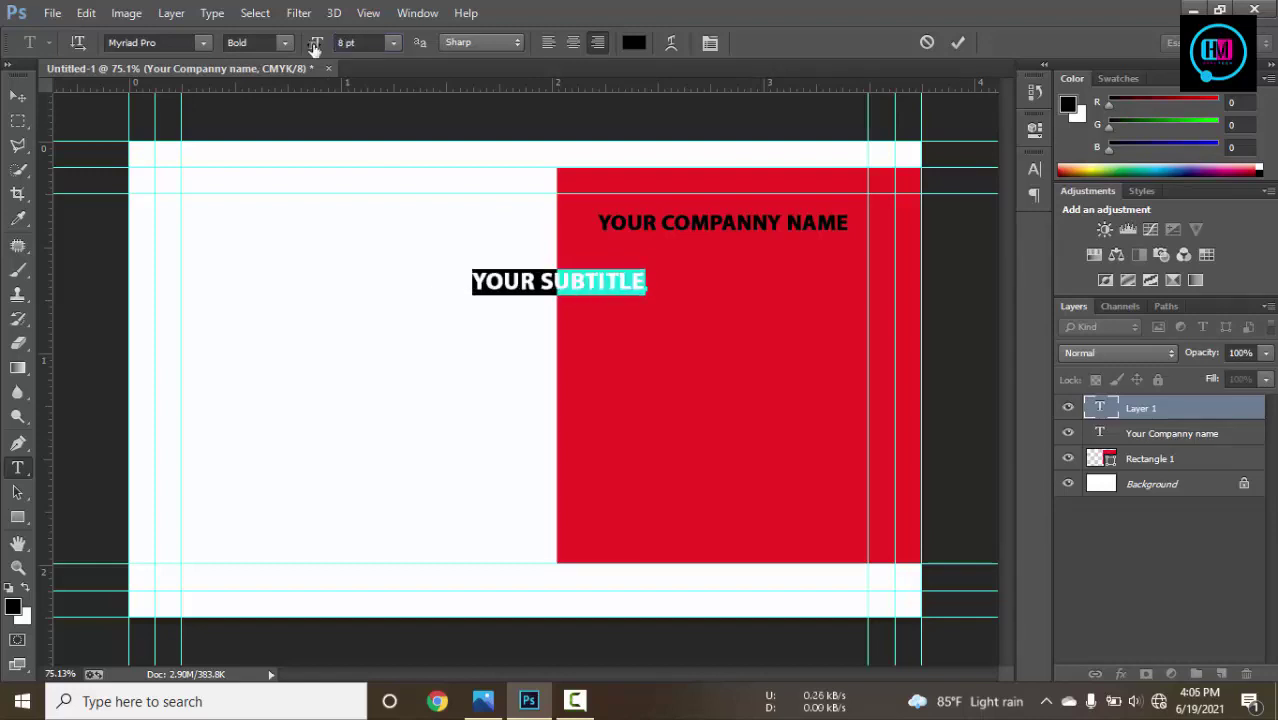
pyautogui.click(262, 43)
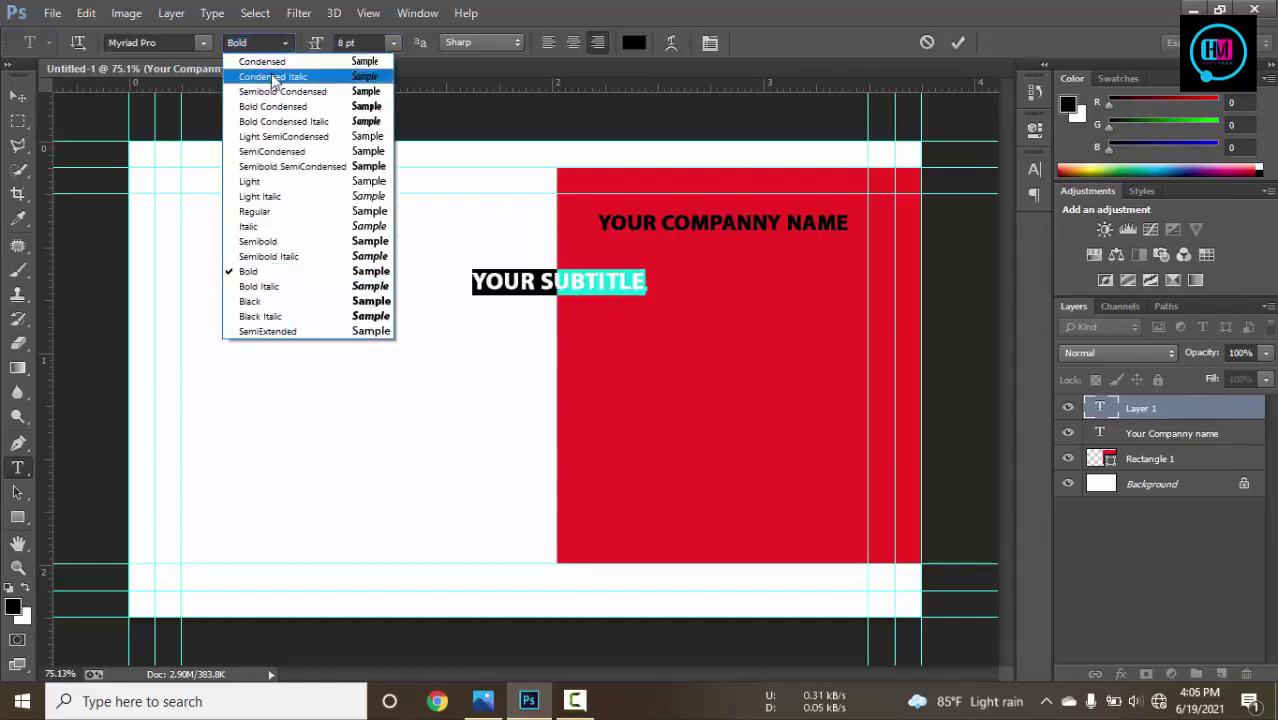
pyautogui.click(273, 62)
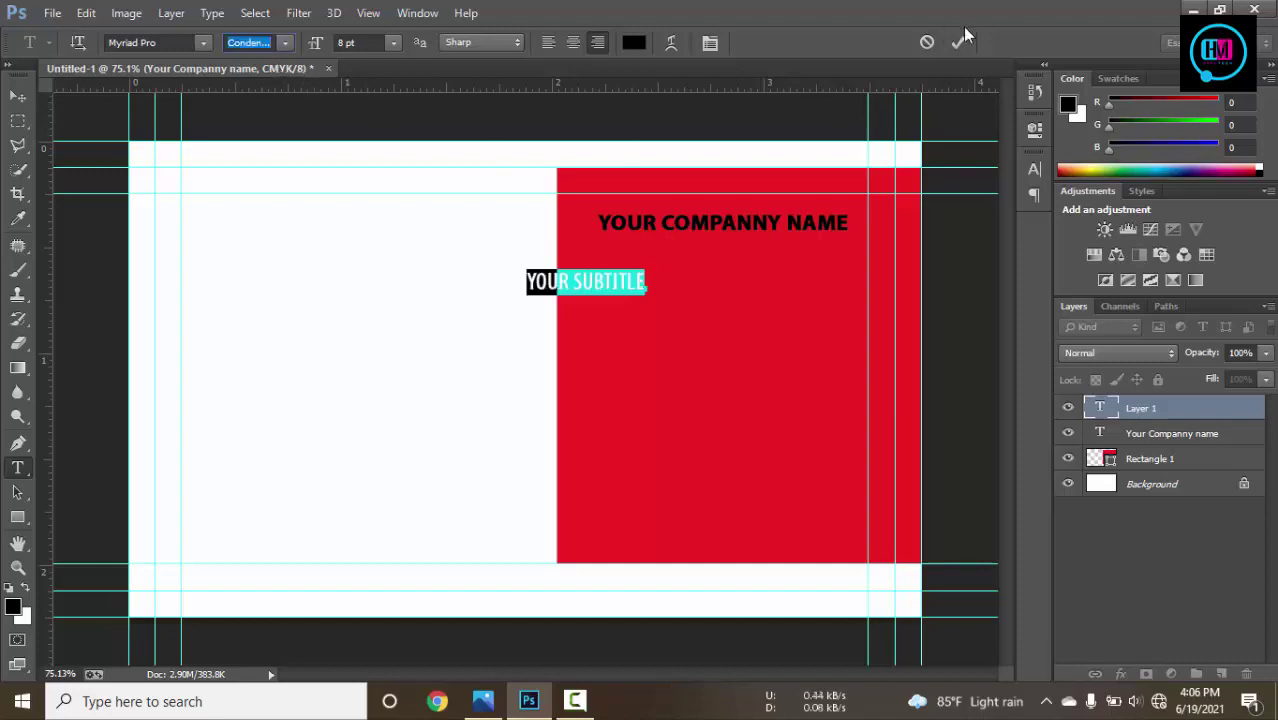
pyautogui.click(910, 163)
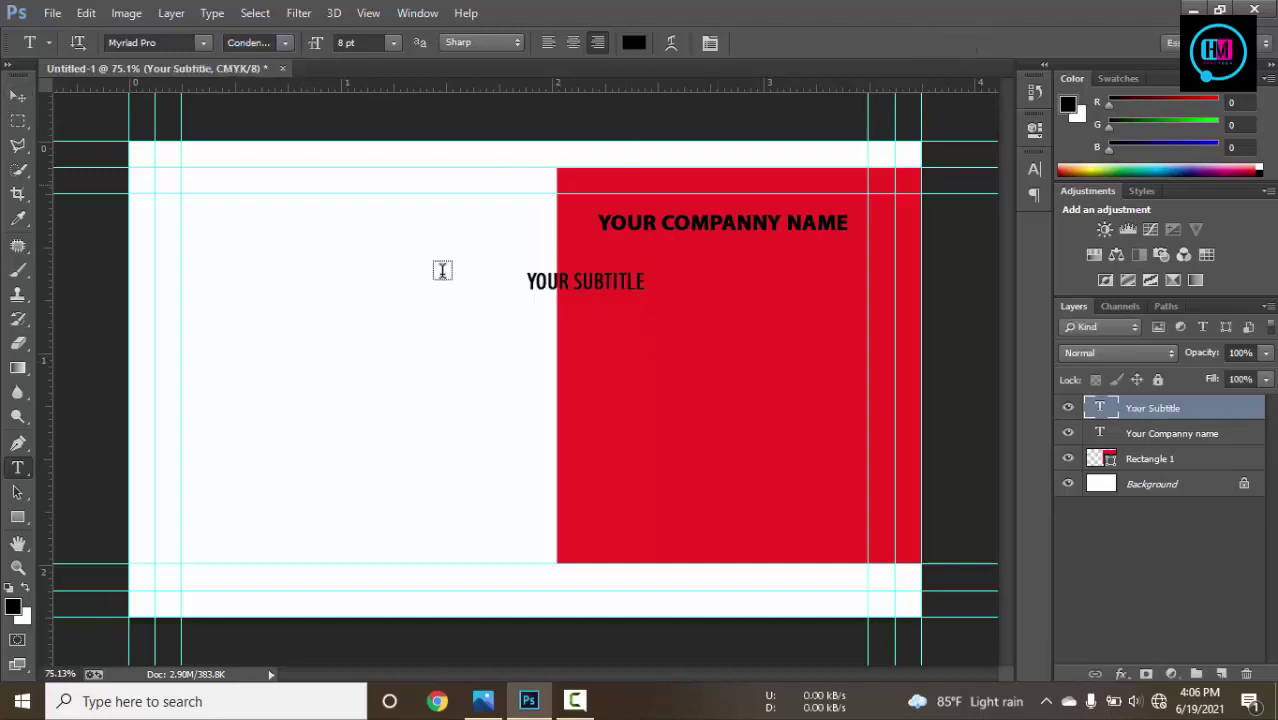
# Move the subtitle onto the red rectangle directly beneath the company name, nudging it toward the name's left edge.
pyautogui.press('v')
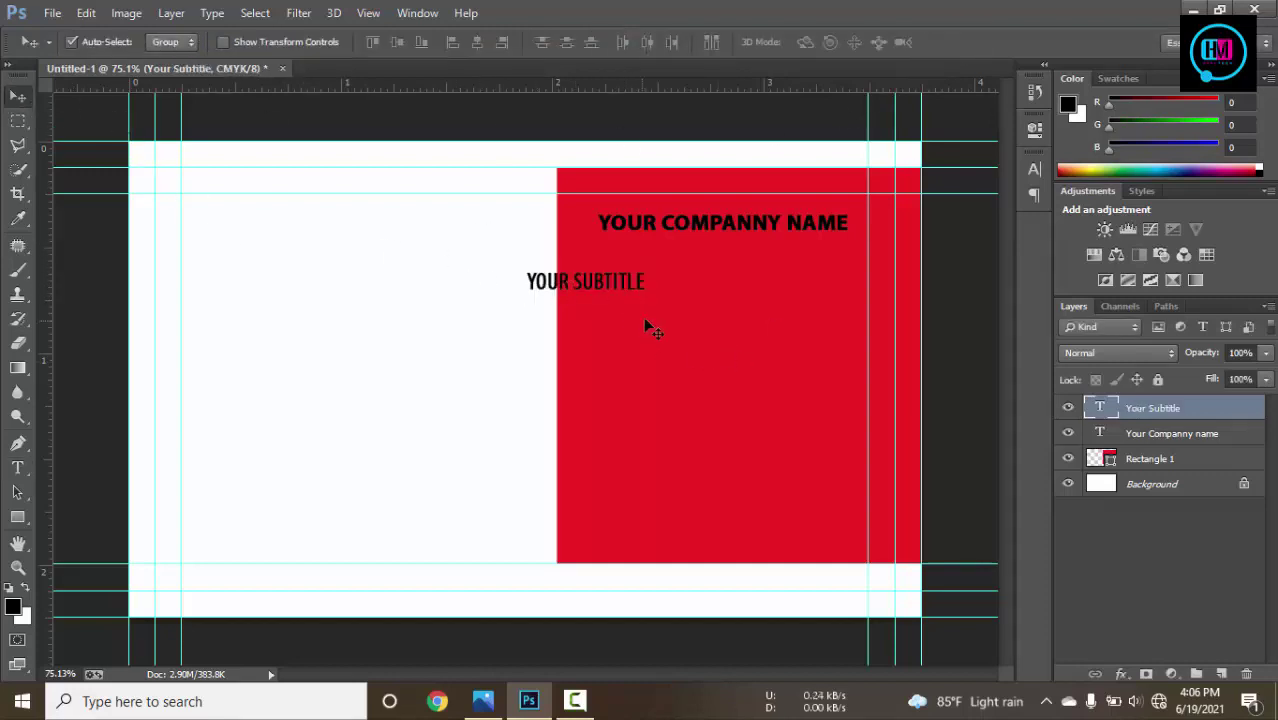
pyautogui.moveTo(622, 289); pyautogui.dragTo(697, 267)
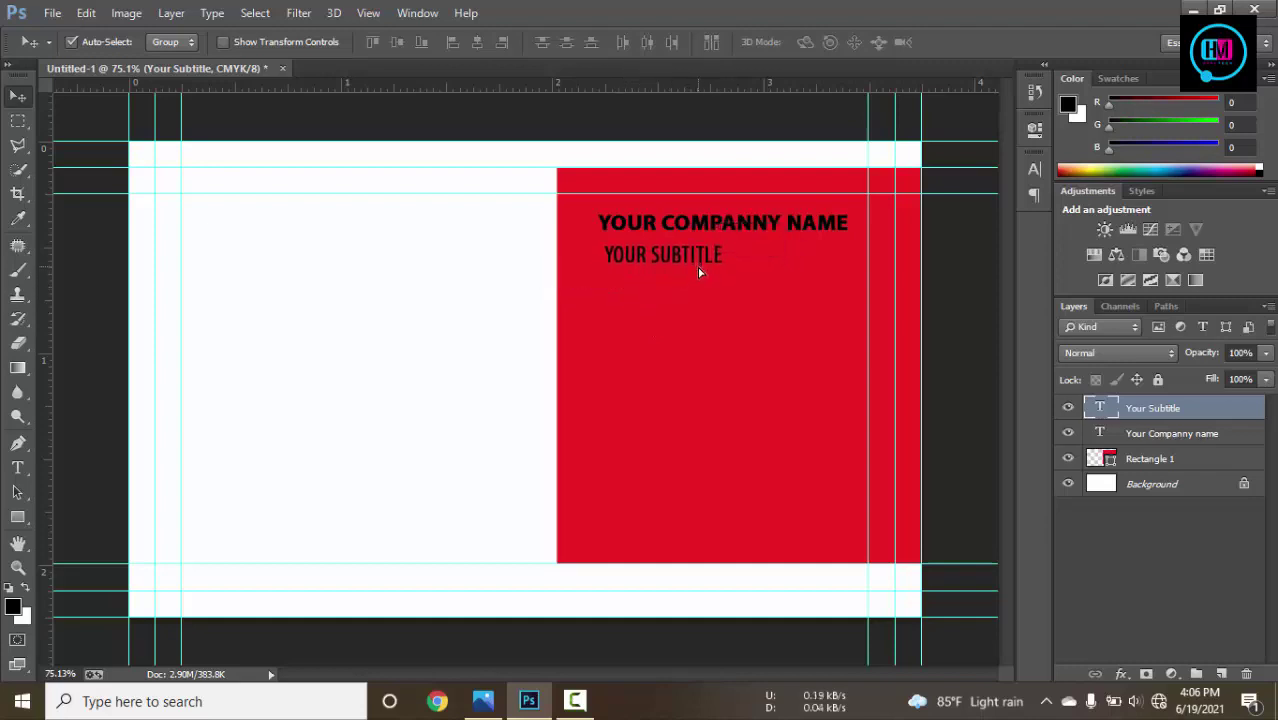
pyautogui.press('Left')
pyautogui.press('Left')
pyautogui.press('Left')
pyautogui.press('Left')
pyautogui.press('Up')
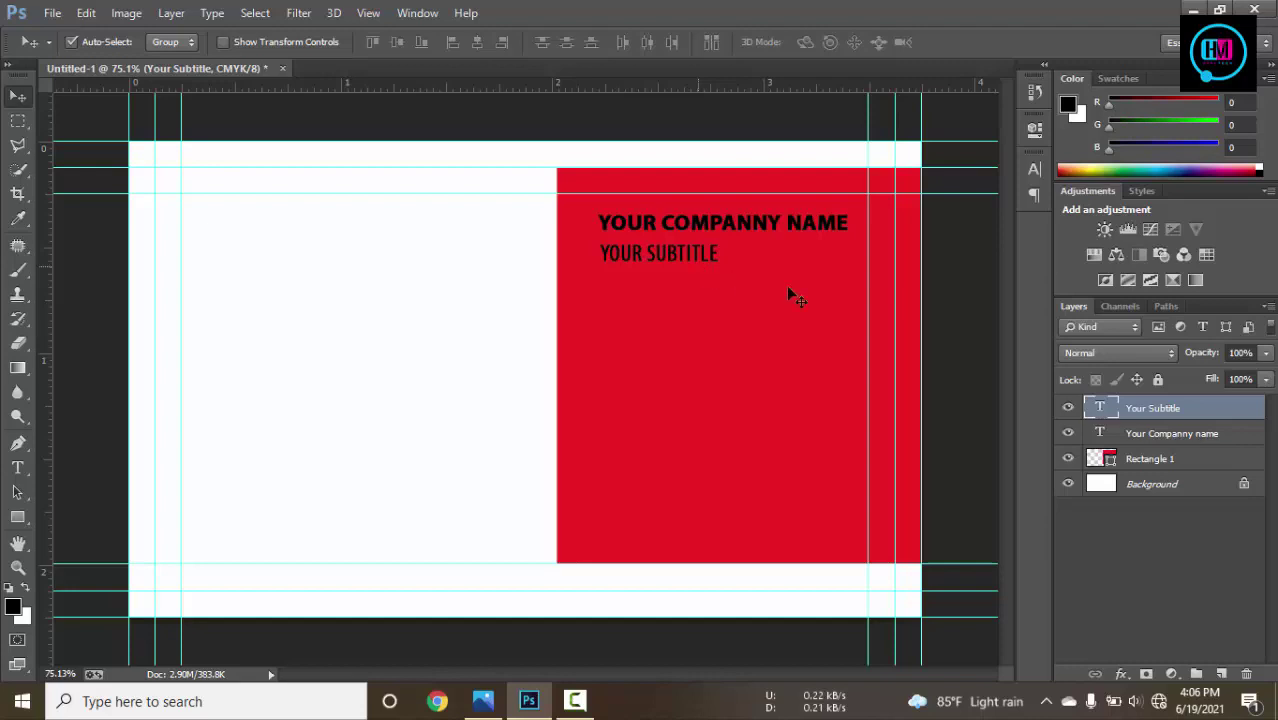
# Change the subtitle's font style to Semibold Condensed.
pyautogui.doubleClick(1100, 407)
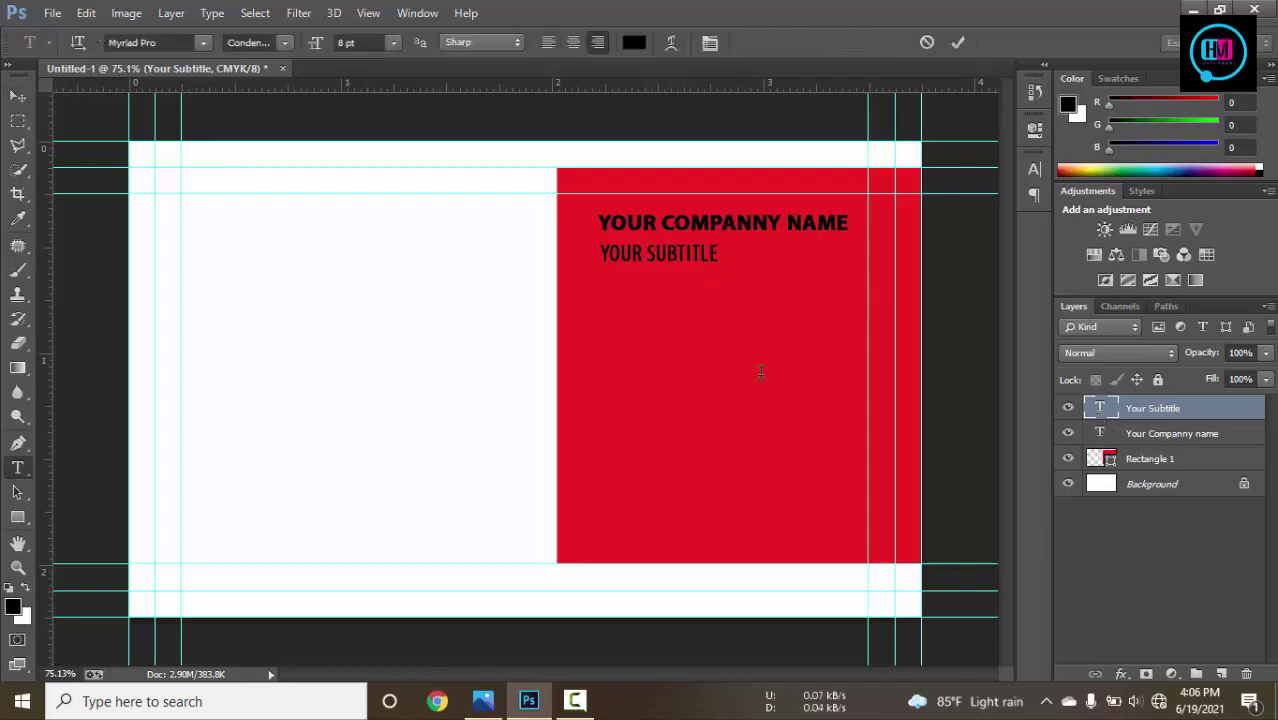
pyautogui.click(272, 38)
pyautogui.press('Down')
pyautogui.press('Down')
pyautogui.press('Down')
pyautogui.press('Down')
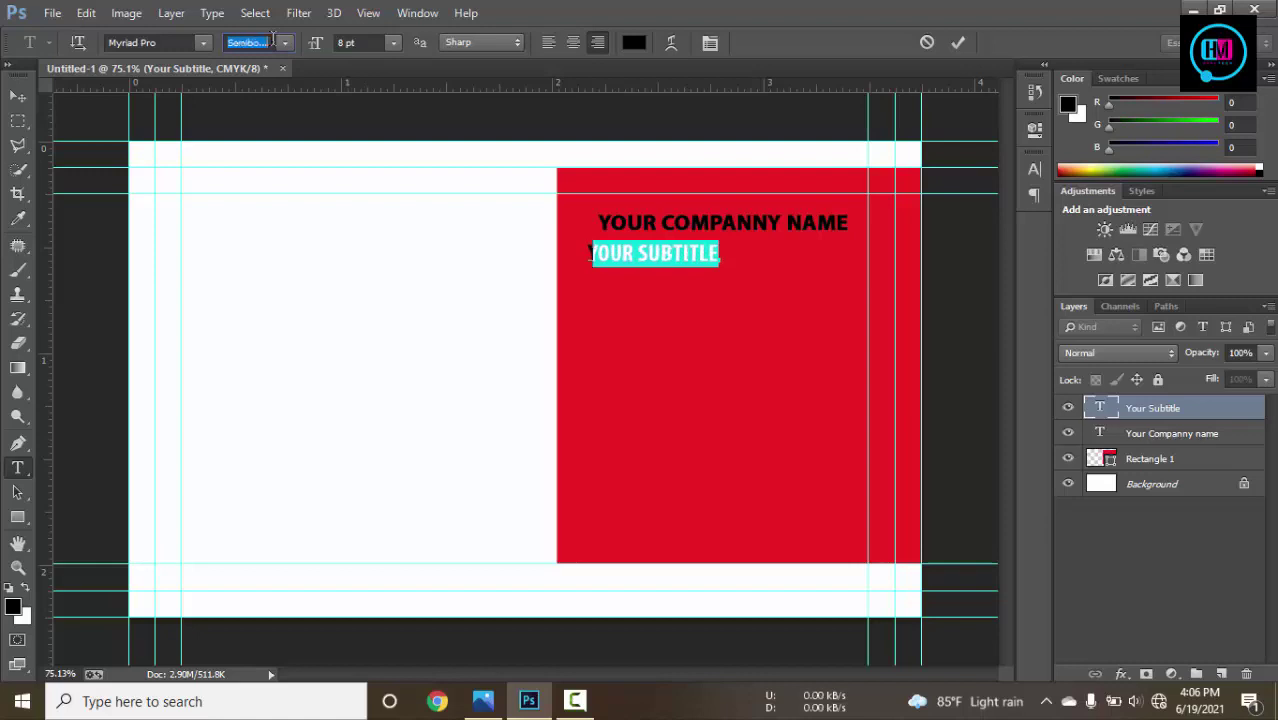
pyautogui.press('Up')
pyautogui.press('Up')
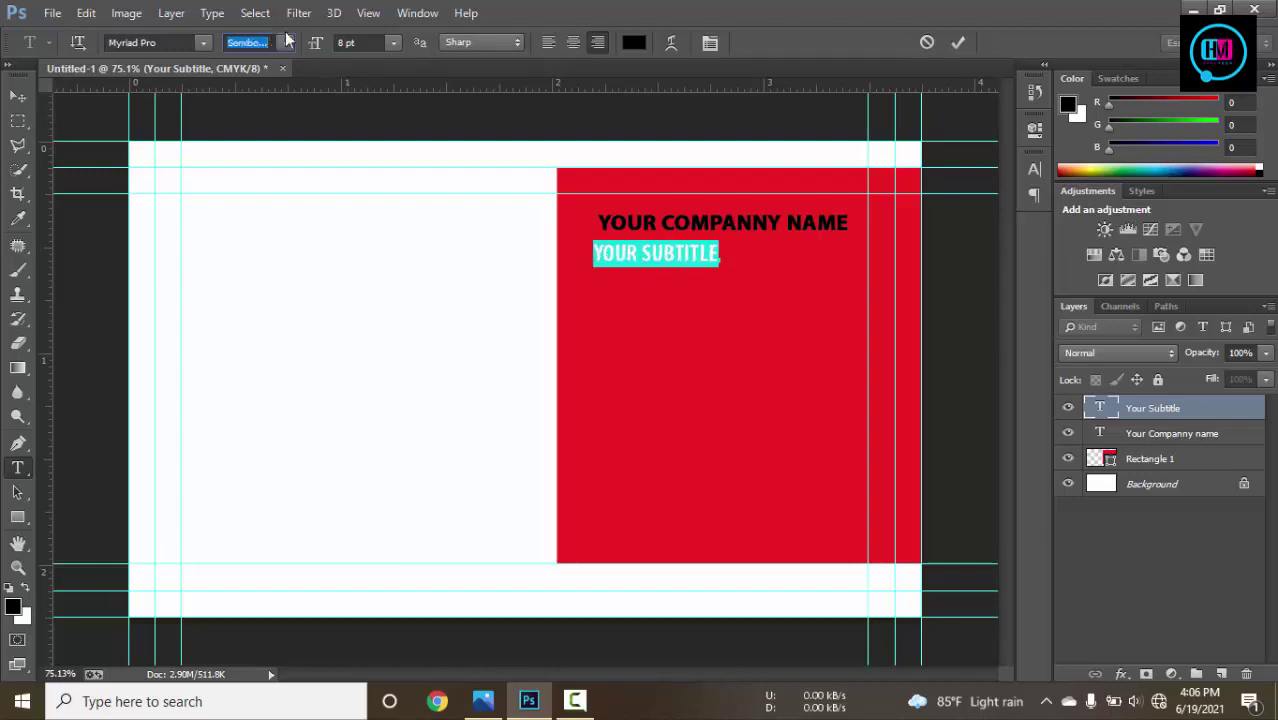
pyautogui.click(960, 42)
# Nudge the subtitle to the right so its left edge lines up with the company name.
pyautogui.press('v')
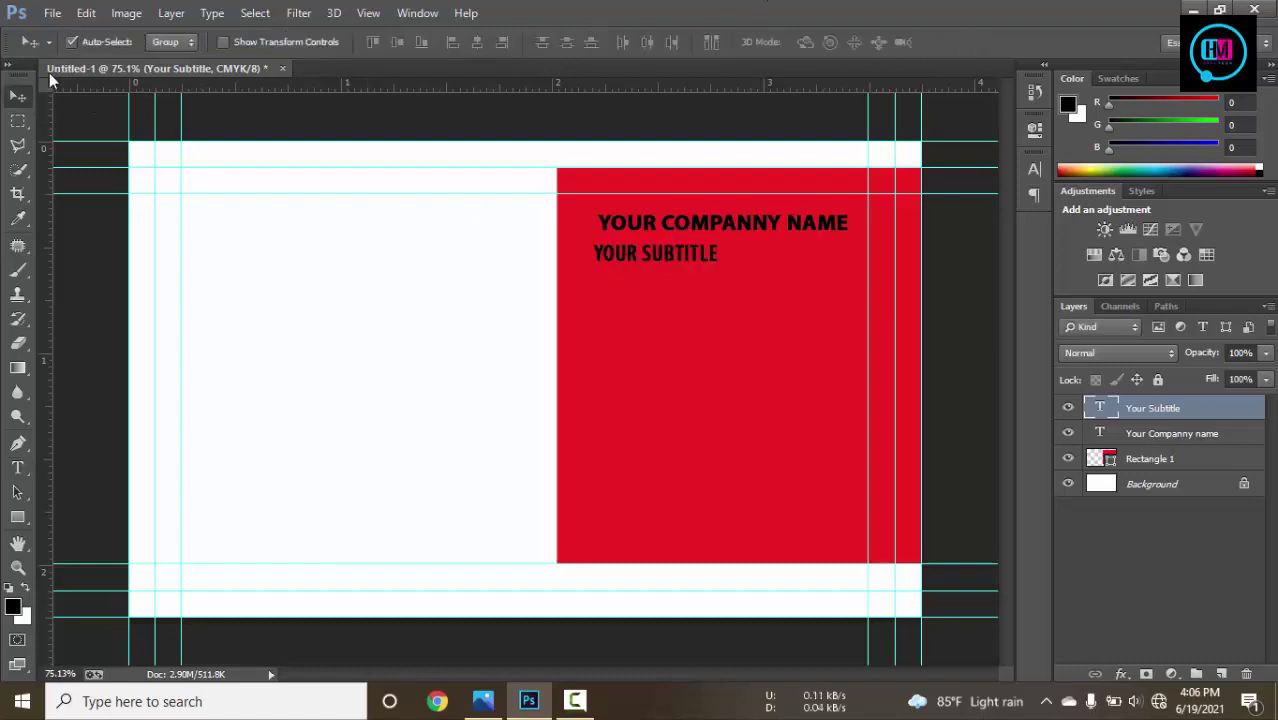
pyautogui.press('Right')
pyautogui.press('Right')
pyautogui.press('Right')
pyautogui.press('Right')
pyautogui.press('Right')
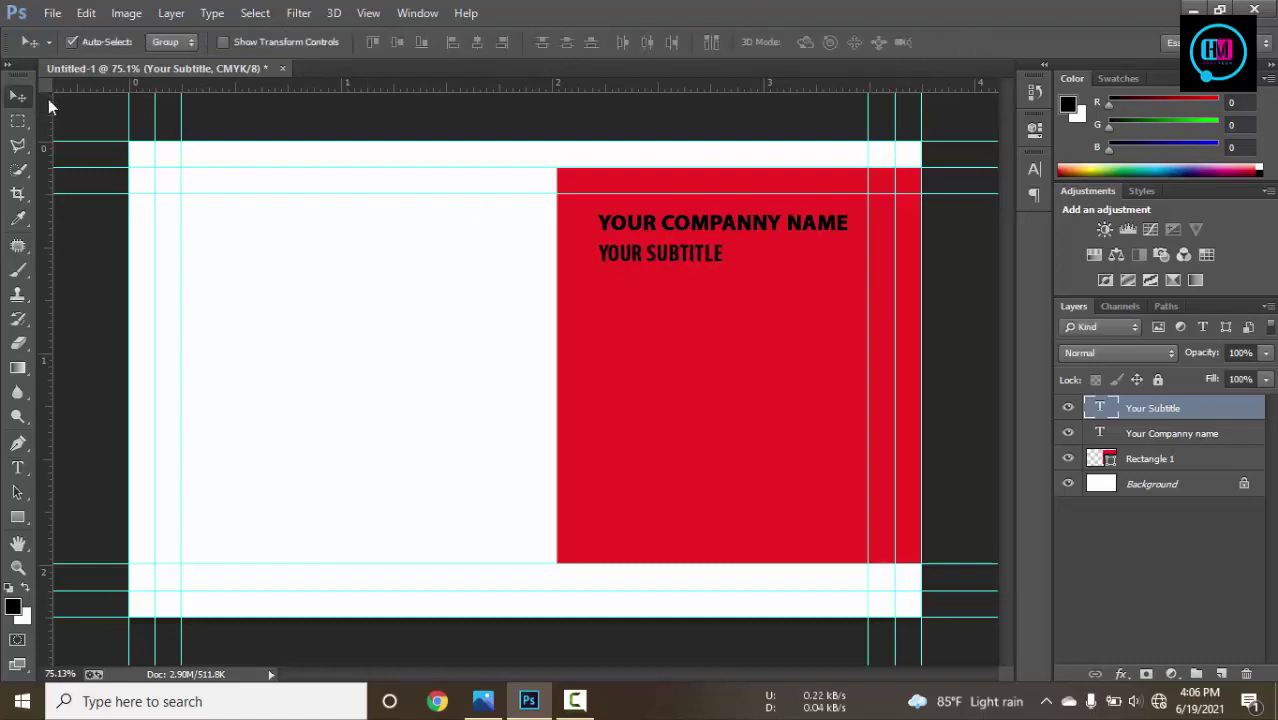
# Recheck the reference photo and load the complete set of preset shapes for the Custom Shape tool.
pyautogui.click(486, 704)
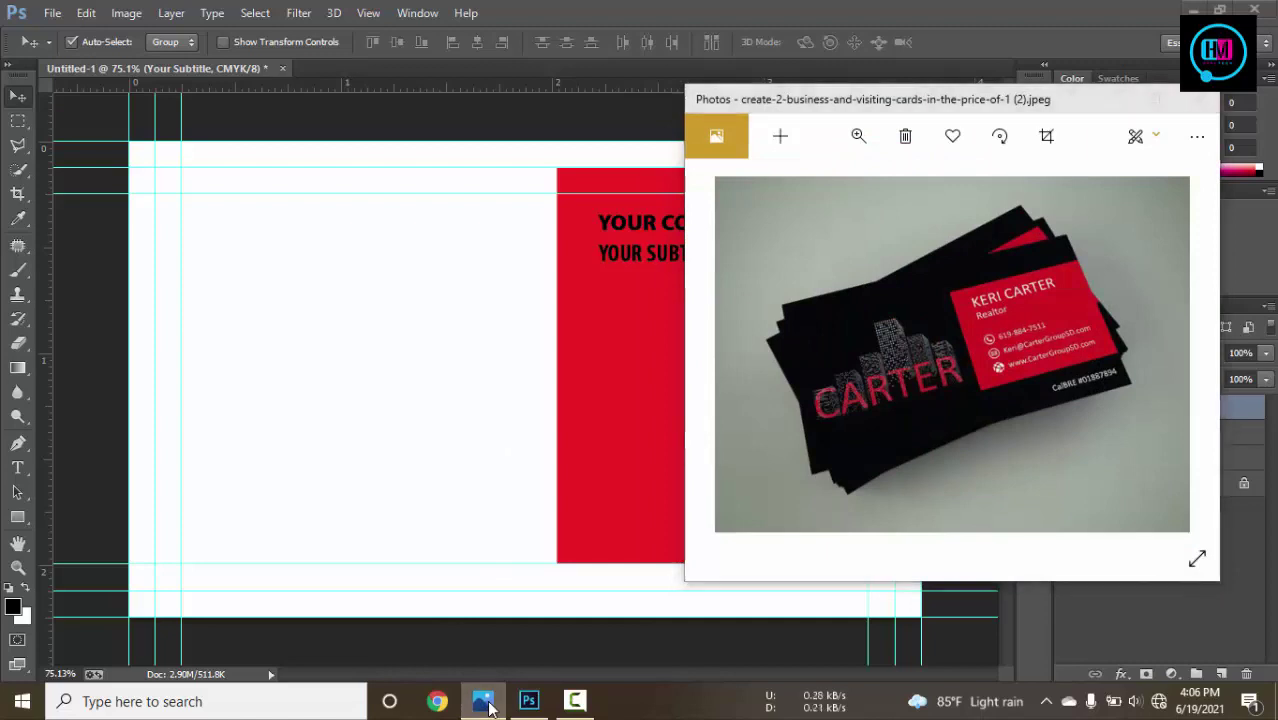
pyautogui.click(486, 703)
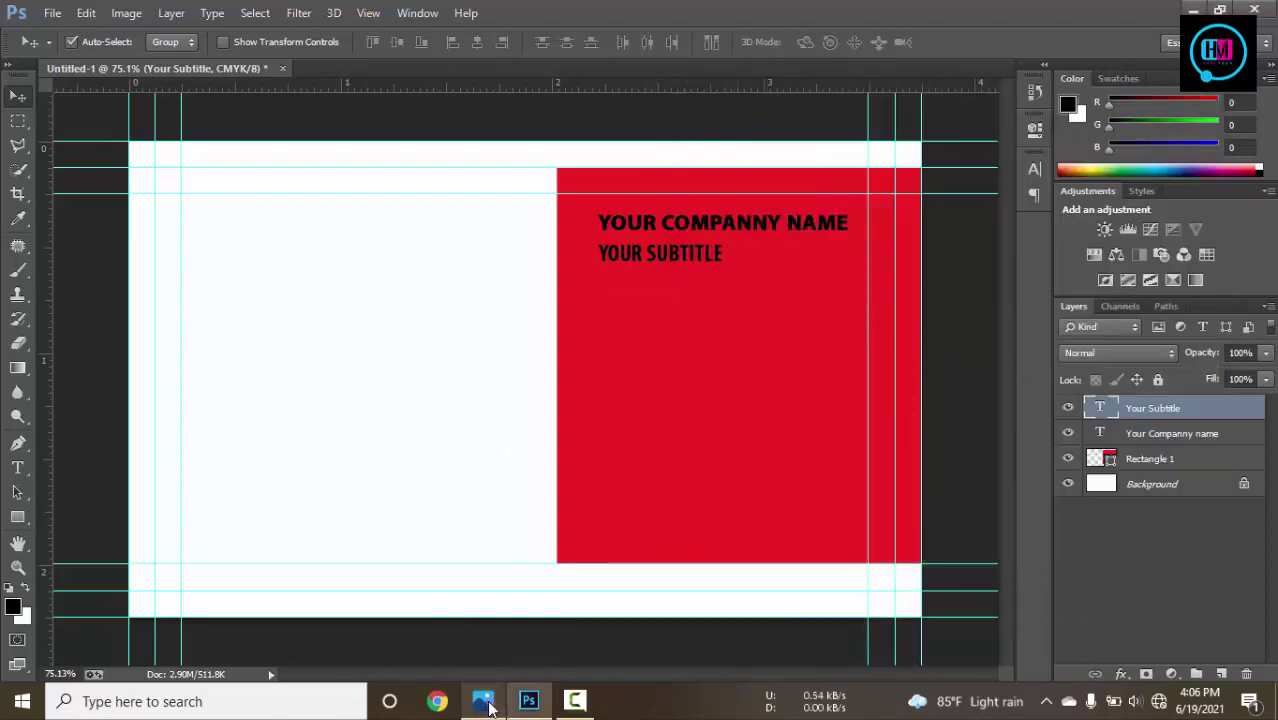
pyautogui.click(18, 542)
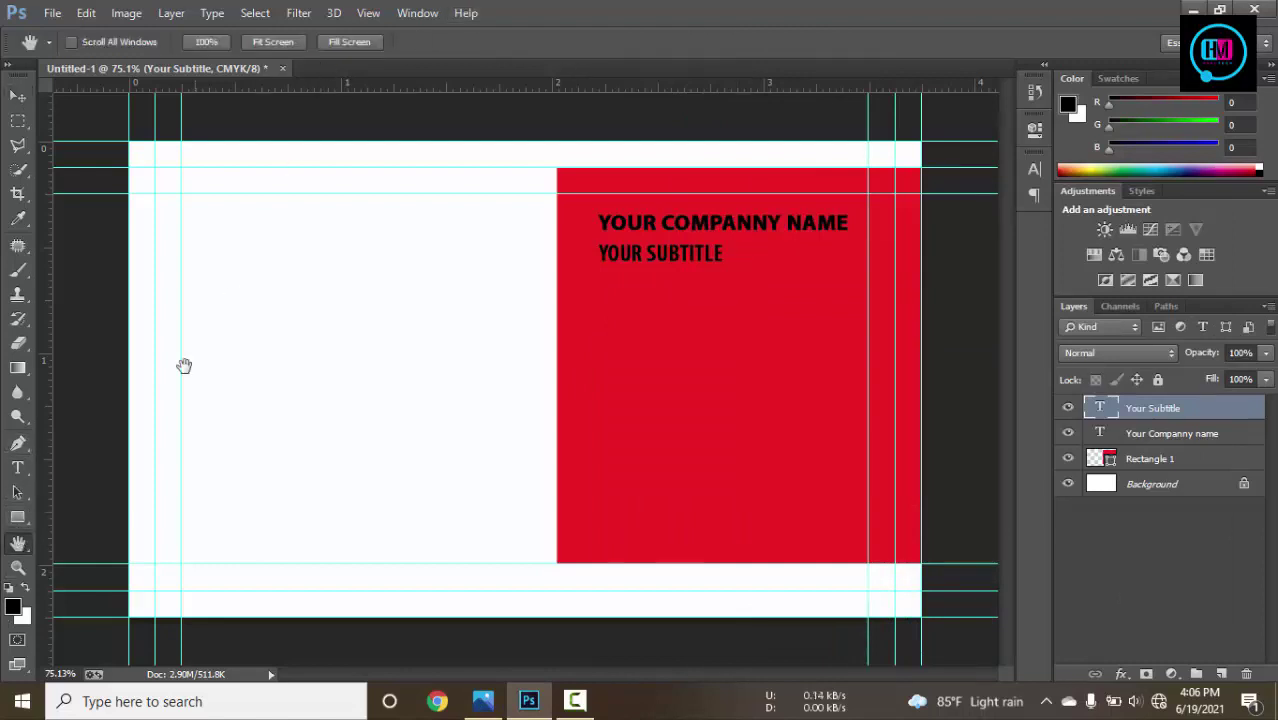
pyautogui.click(24, 518)
pyautogui.click(109, 592)
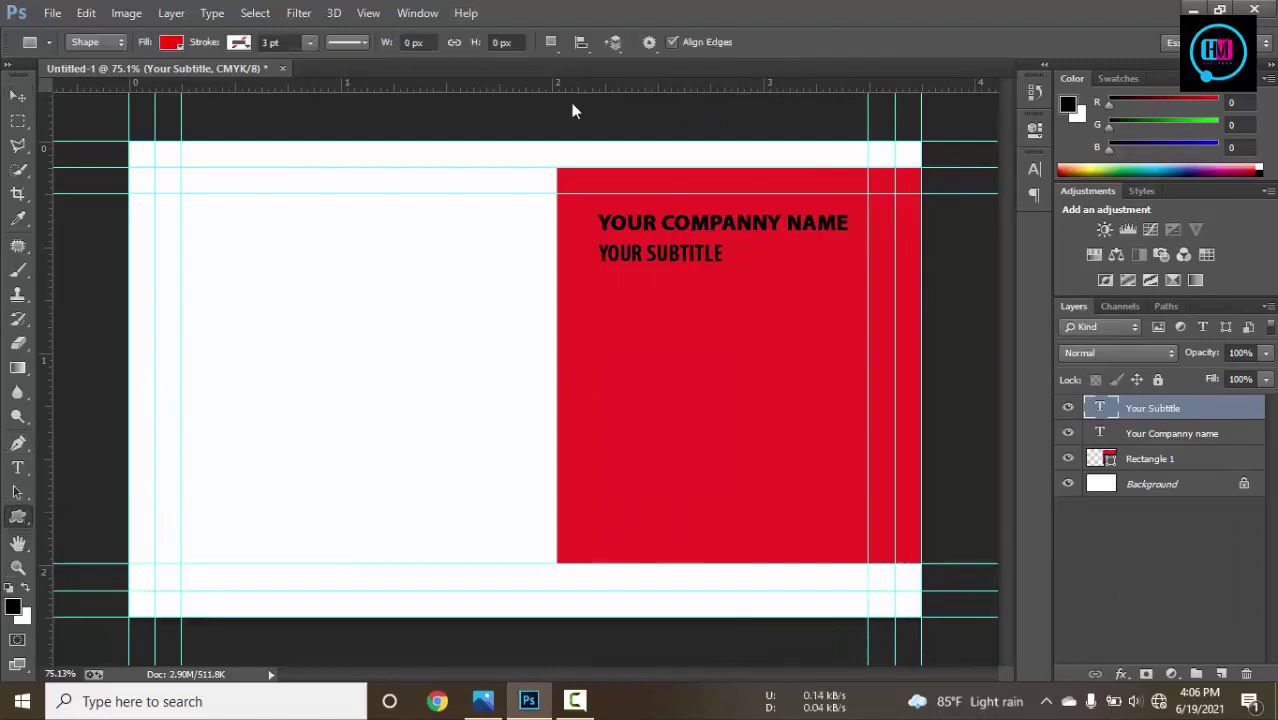
pyautogui.click(731, 42)
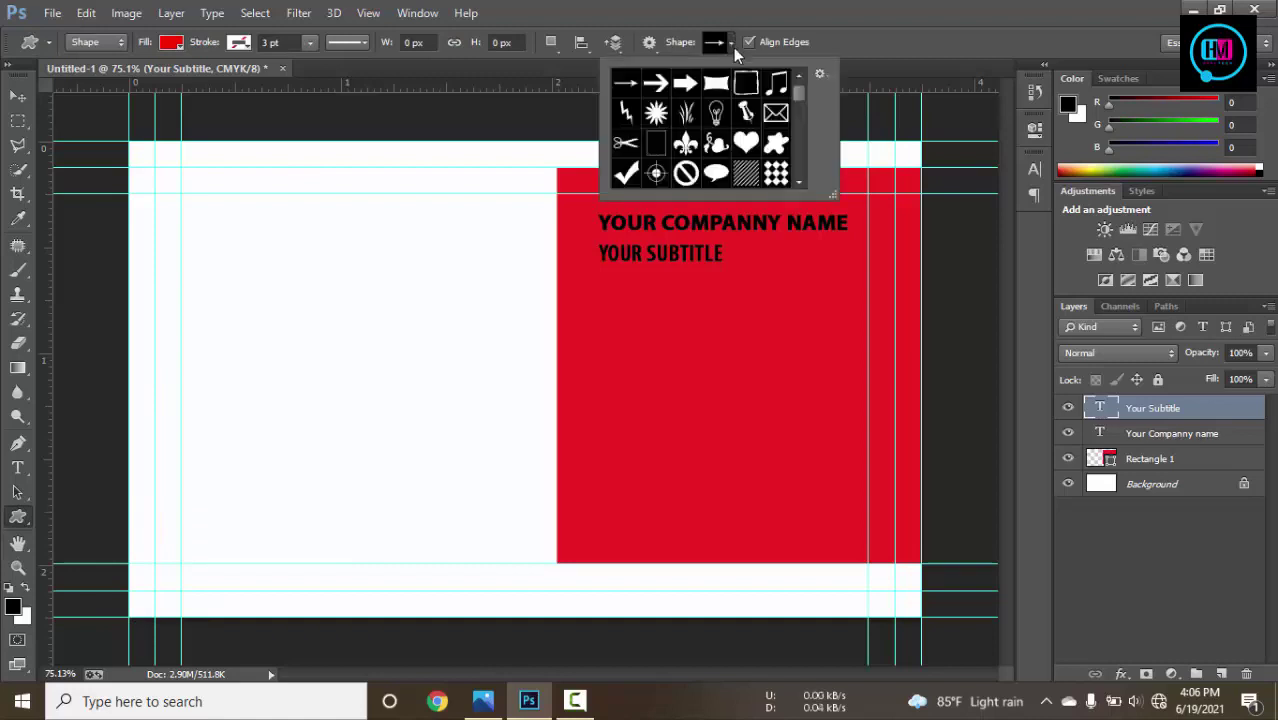
pyautogui.click(820, 76)
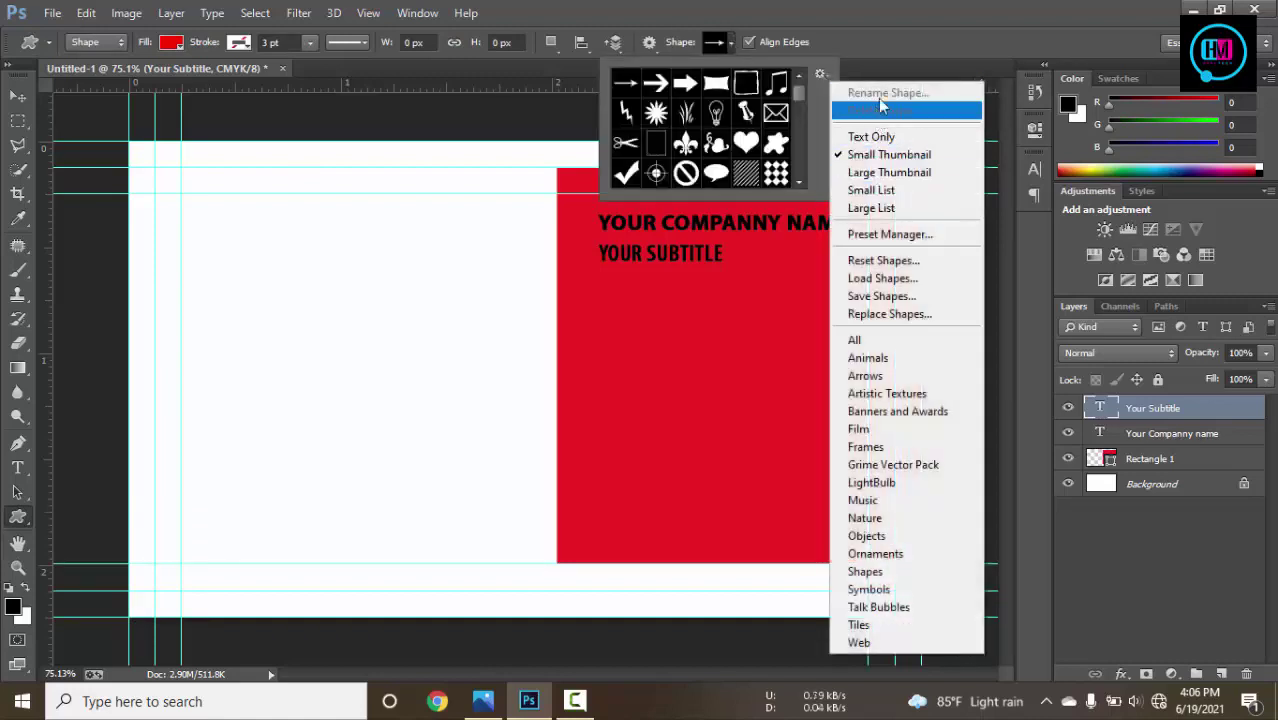
pyautogui.click(881, 342)
pyautogui.click(742, 280)
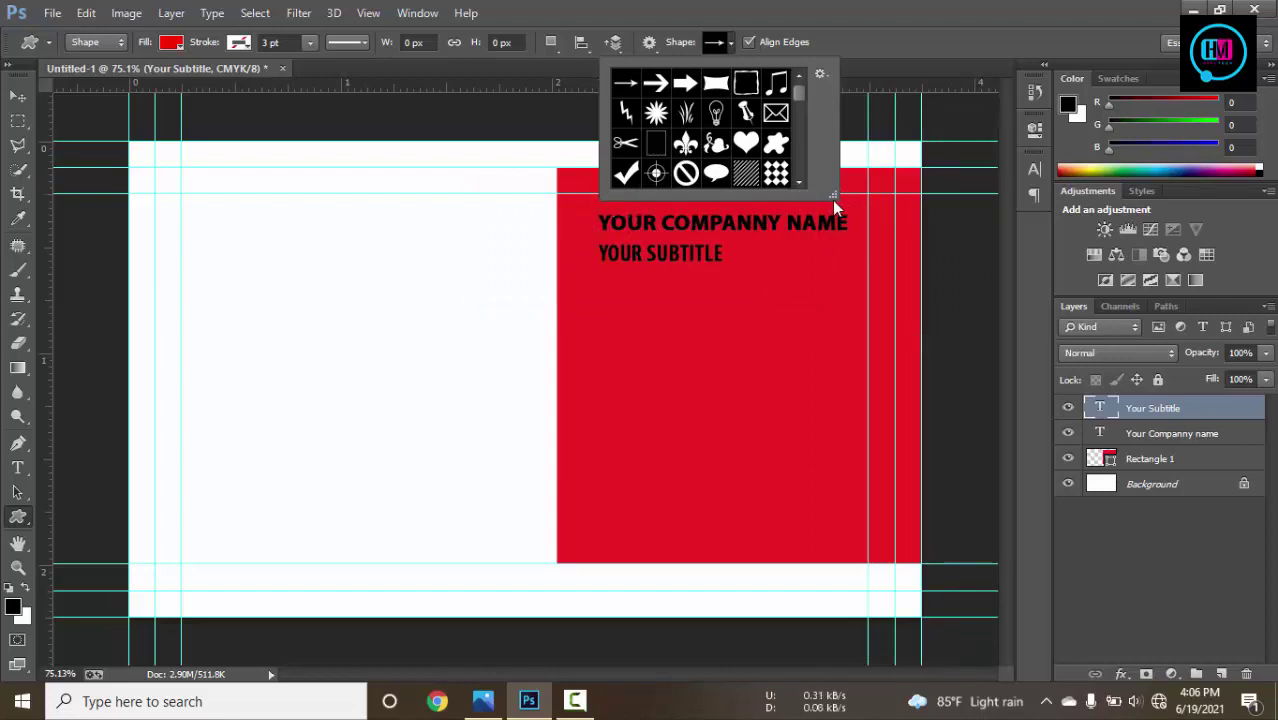
# Choose the telephone handset custom shape and draw it about 44 px square beside the company name.
pyautogui.moveTo(834, 198); pyautogui.dragTo(1045, 393)
pyautogui.scroll(-10, 985, 343)
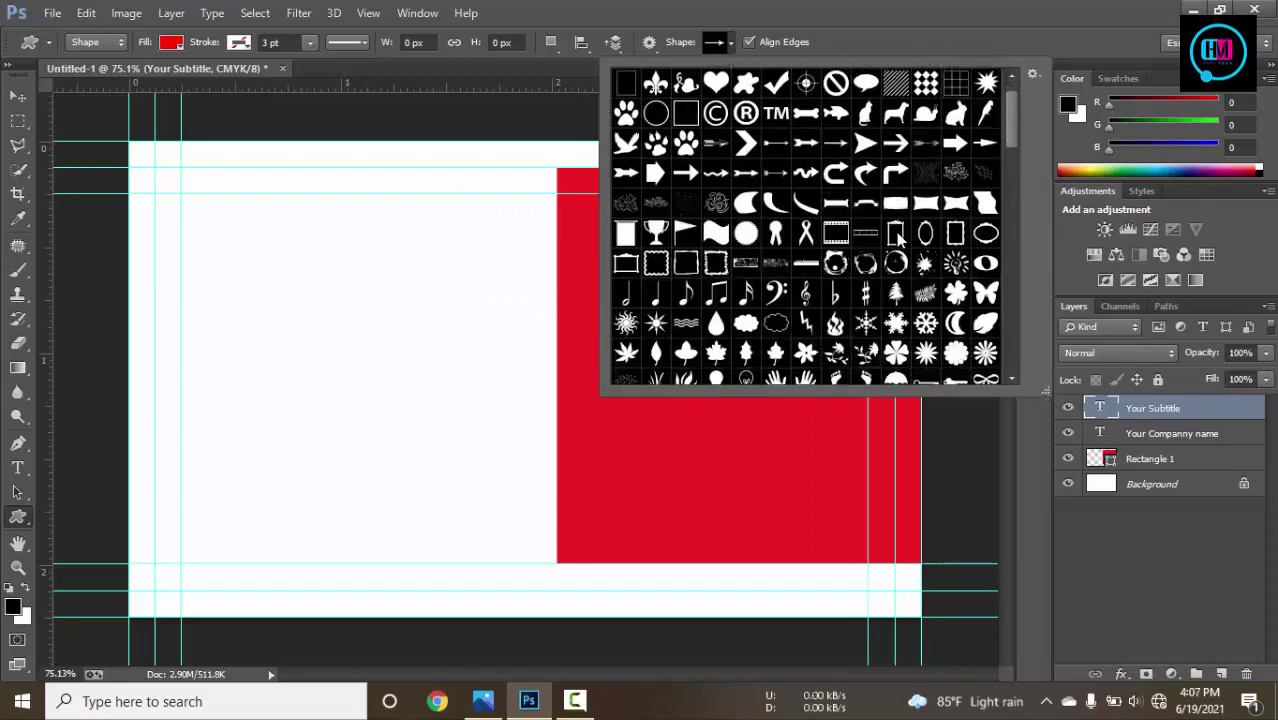
pyautogui.scroll(-10, 898, 236)
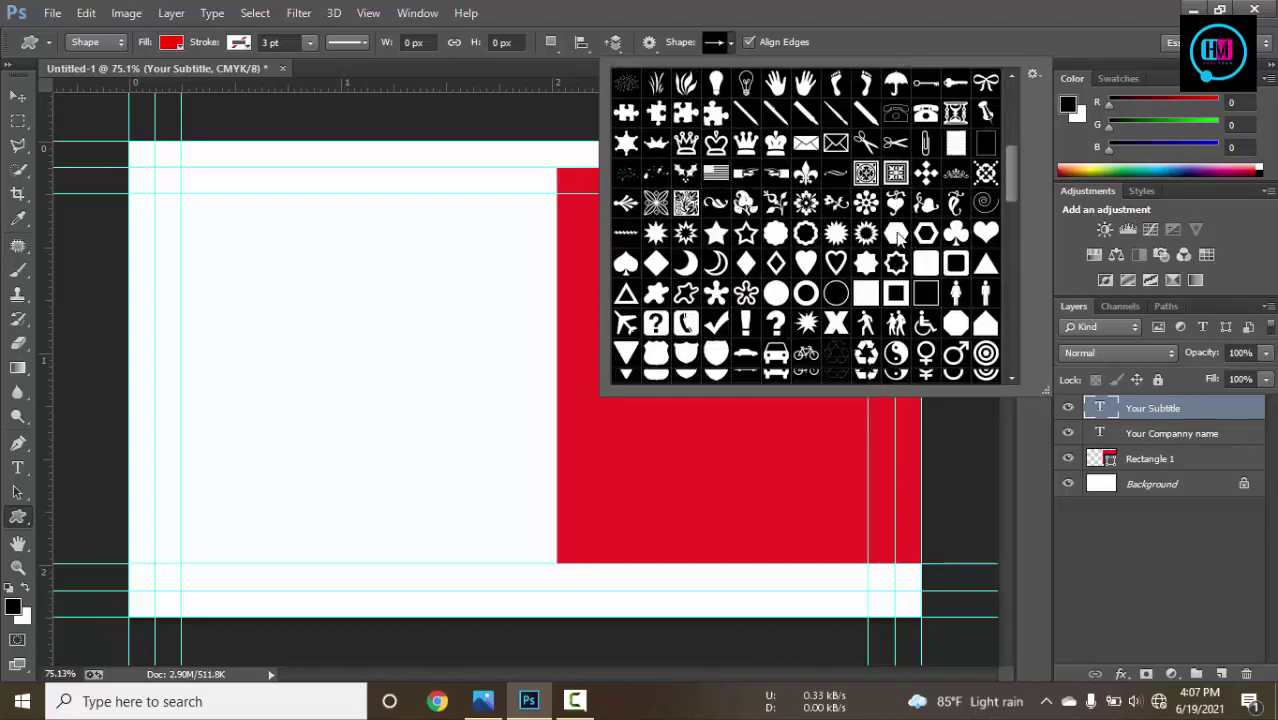
pyautogui.click(684, 232)
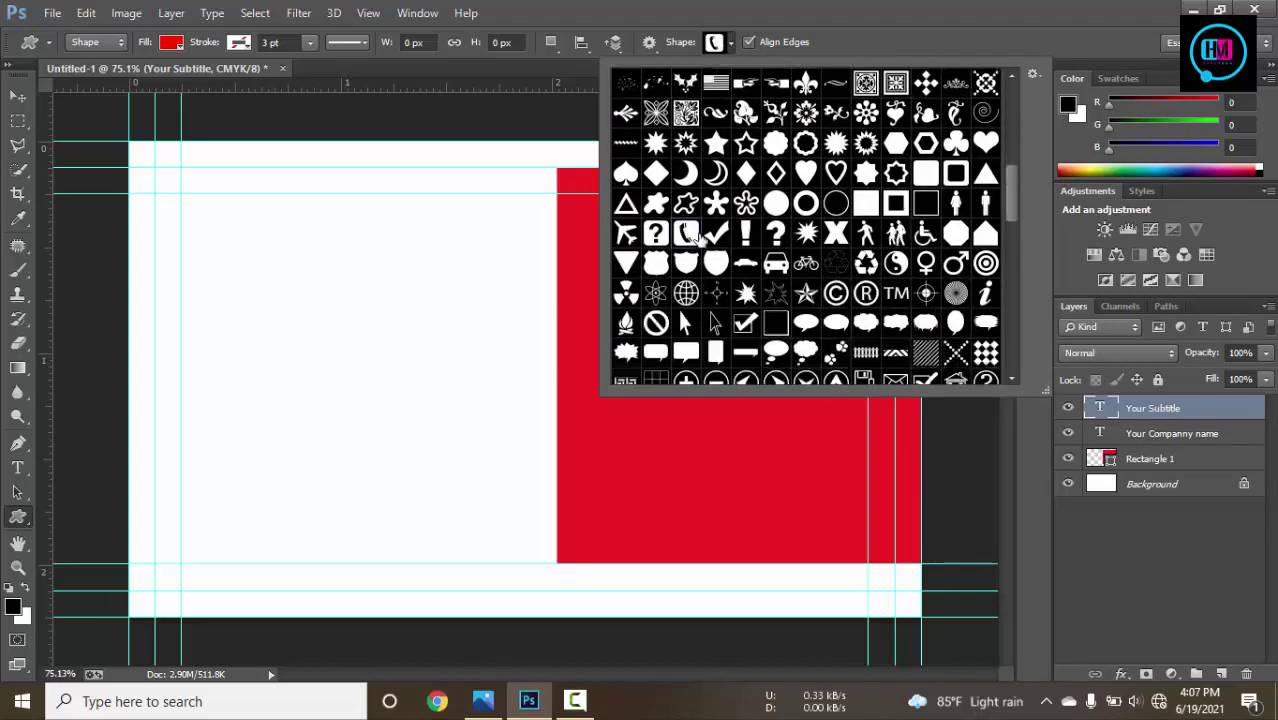
pyautogui.moveTo(575, 237); pyautogui.dragTo(590, 258)
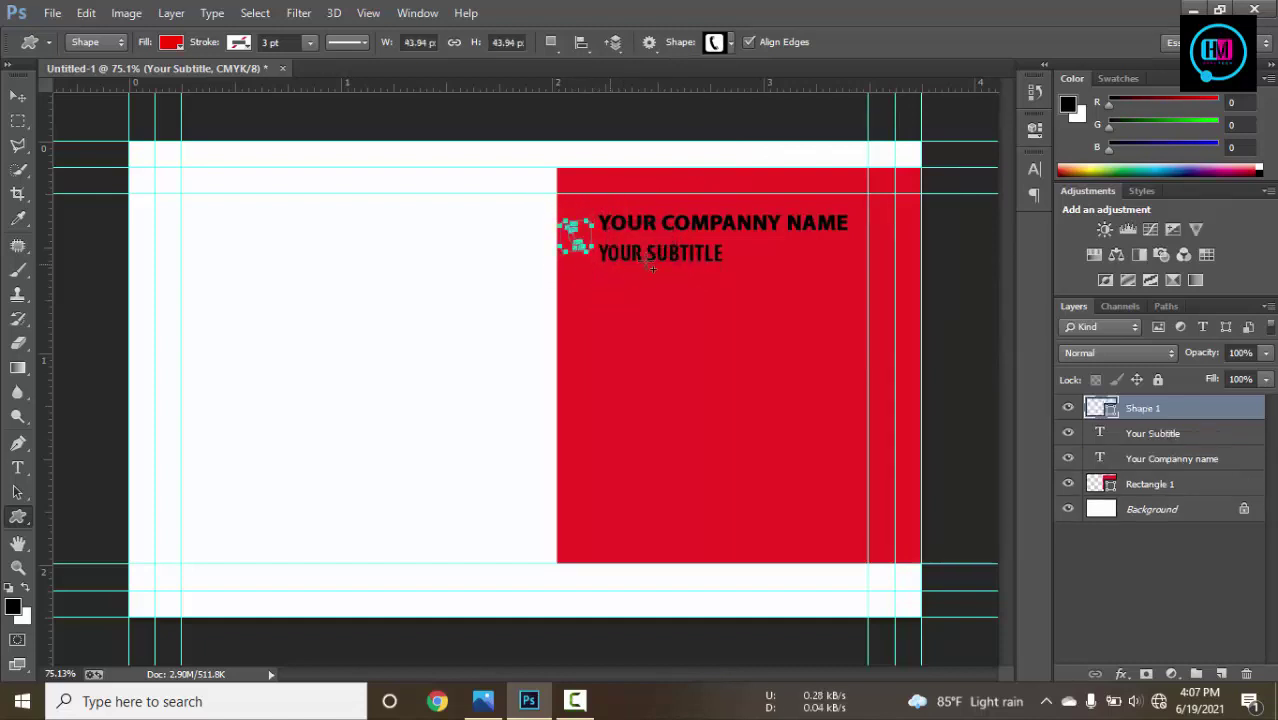
pyautogui.click(12, 97)
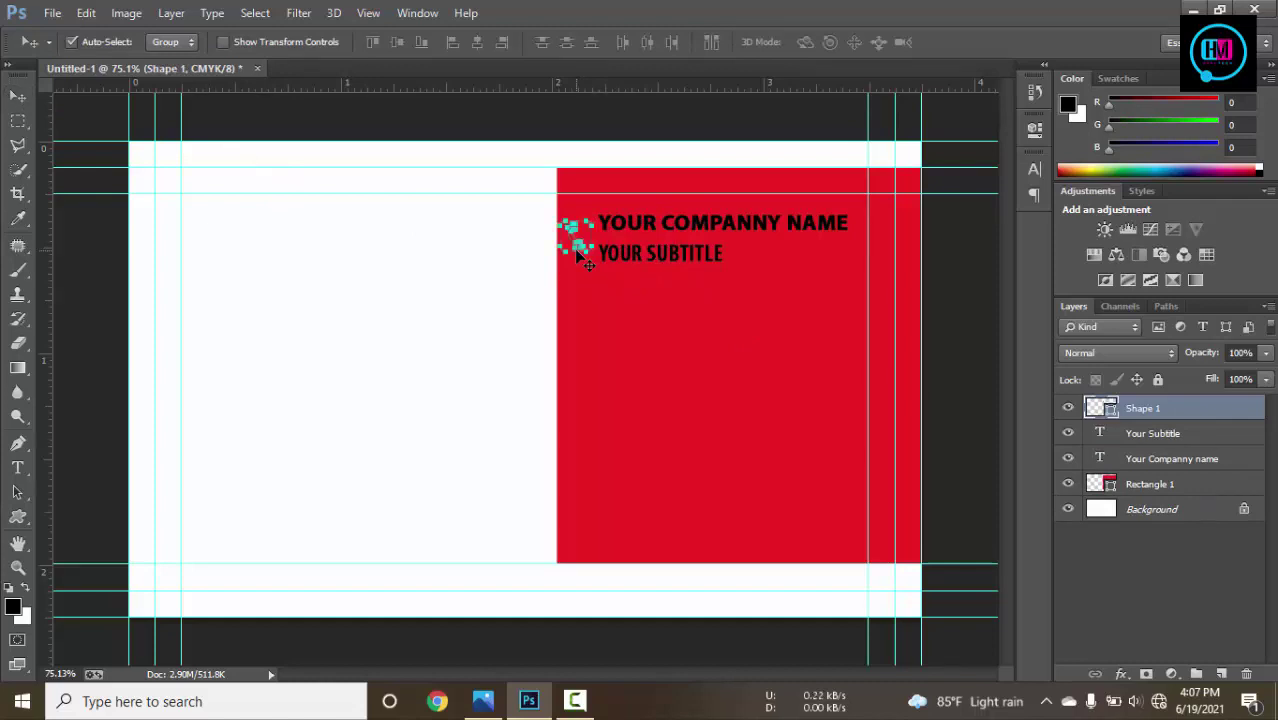
pyautogui.hotkey('ctrl', 't')
pyautogui.moveTo(576, 236); pyautogui.dragTo(624, 417)
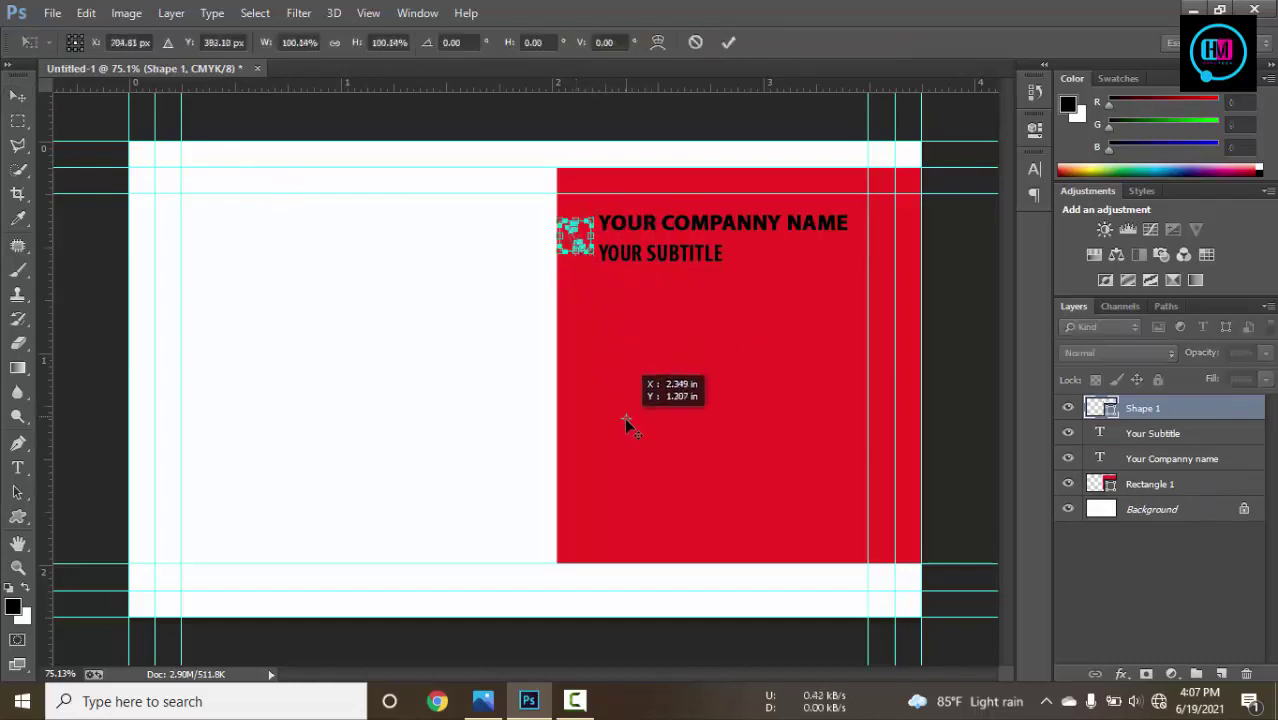
pyautogui.hotkey('ctrl', 'z')
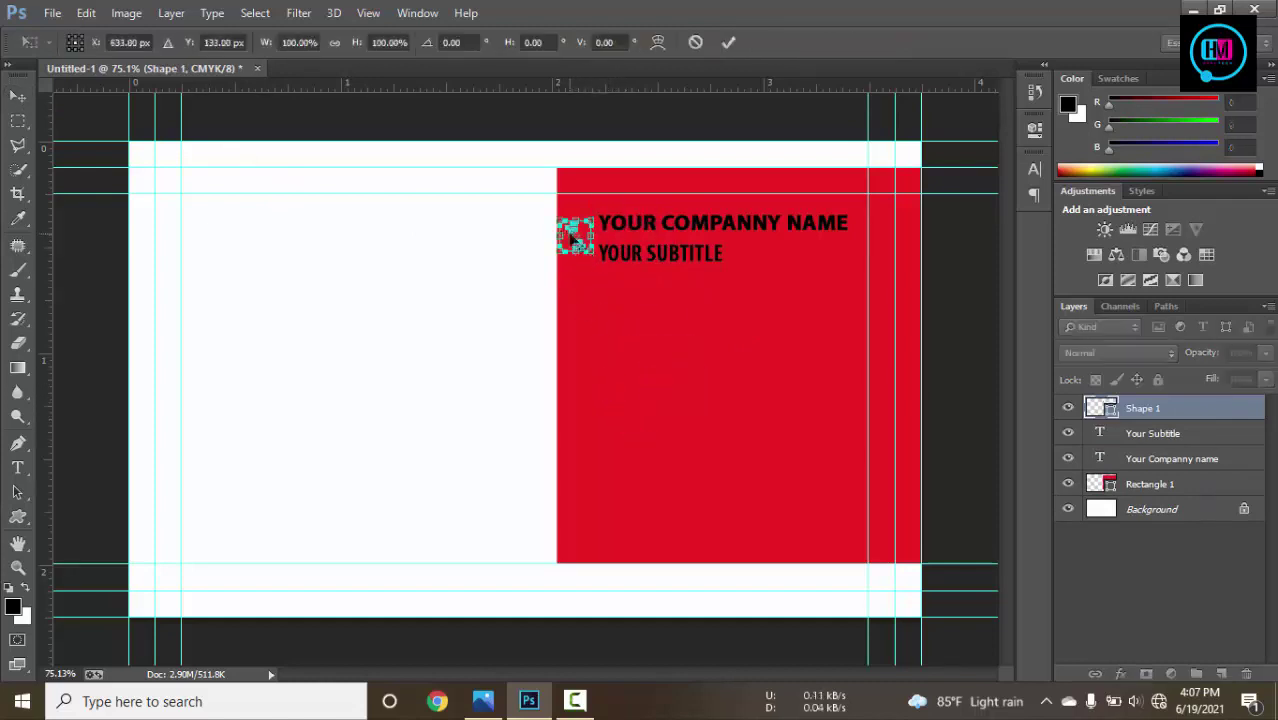
pyautogui.moveTo(571, 236); pyautogui.dragTo(622, 401)
pyautogui.click(18, 96)
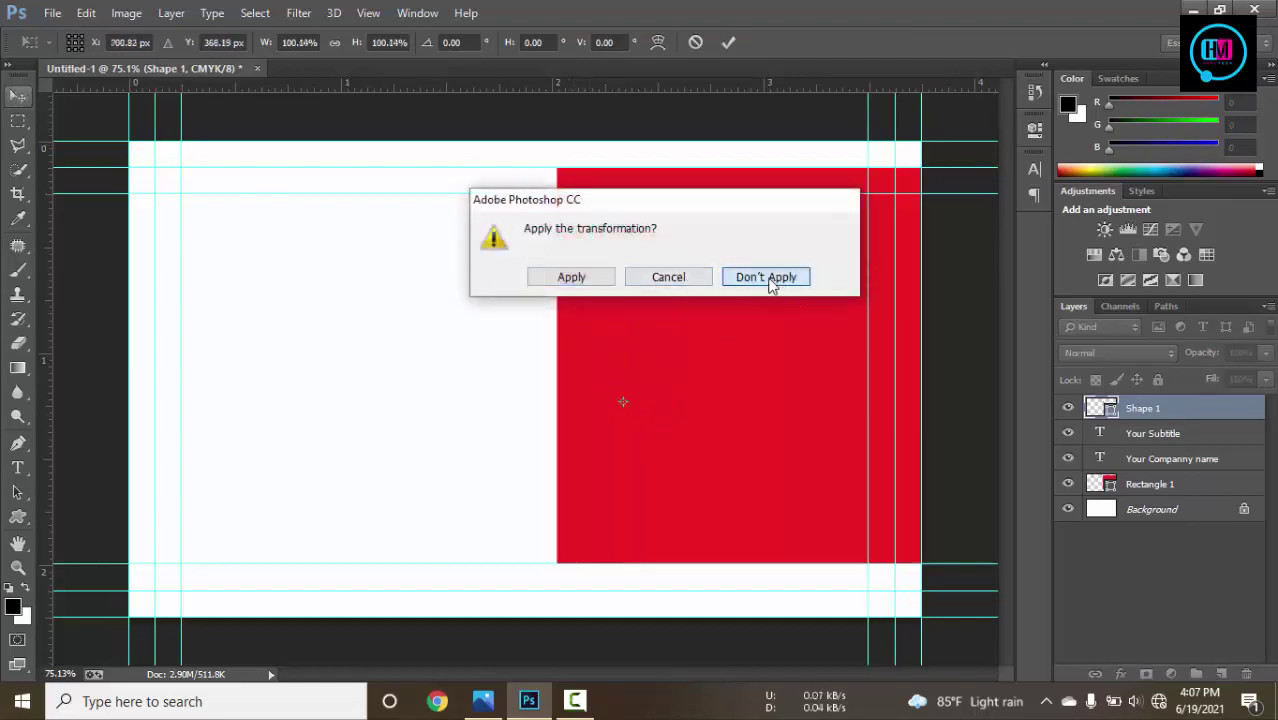
pyautogui.click(584, 277)
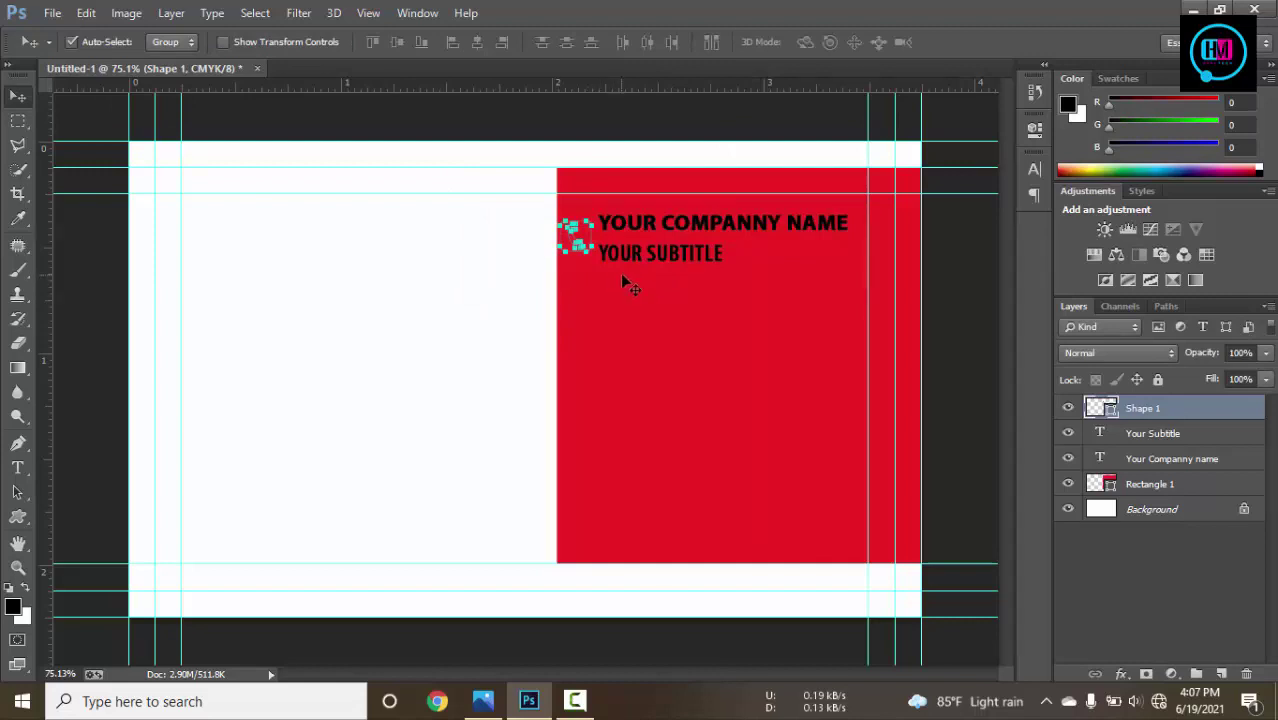
pyautogui.click(616, 284)
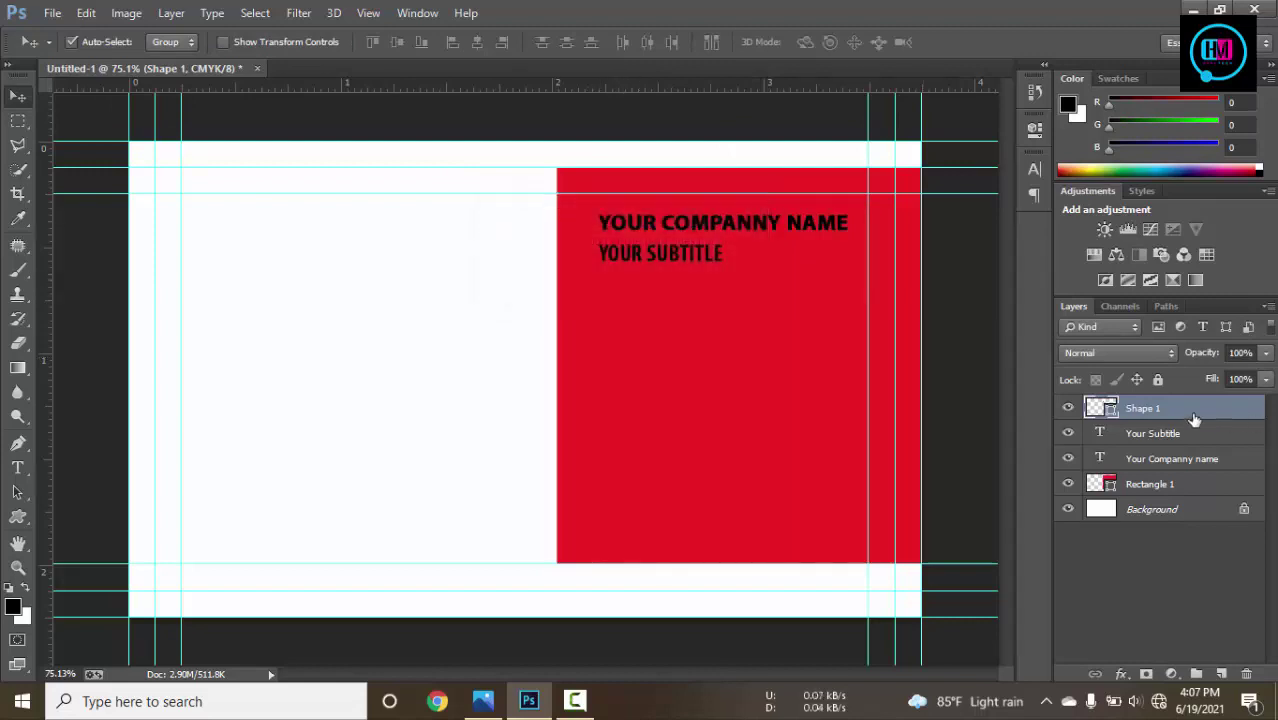
# Move the telephone icon down into the red panel below the subtitle, lining its left edge up with the text.
pyautogui.hotkey('ctrl', 't')
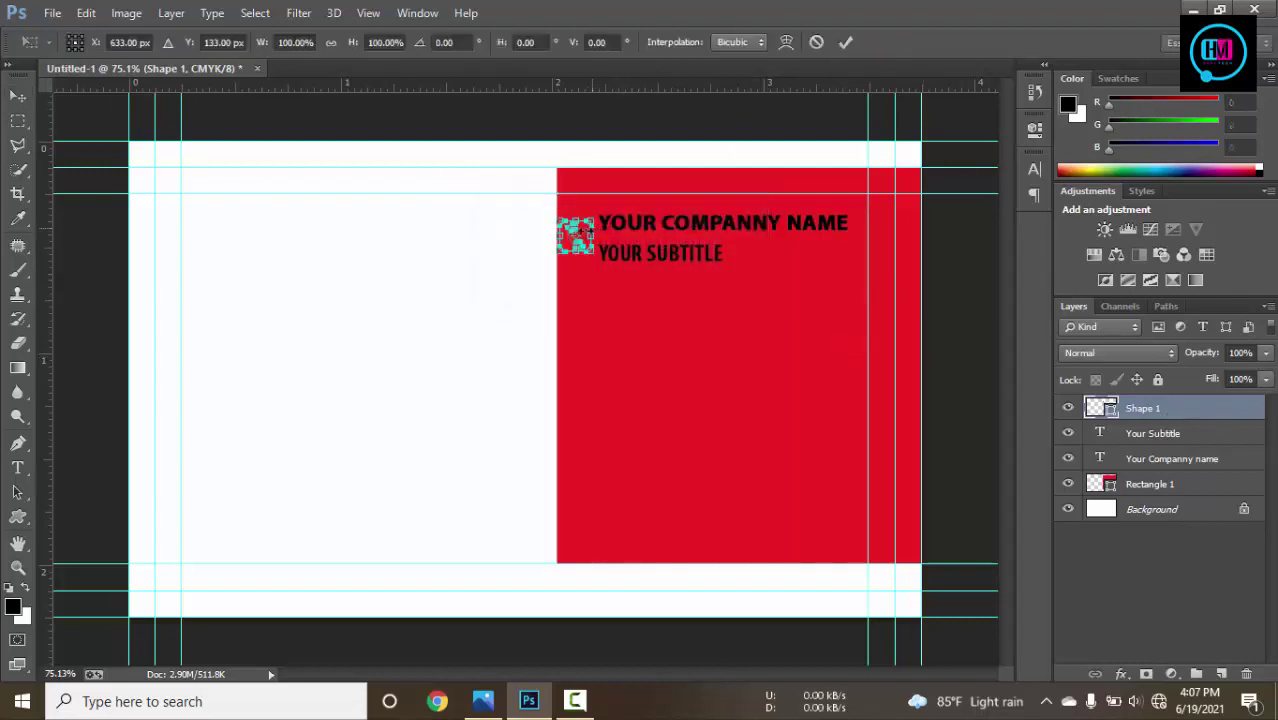
pyautogui.moveTo(576, 235); pyautogui.dragTo(608, 324)
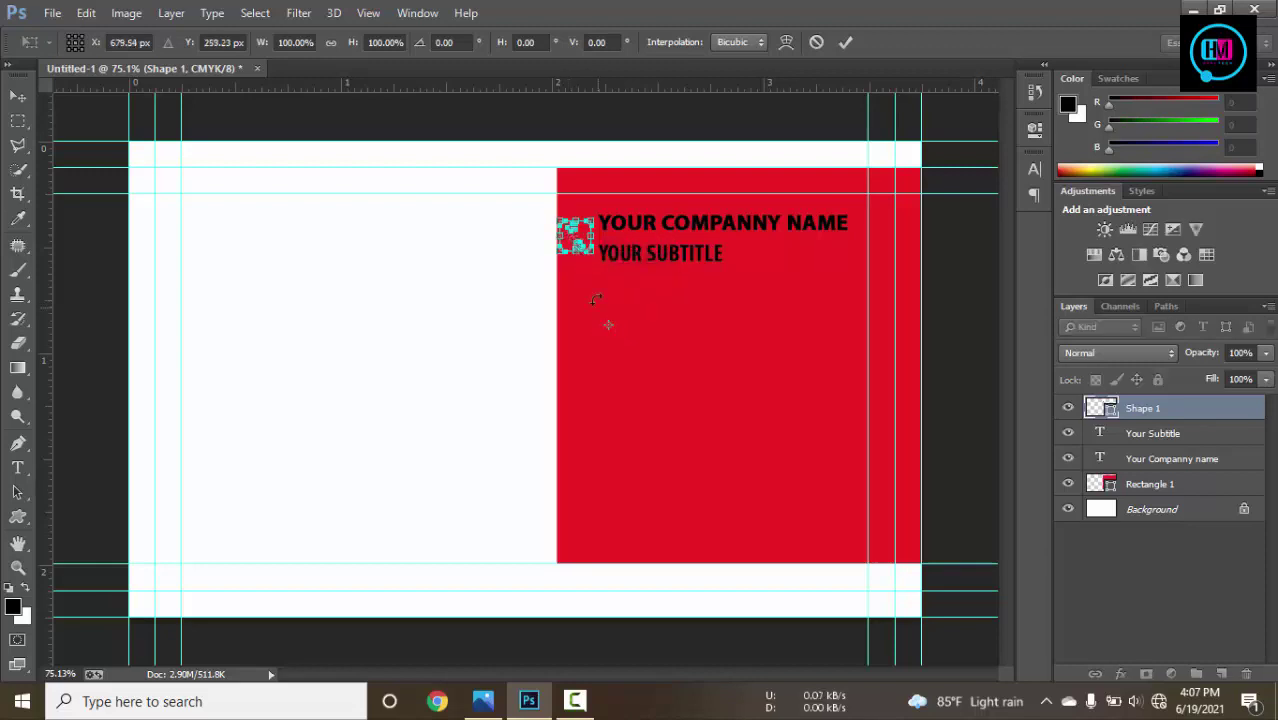
pyautogui.scroll(1, 596, 272)
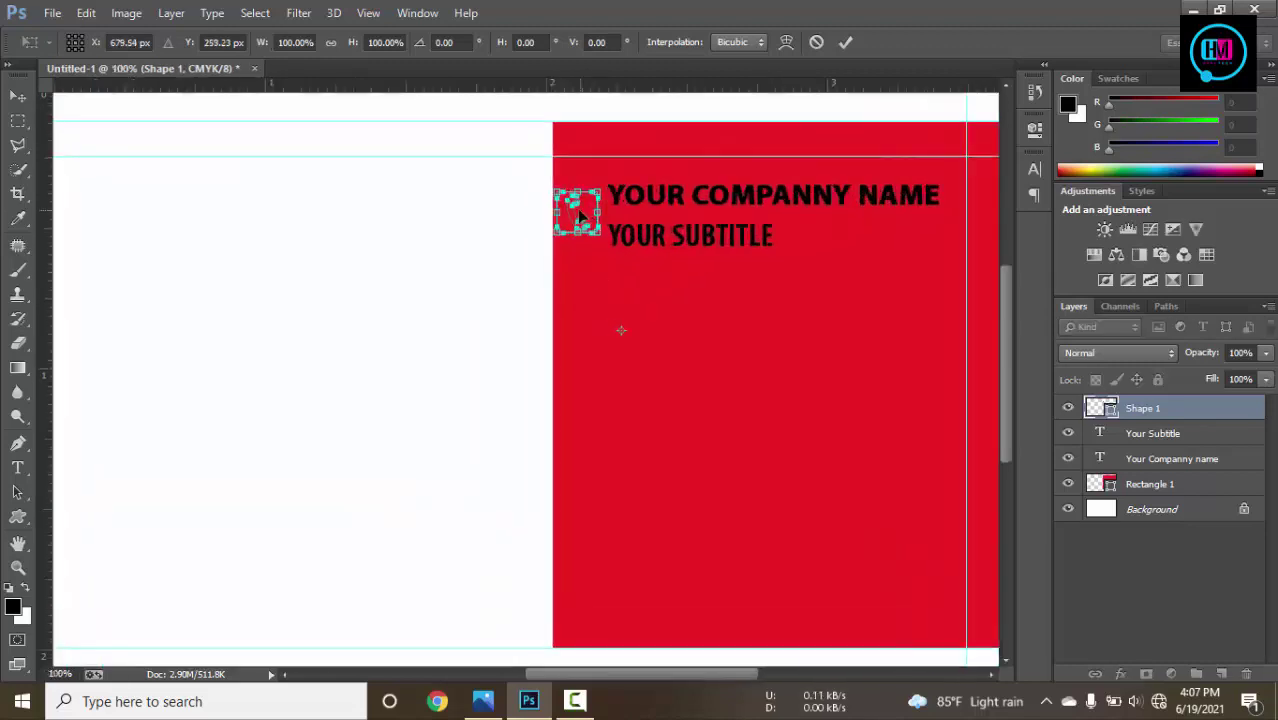
pyautogui.moveTo(580, 216); pyautogui.dragTo(633, 438)
pyautogui.click(845, 42)
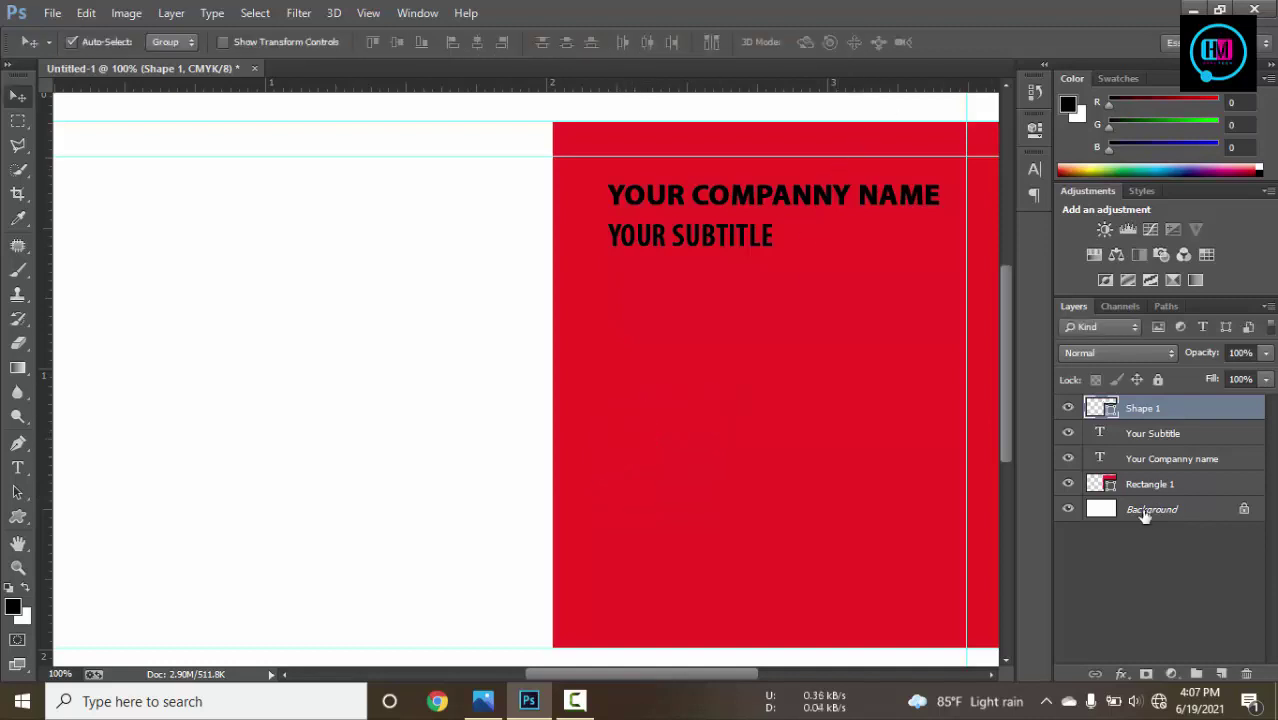
# Change the telephone icon's fill from red to a light pink.
pyautogui.doubleClick(1110, 413)
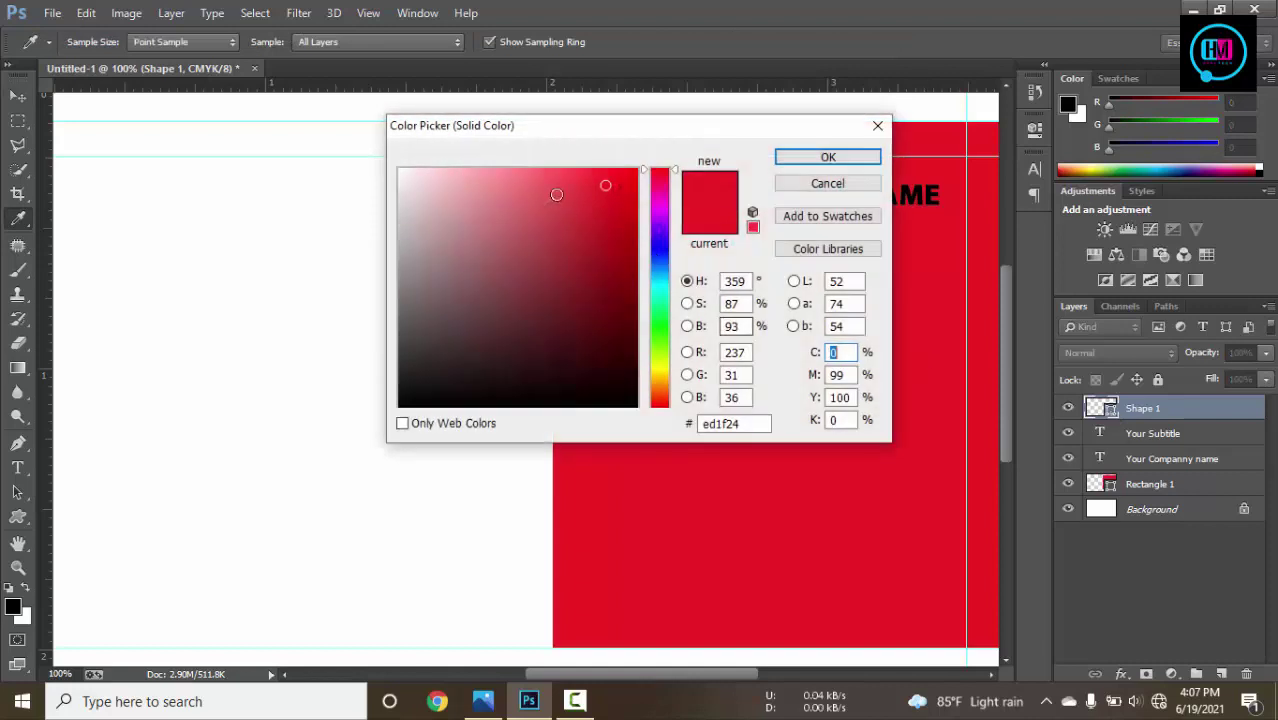
pyautogui.click(463, 170)
pyautogui.click(827, 157)
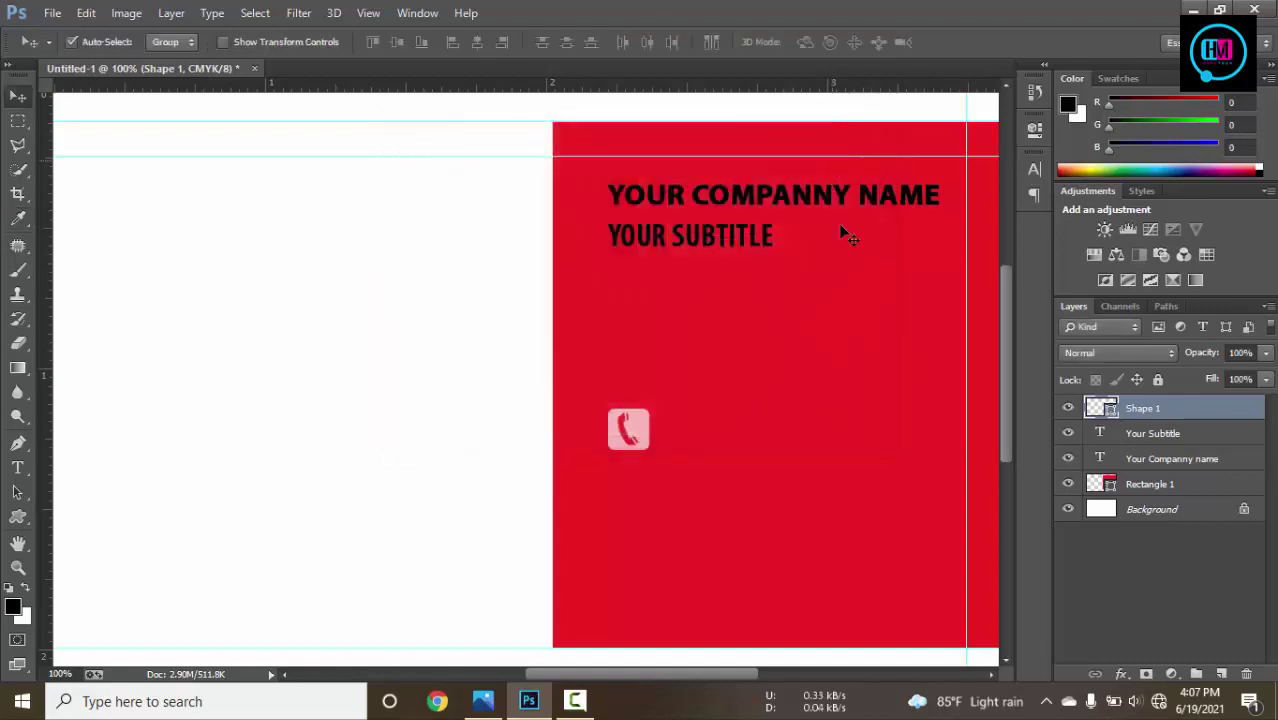
pyautogui.hotkey('ctrl', '-')
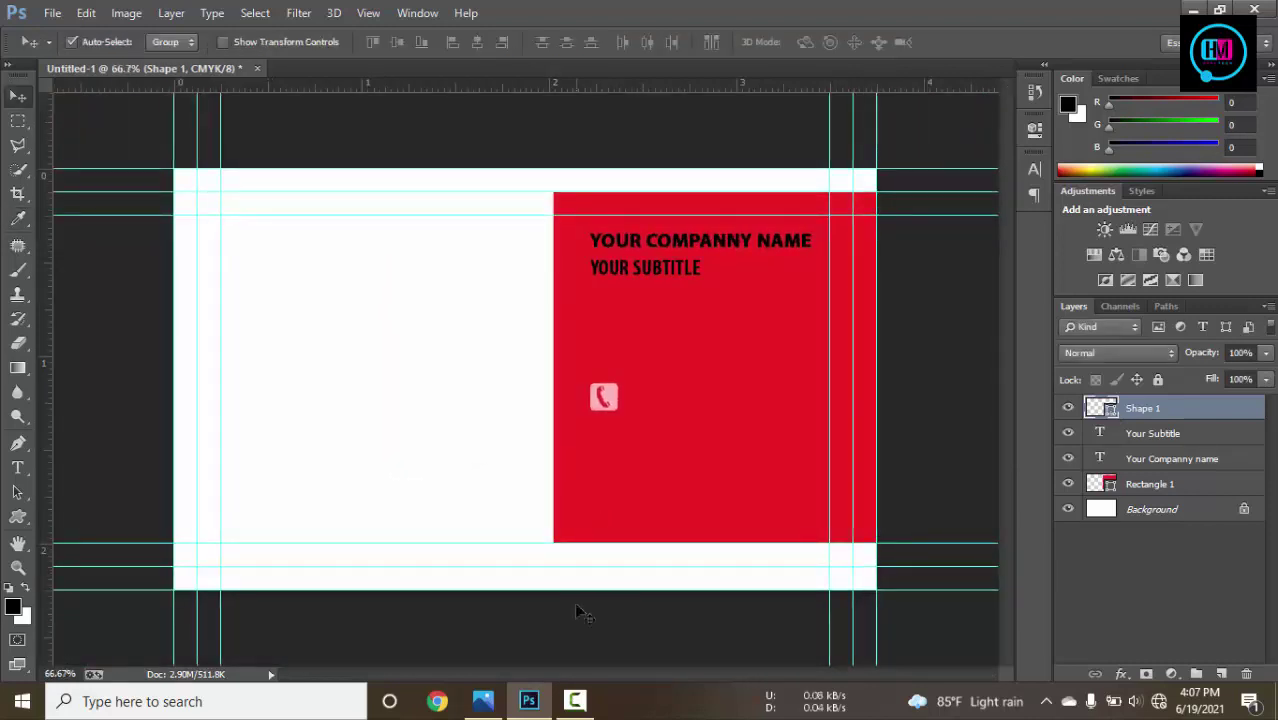
# Recheck the reference photo and choose the globe preset for the Custom Shape tool with no existing shape selected.
pyautogui.click(484, 701)
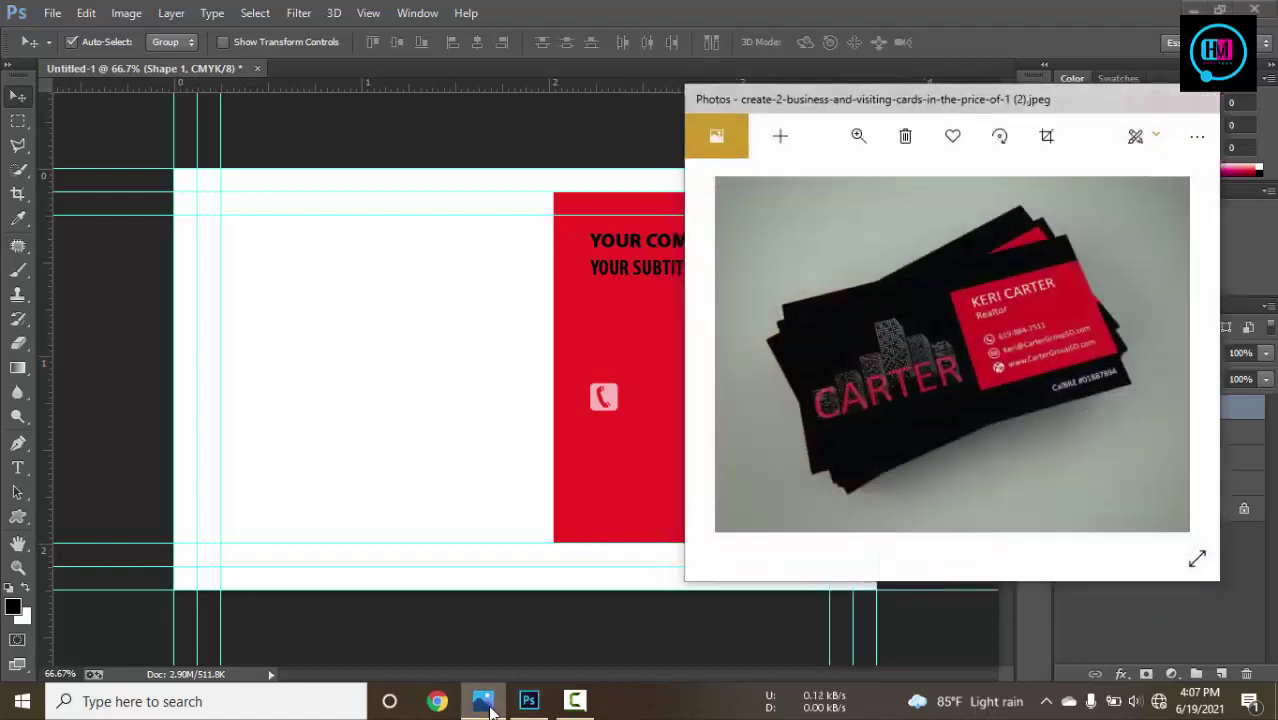
pyautogui.click(484, 701)
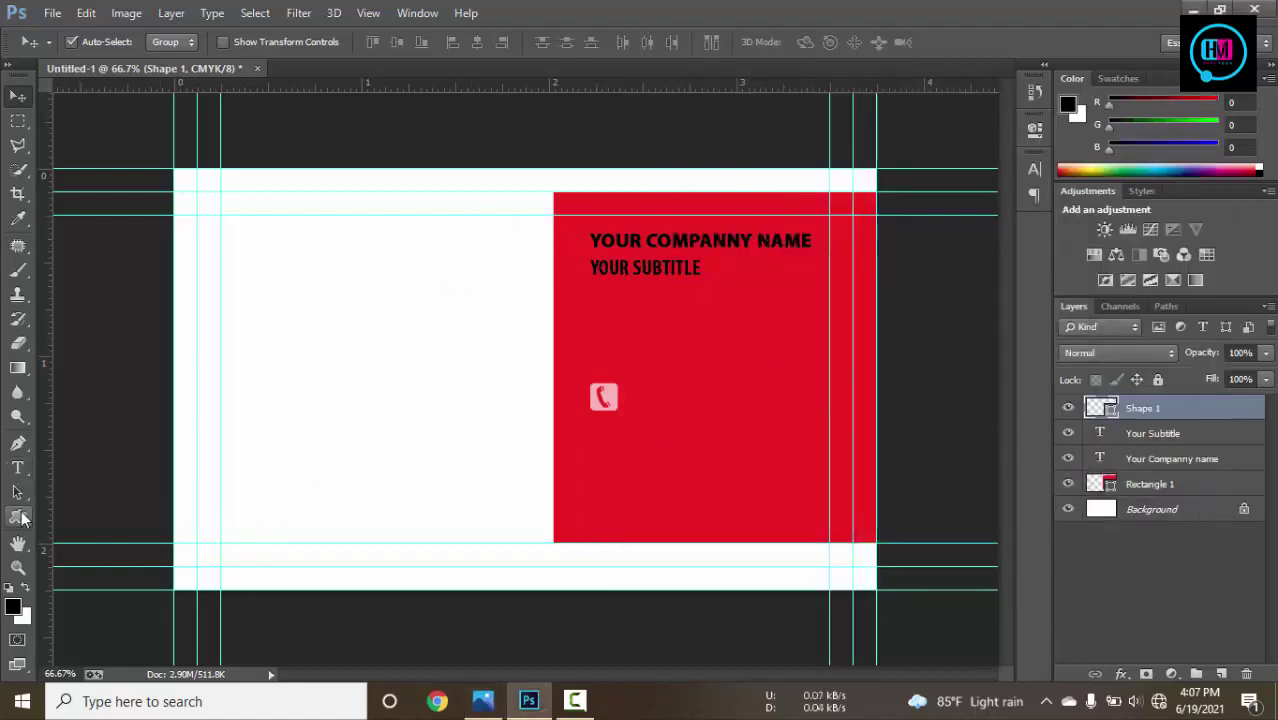
pyautogui.click(19, 516)
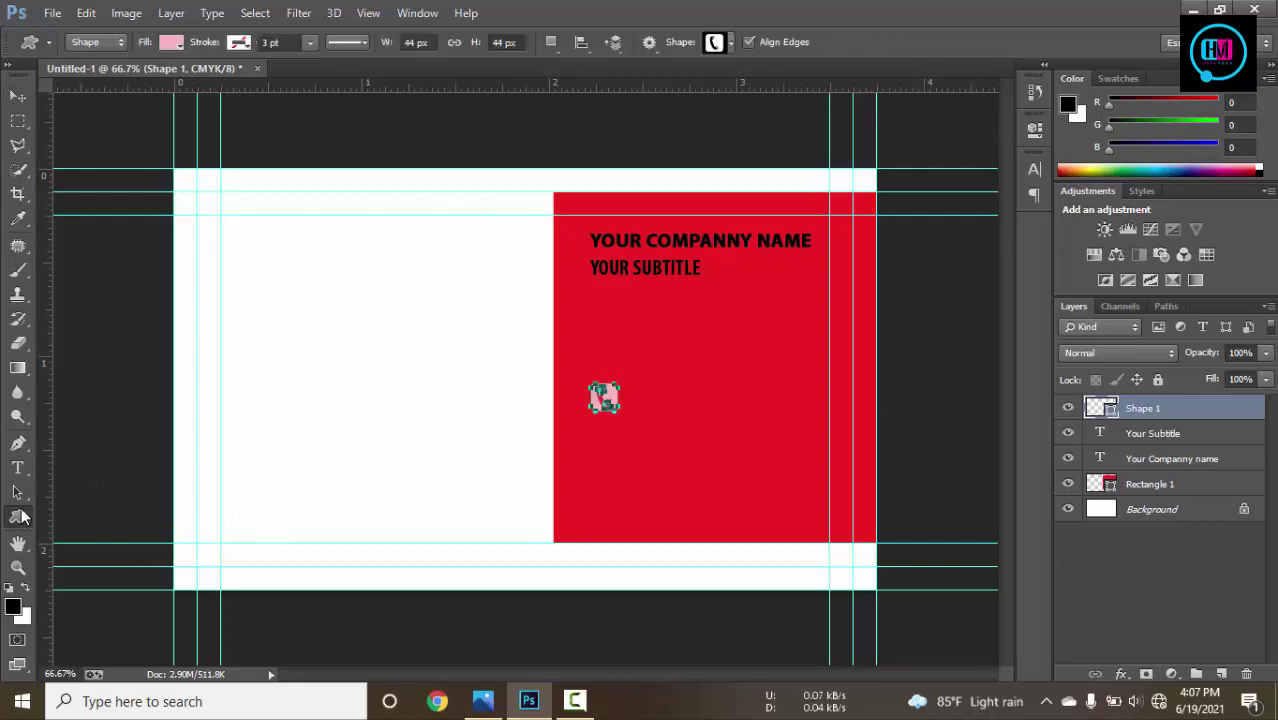
pyautogui.click(17, 95)
pyautogui.click(422, 157)
pyautogui.click(18, 516)
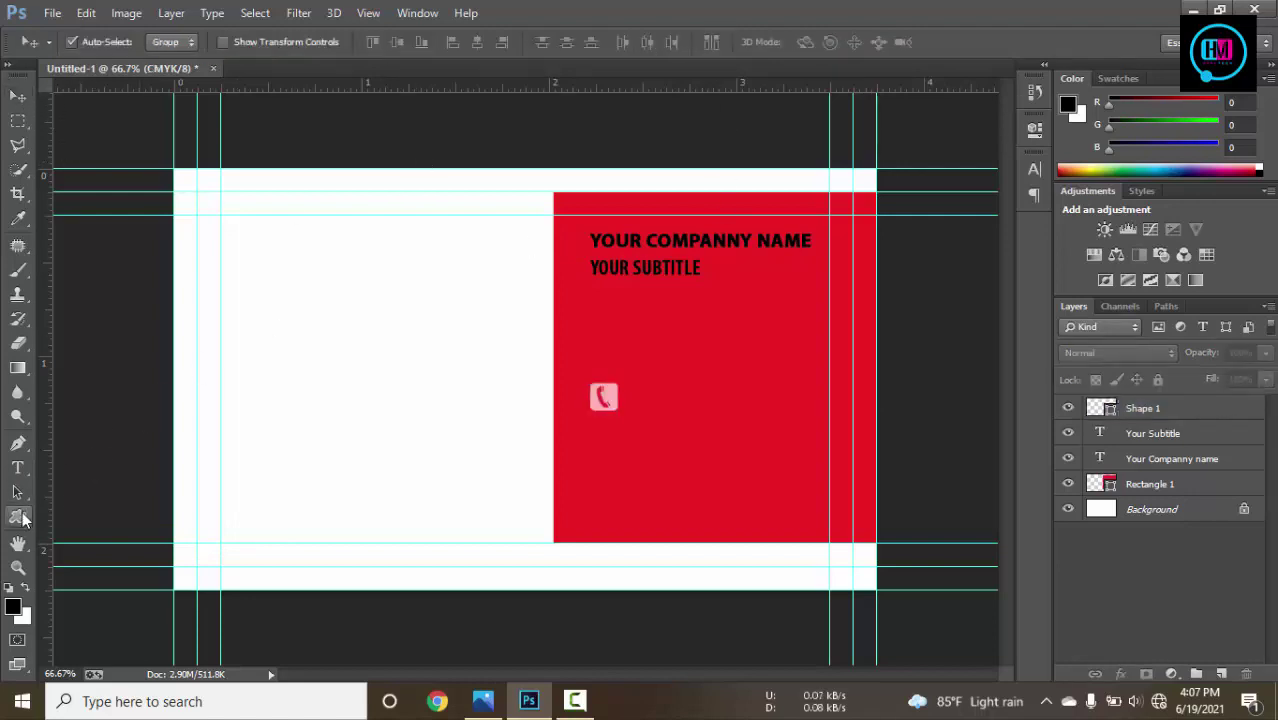
pyautogui.click(731, 43)
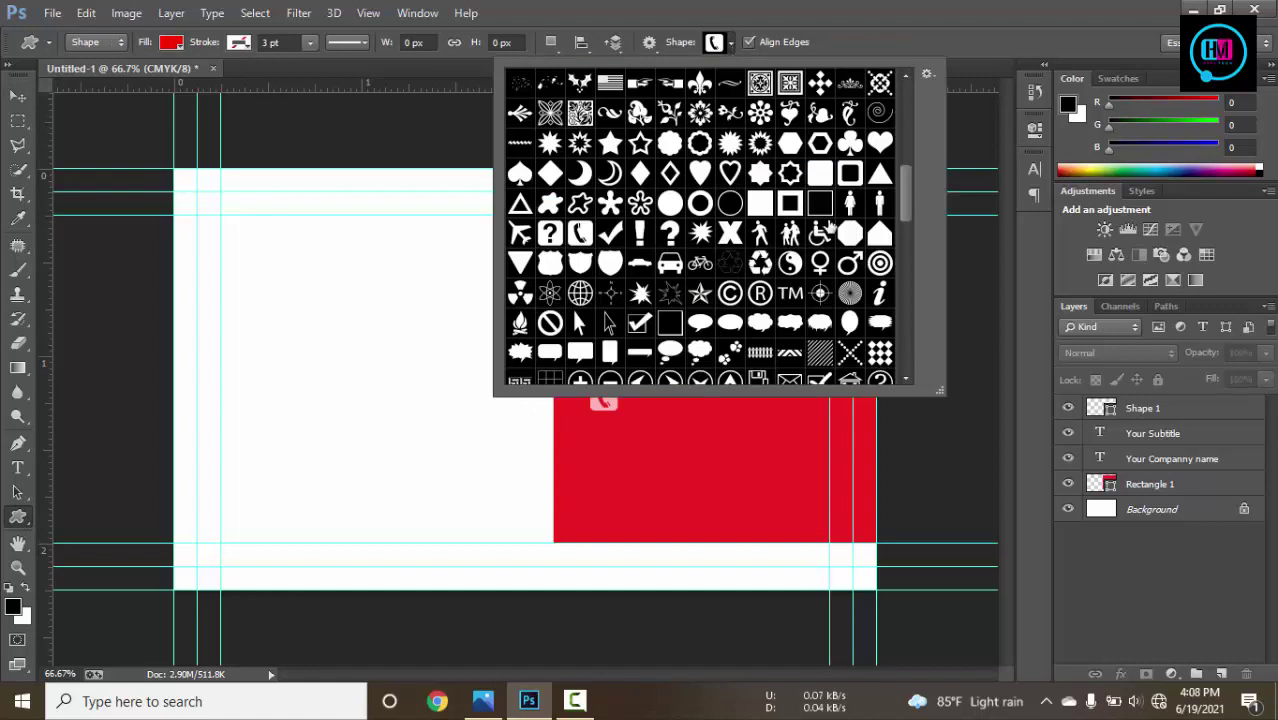
pyautogui.scroll(-3, 827, 228)
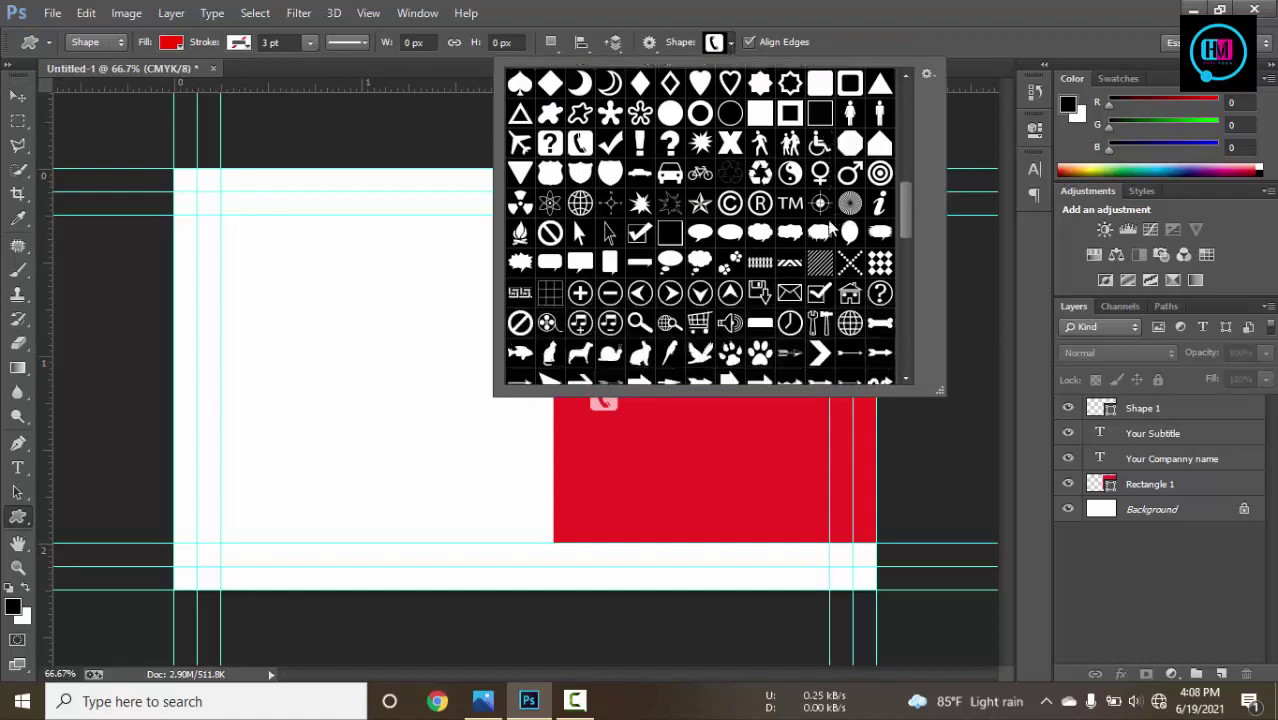
pyautogui.click(848, 328)
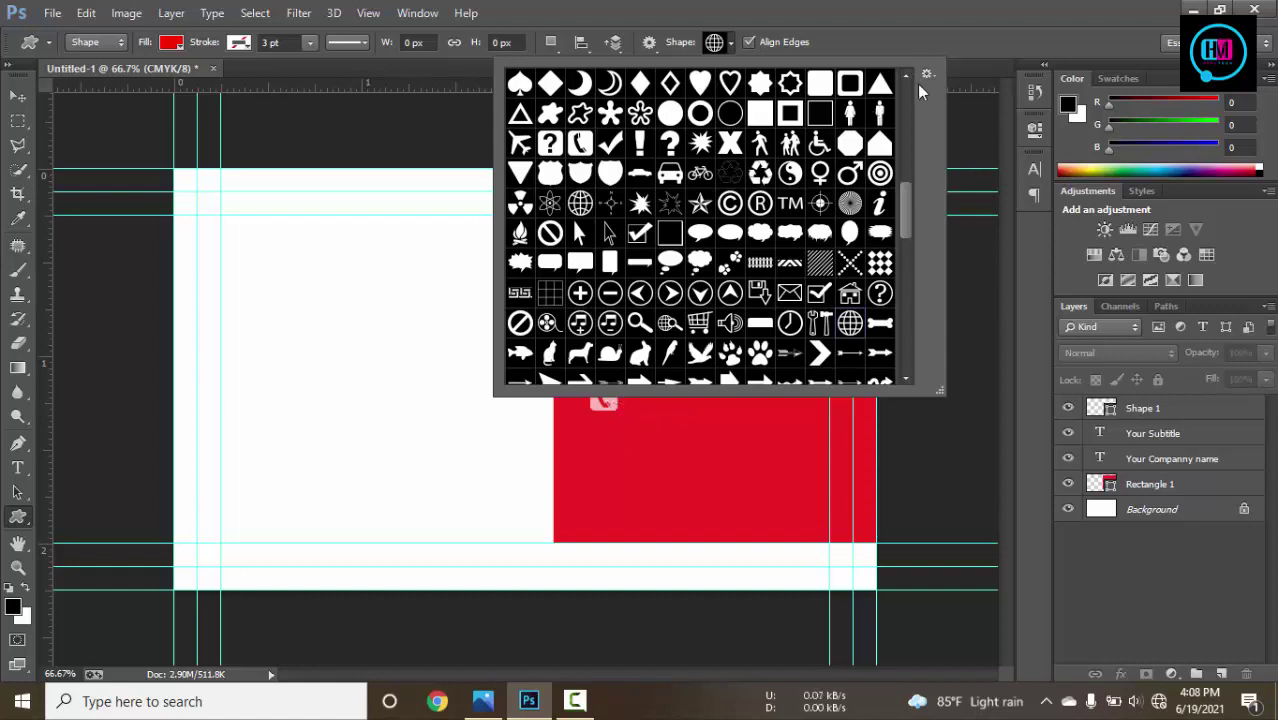
# Draw the globe custom shape about 51 px square, centred over the telephone icon.
pyautogui.click(378, 245)
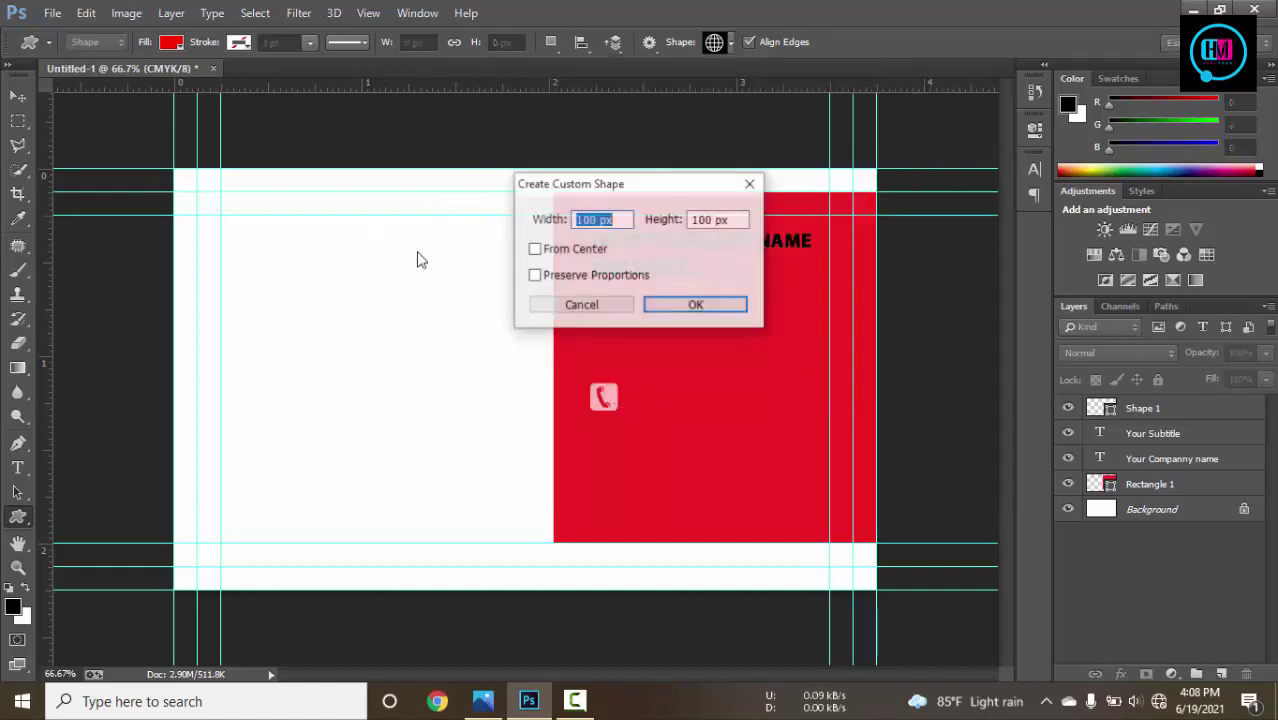
pyautogui.click(579, 296)
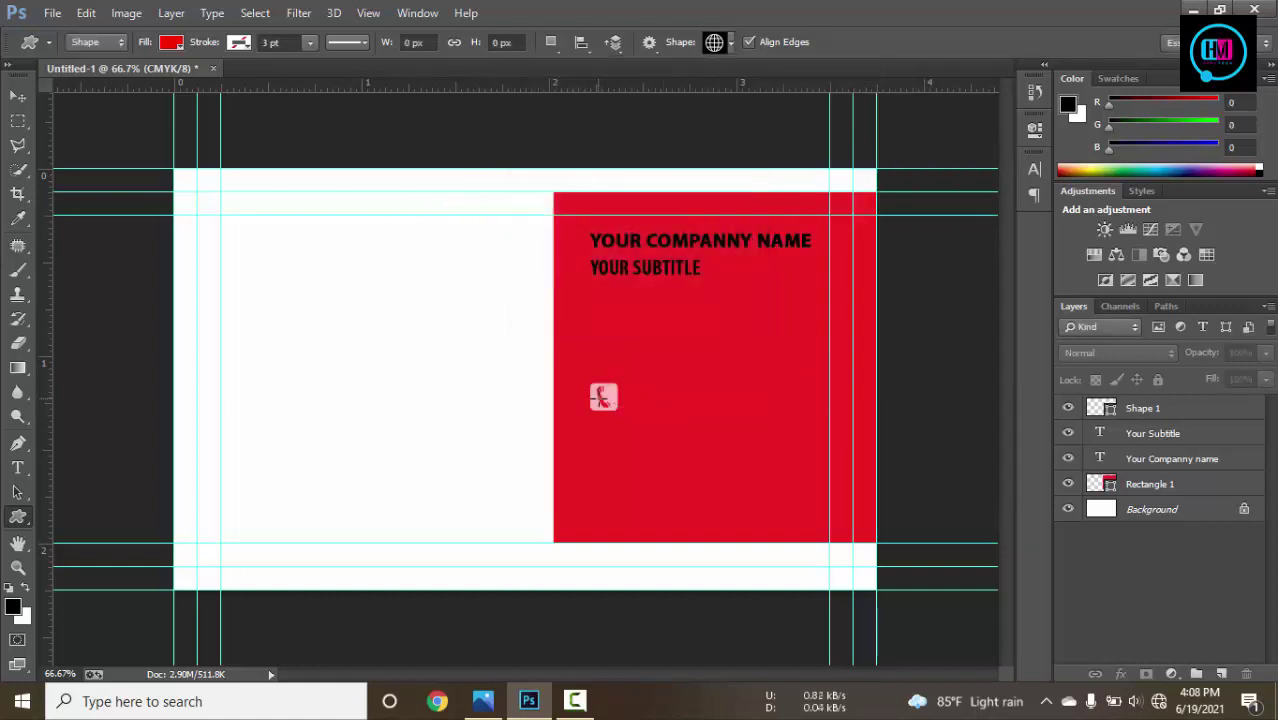
pyautogui.moveTo(605, 397); pyautogui.dragTo(619, 407)
pyautogui.click(18, 96)
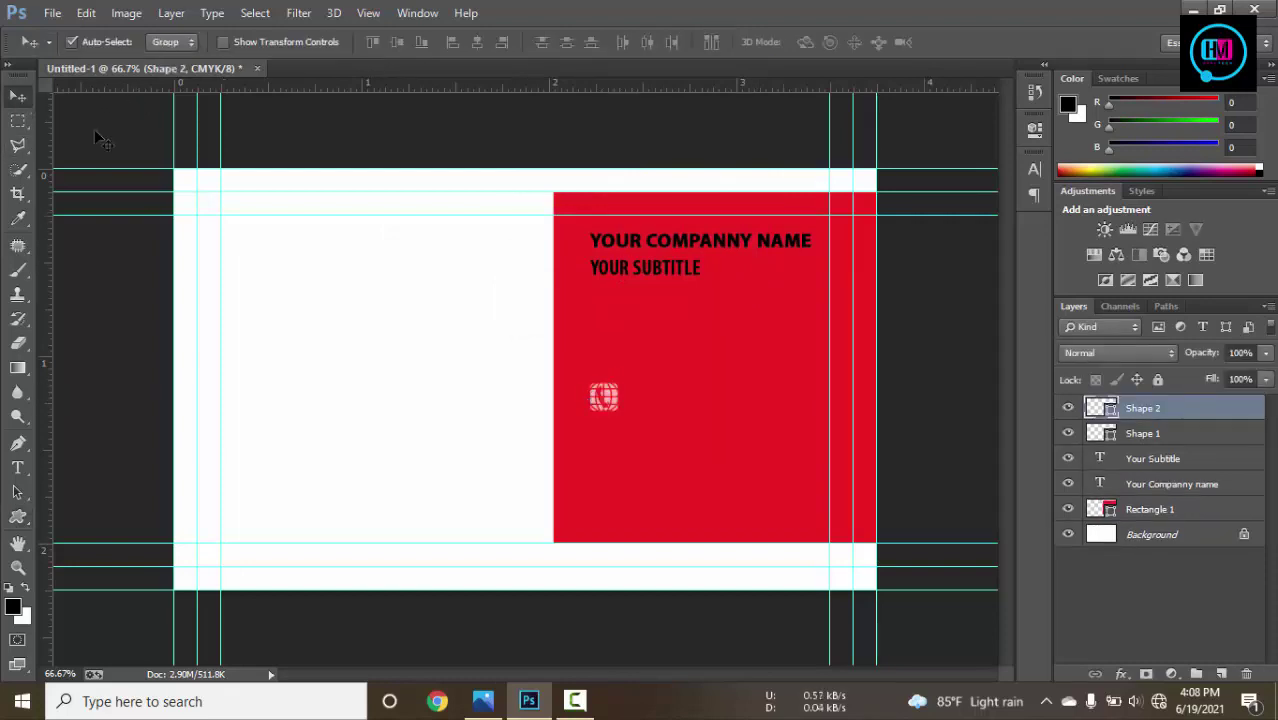
# Move the globe icon straight down so it sits directly below the telephone icon with a small gap.
pyautogui.hotkey('ctrl', 't')
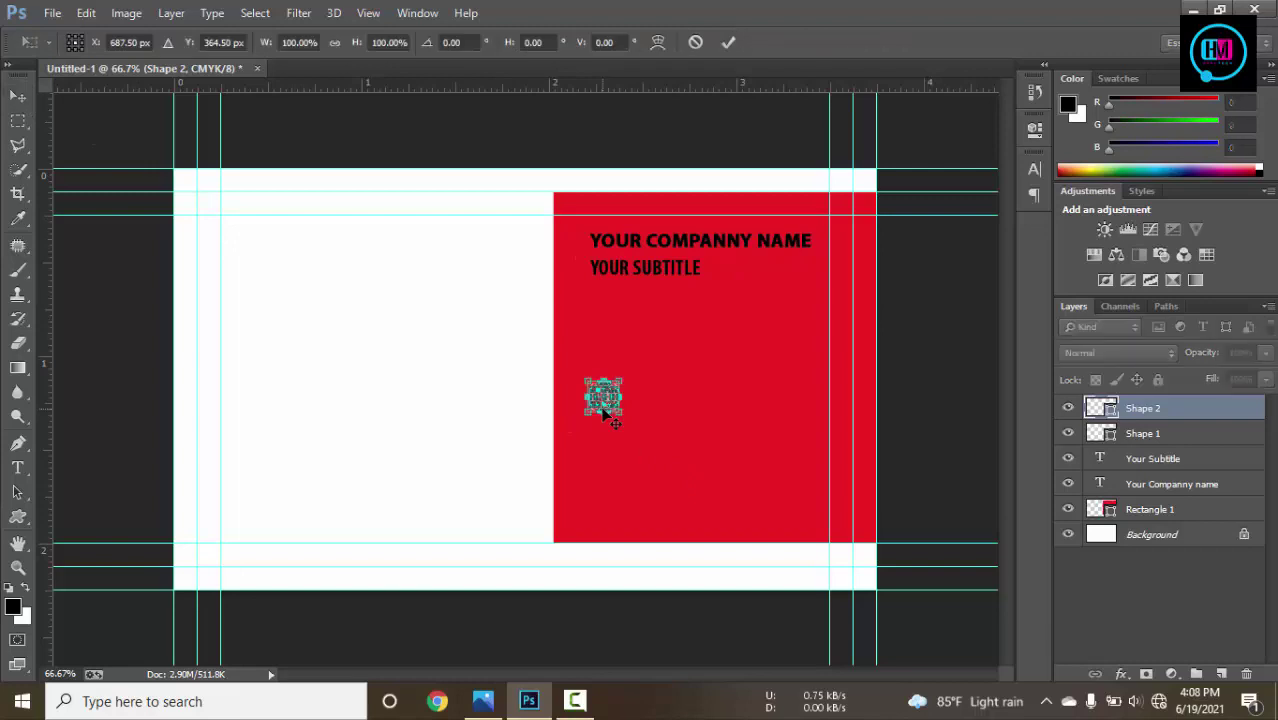
pyautogui.hotkey('shift', 'Down')
pyautogui.hotkey('shift', 'Down')
pyautogui.hotkey('shift', 'Down')
pyautogui.hotkey('shift', 'Down')
pyautogui.hotkey('shift', 'Down')
pyautogui.hotkey('shift', 'Down')
pyautogui.hotkey('shift', 'Down')
pyautogui.press('Down')
pyautogui.press('Down')
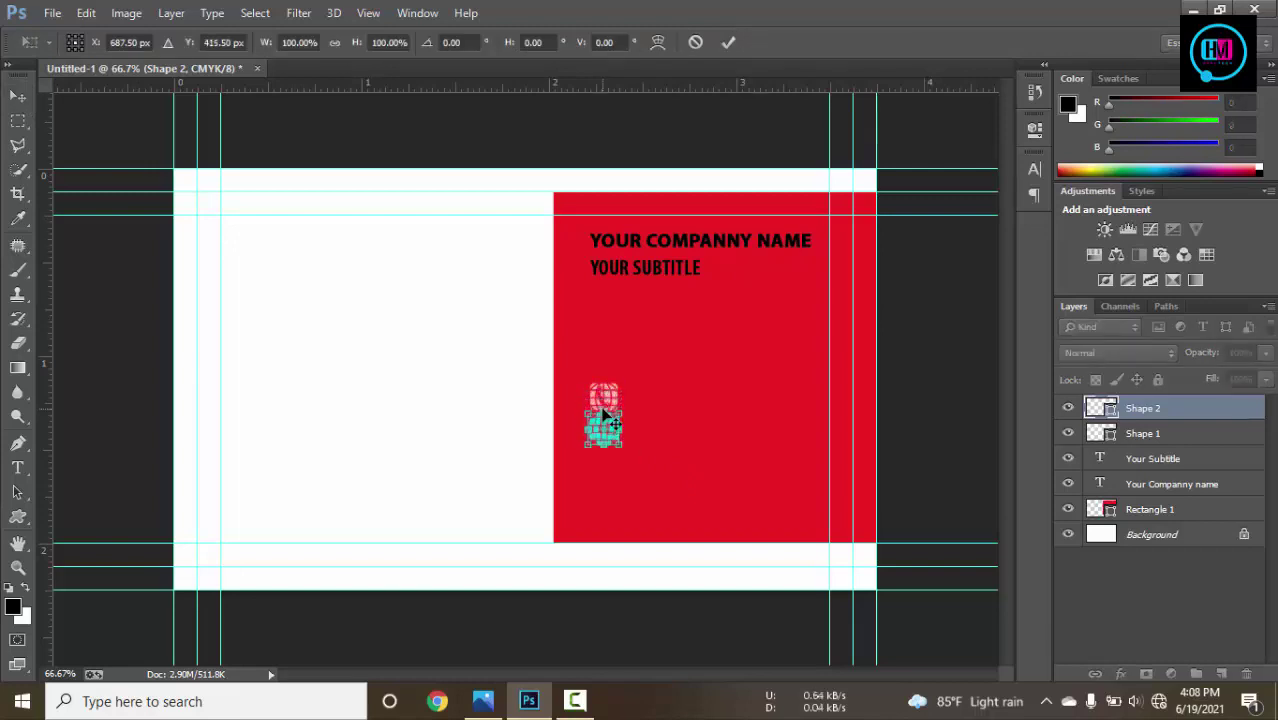
pyautogui.click(735, 48)
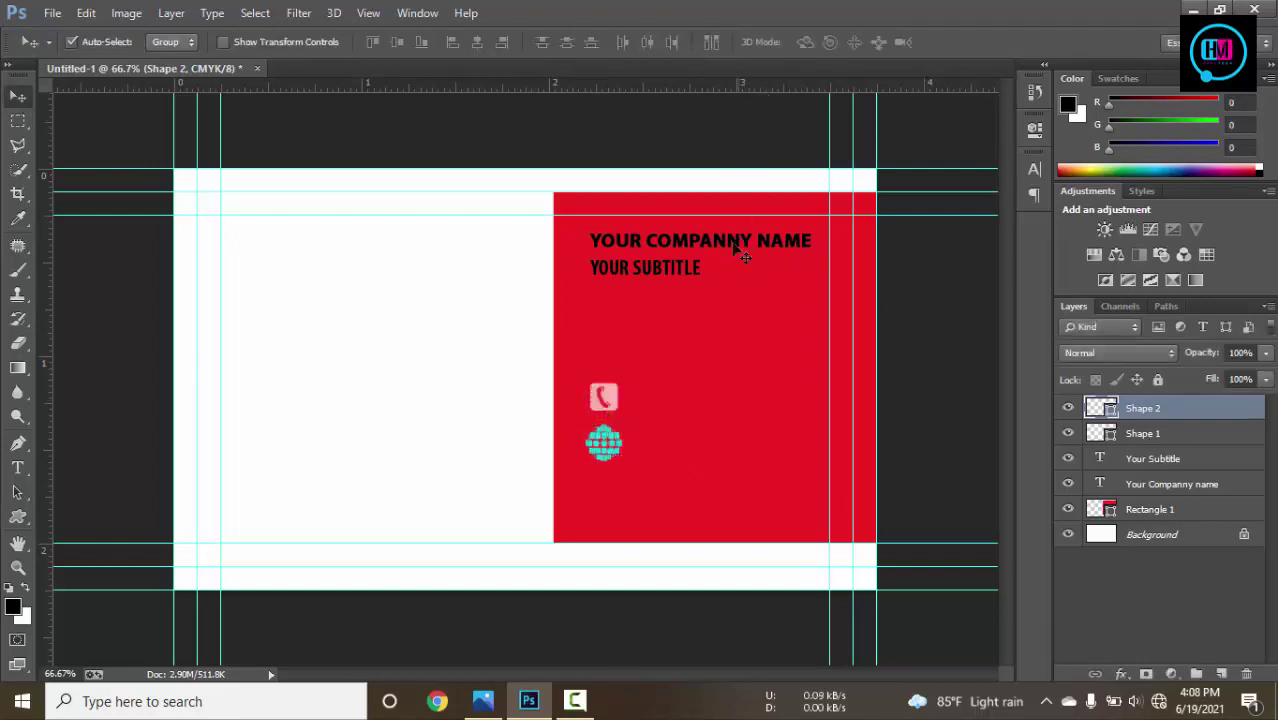
# Recolour the globe icon with the light pink sampled from the telephone icon.
pyautogui.click(720, 376)
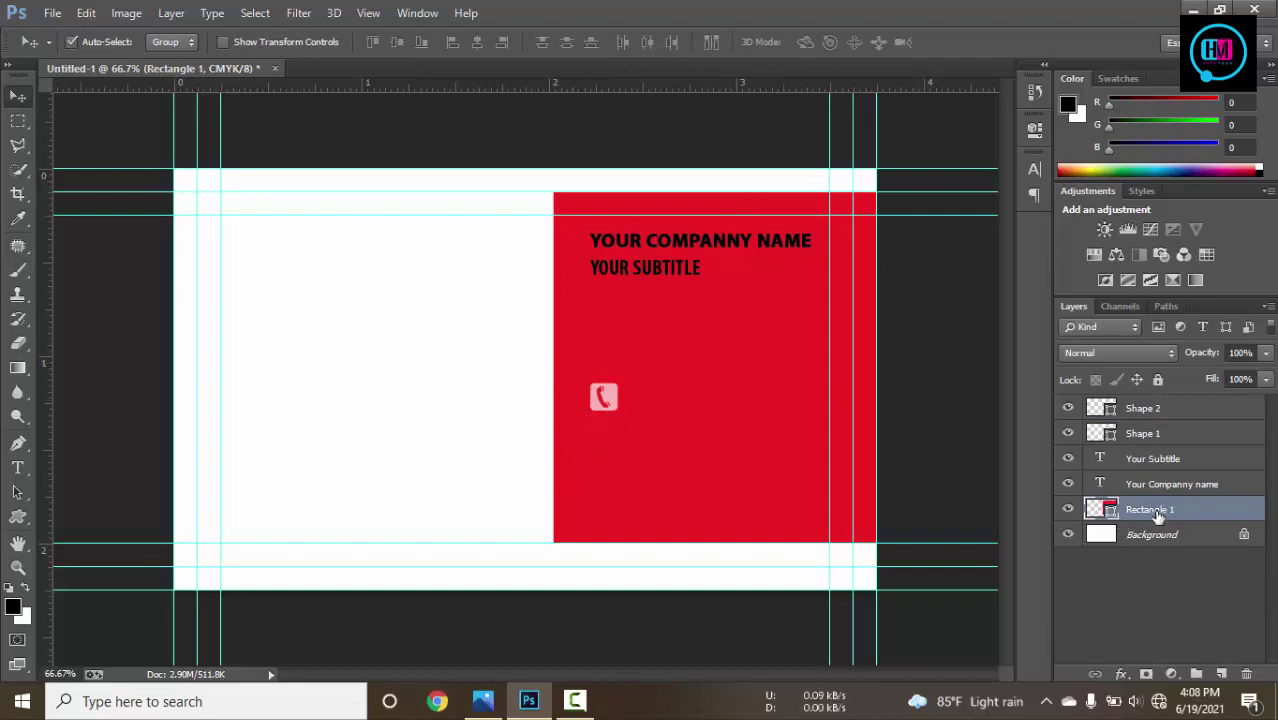
pyautogui.doubleClick(1106, 412)
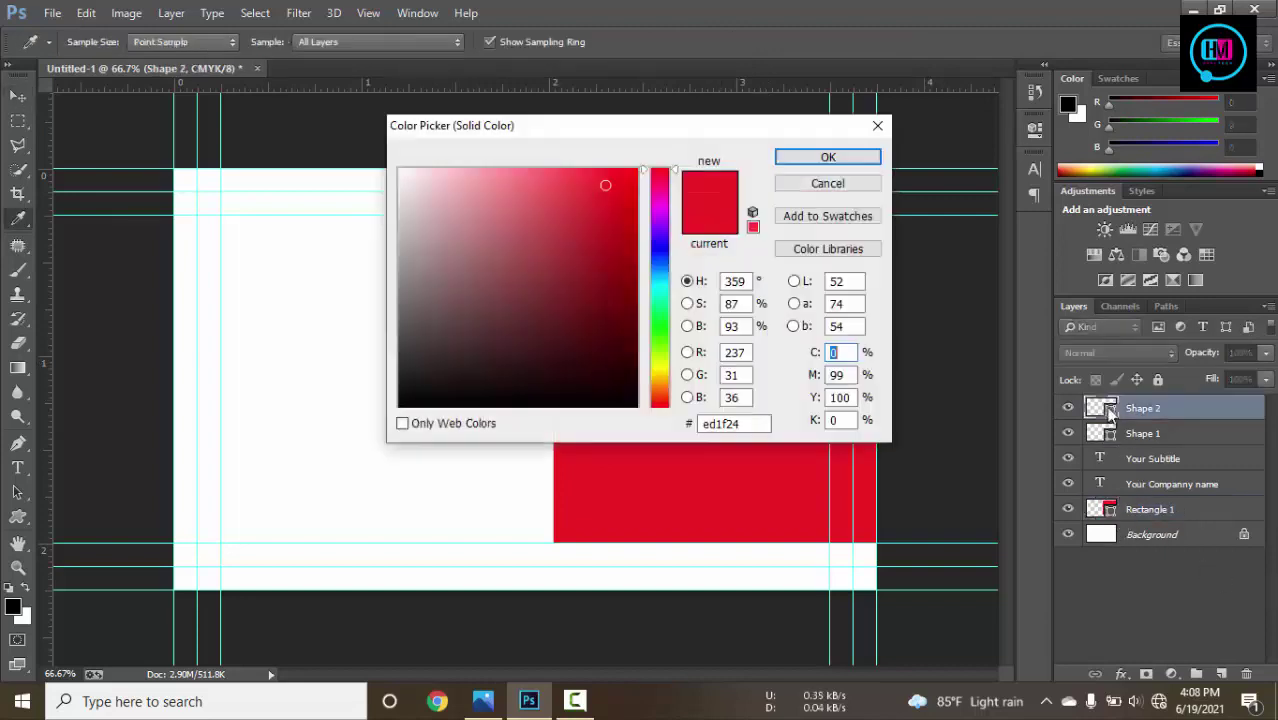
pyautogui.moveTo(690, 134); pyautogui.dragTo(1066, 142)
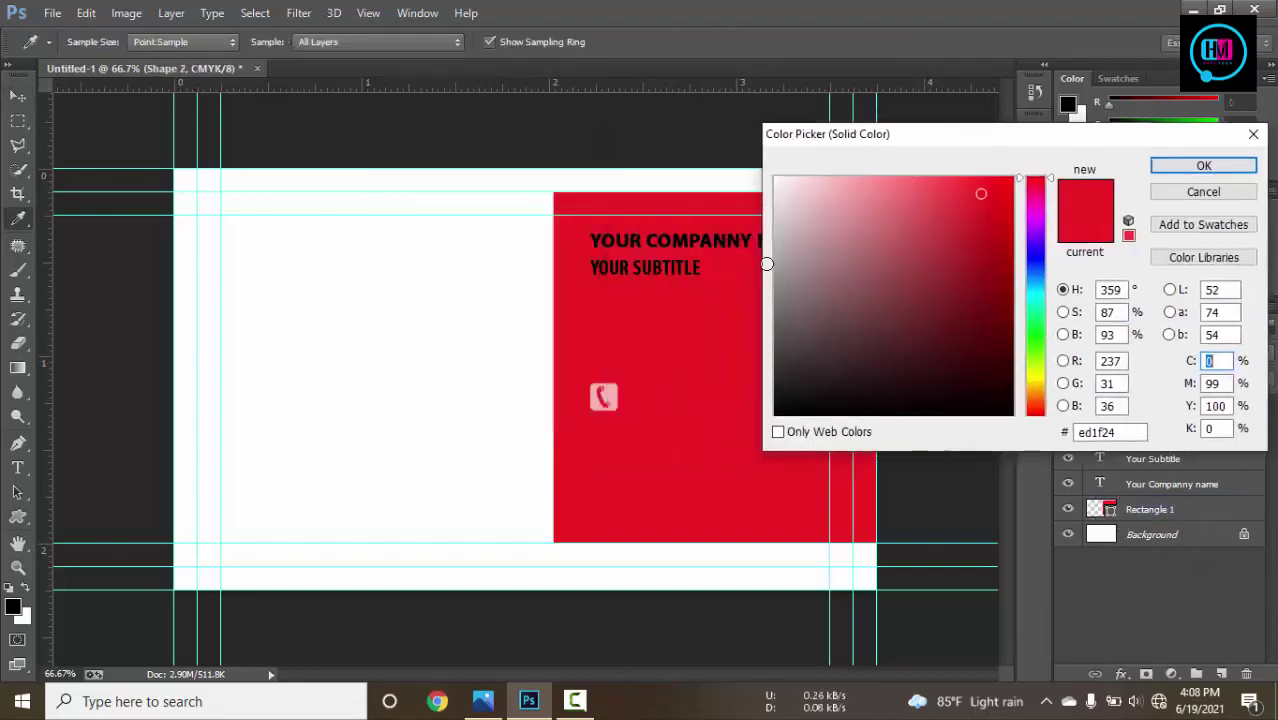
pyautogui.click(612, 391)
pyautogui.click(1247, 163)
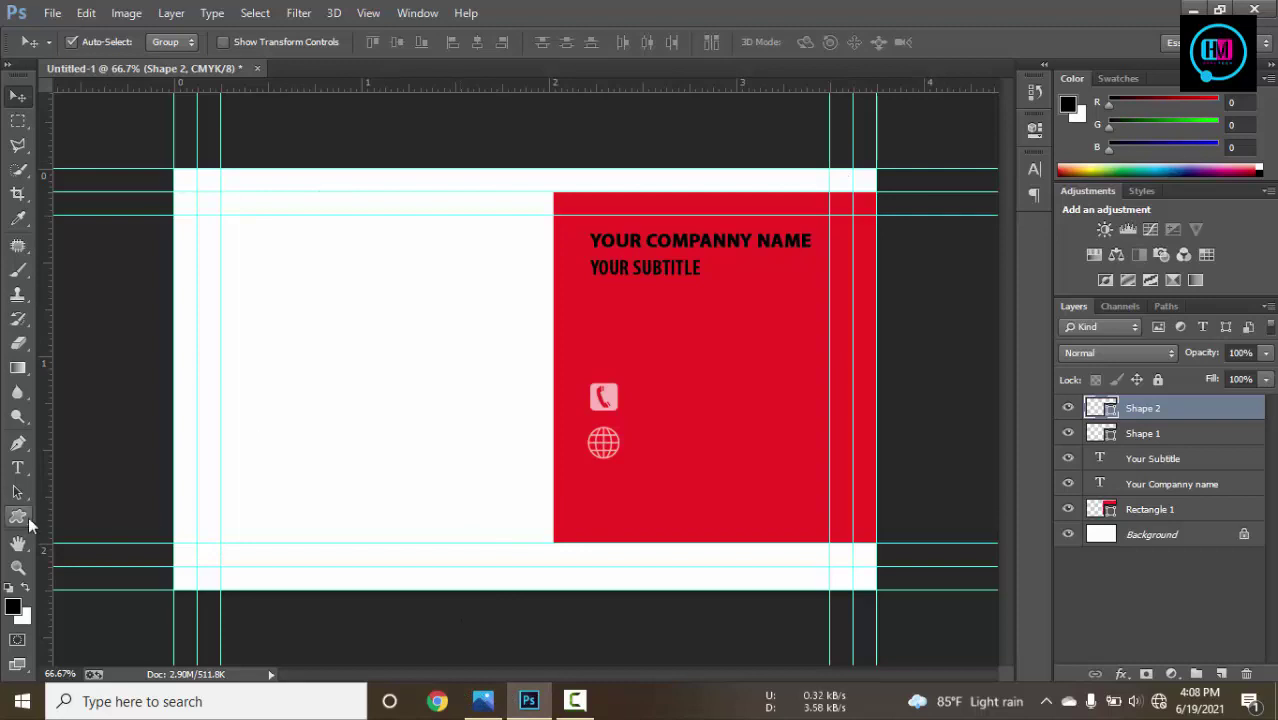
# Draw an outlined envelope custom shape about 48 by 35 px over the telephone icon.
pyautogui.click(20, 517)
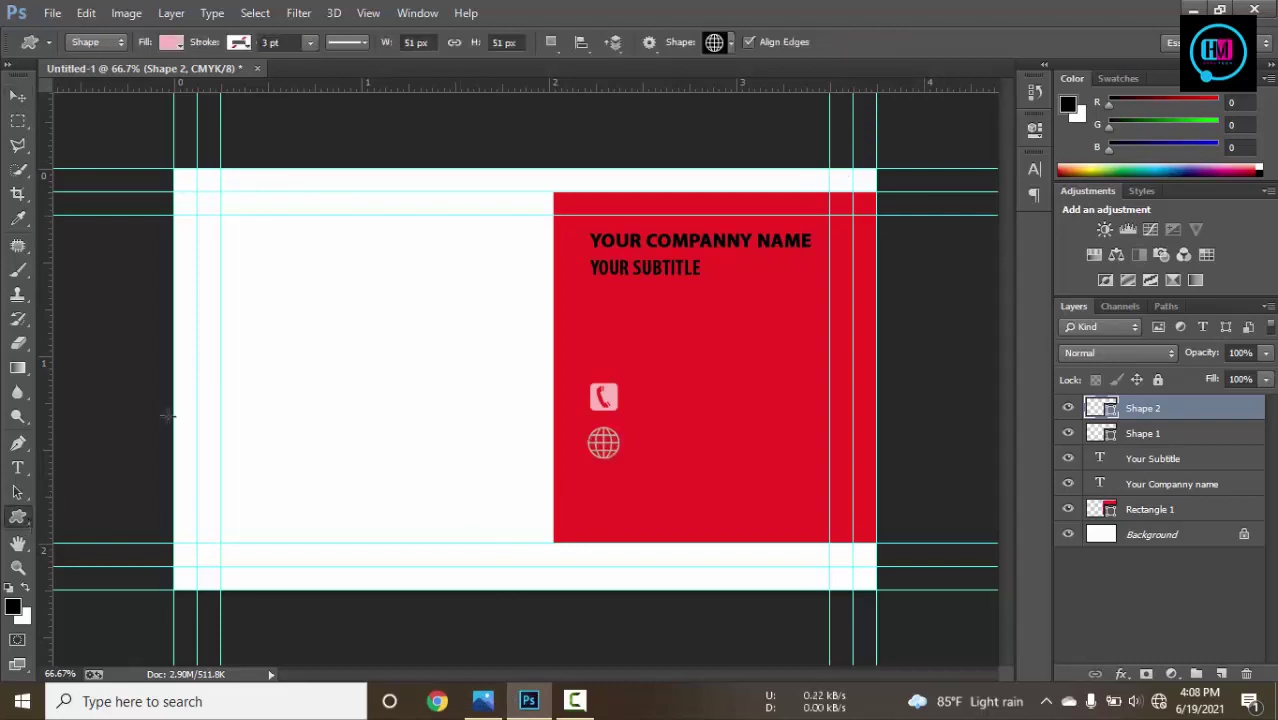
pyautogui.click(731, 43)
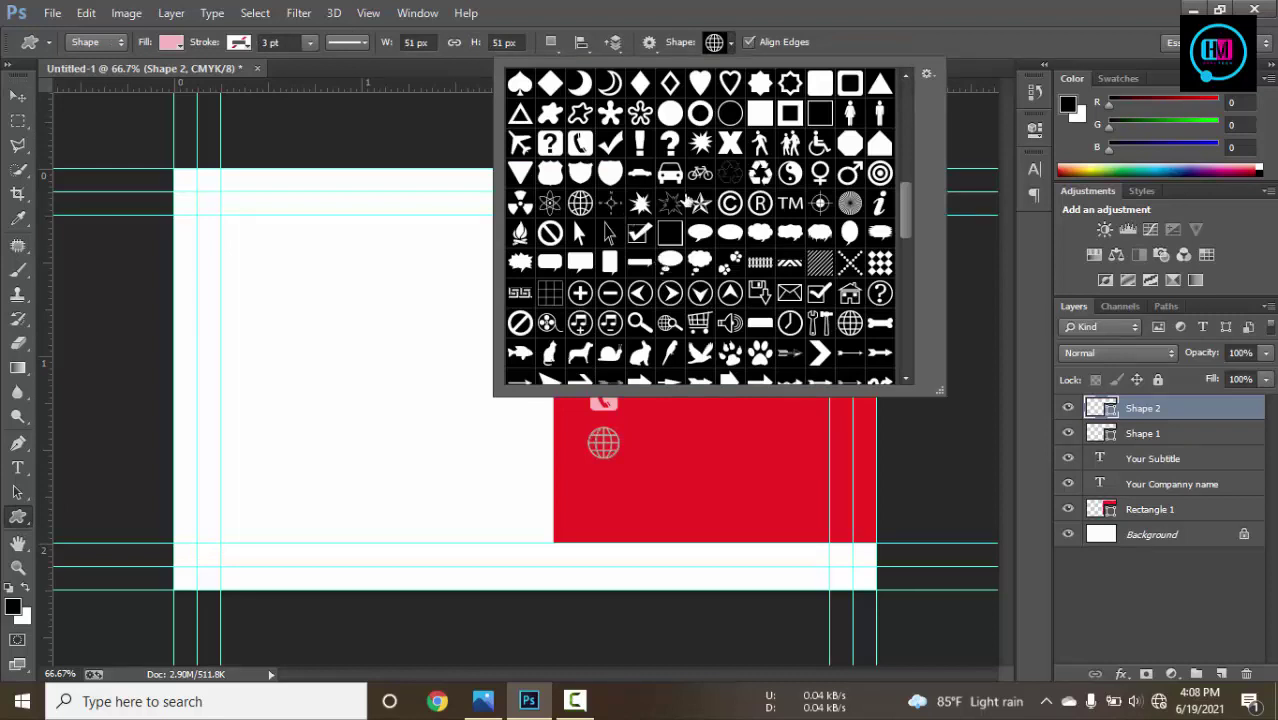
pyautogui.scroll(5, 685, 200)
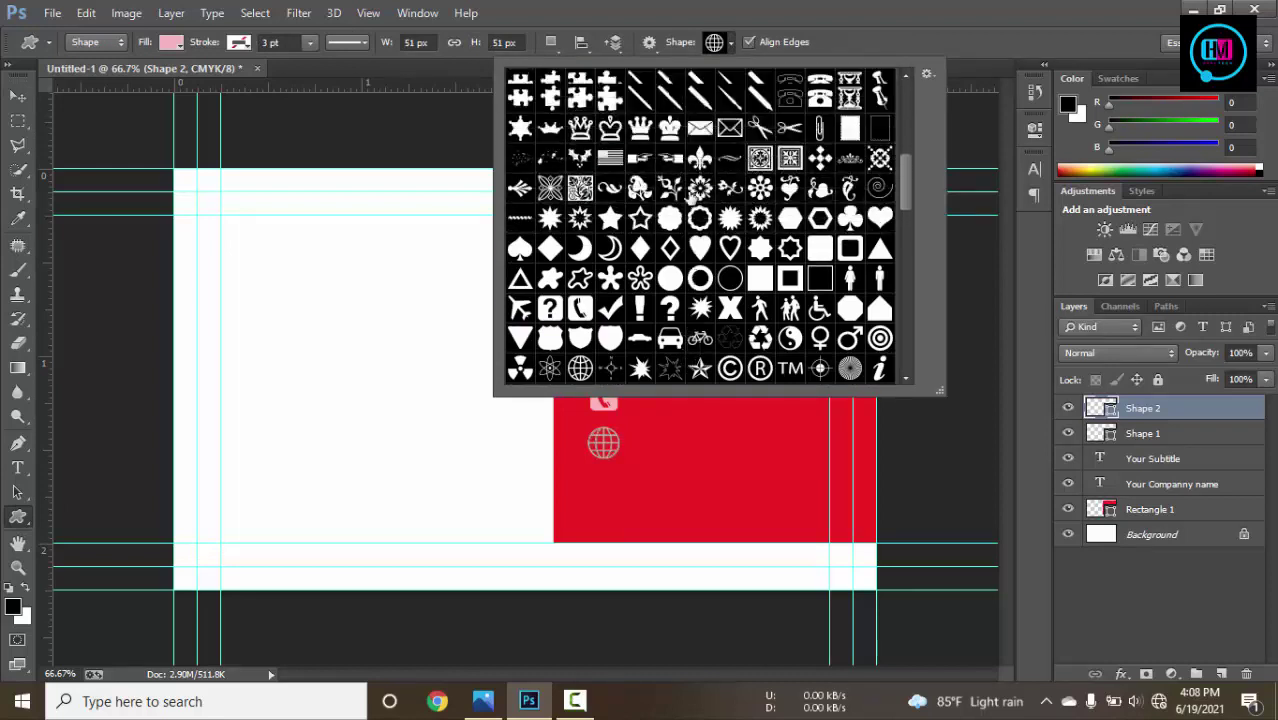
pyautogui.scroll(10, 690, 200)
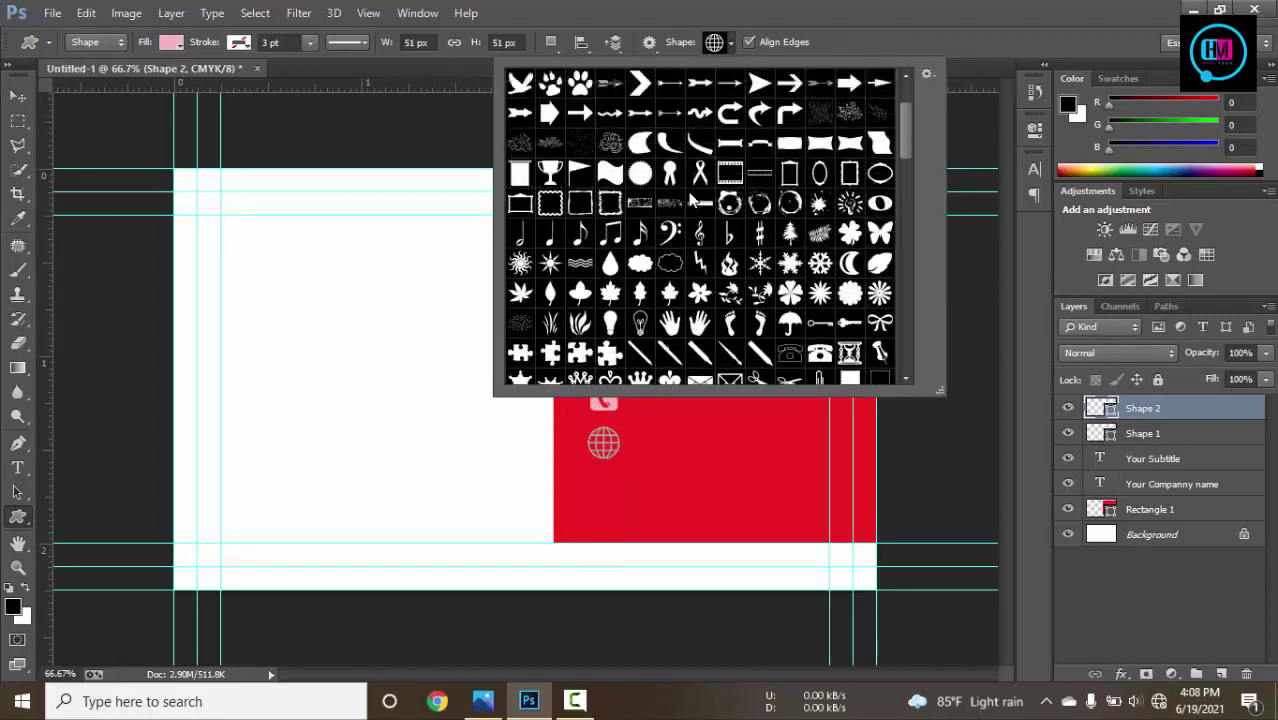
pyautogui.scroll(5, 690, 200)
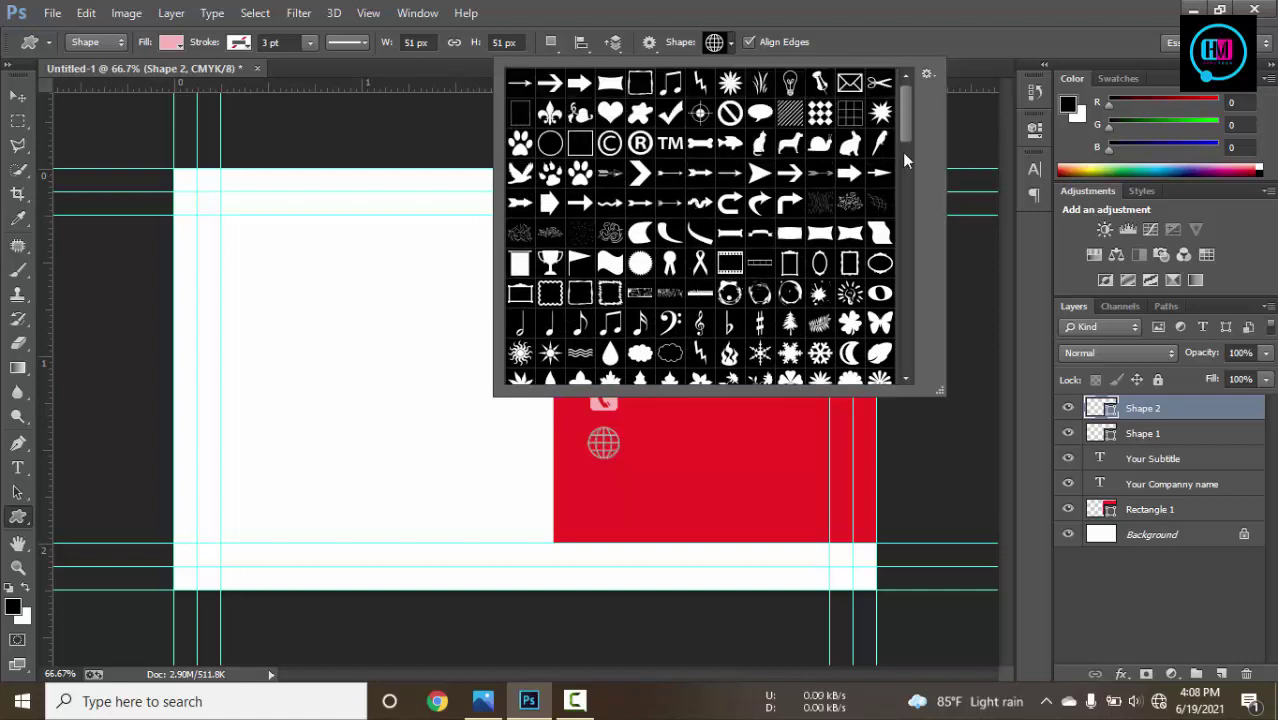
pyautogui.scroll(-4, 688, 200)
pyautogui.scroll(-9, 628, 258)
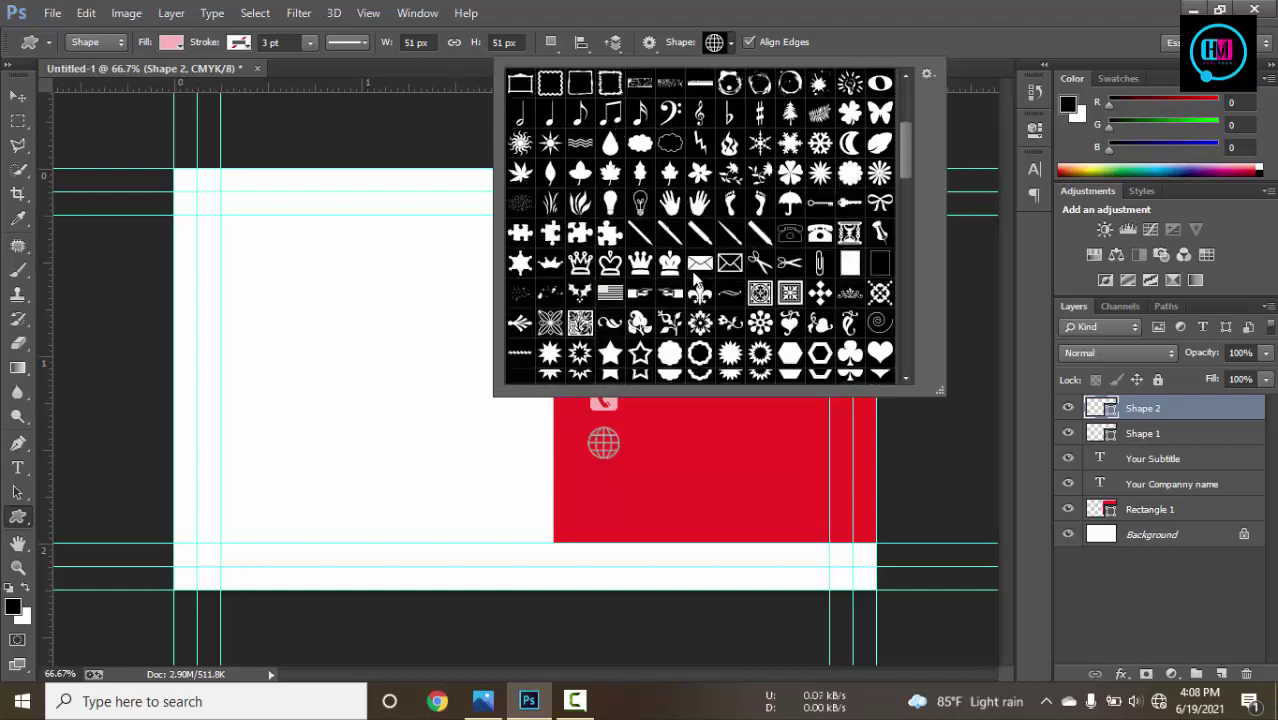
pyautogui.scroll(-6, 698, 280)
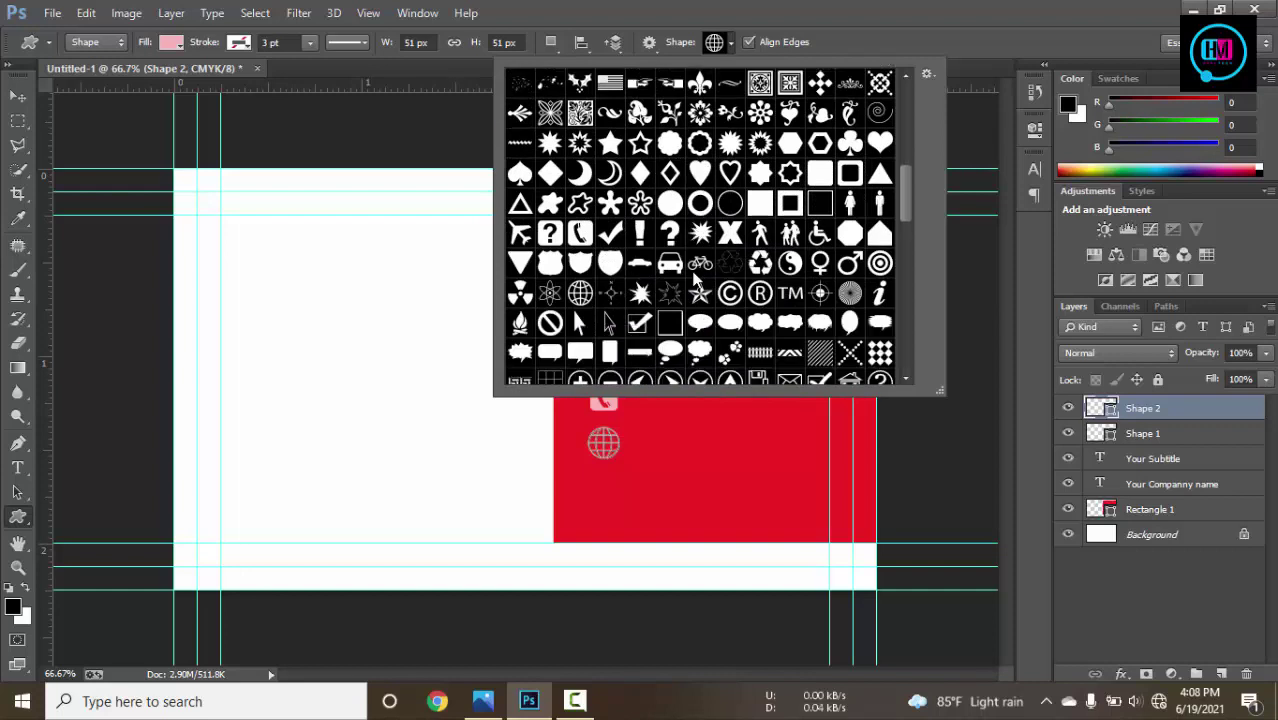
pyautogui.scroll(-5, 698, 280)
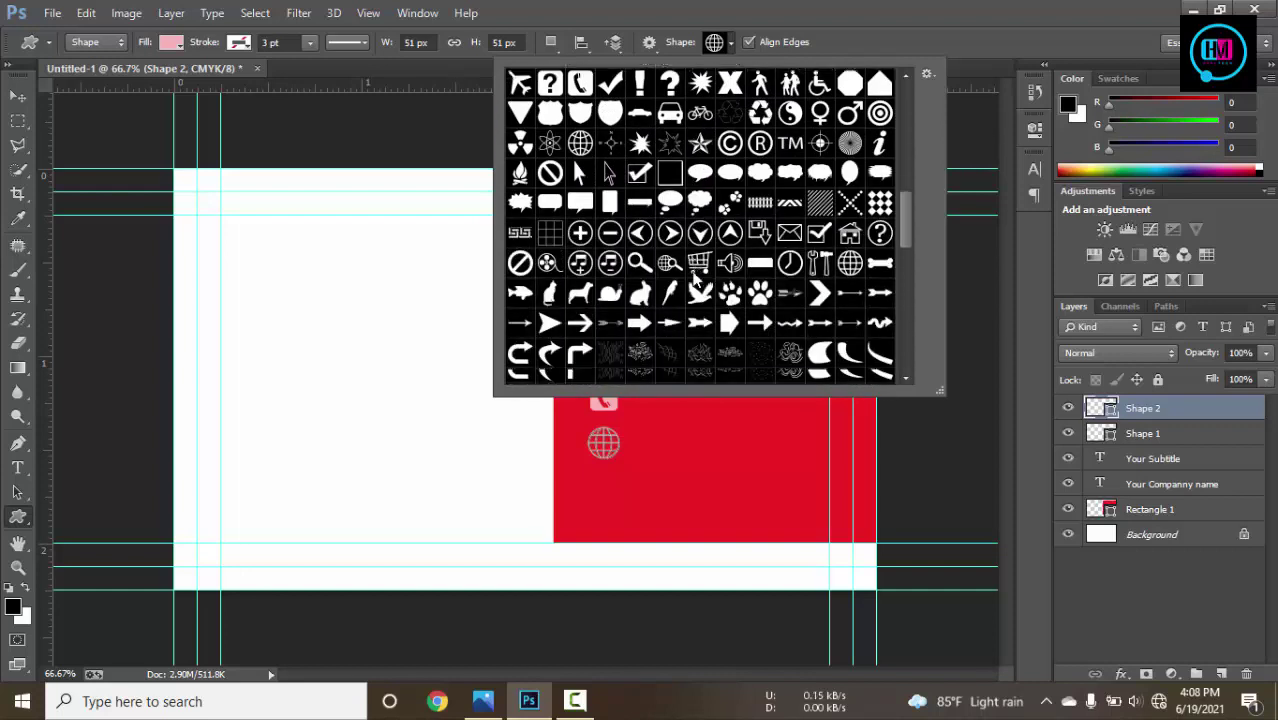
pyautogui.scroll(-7, 698, 280)
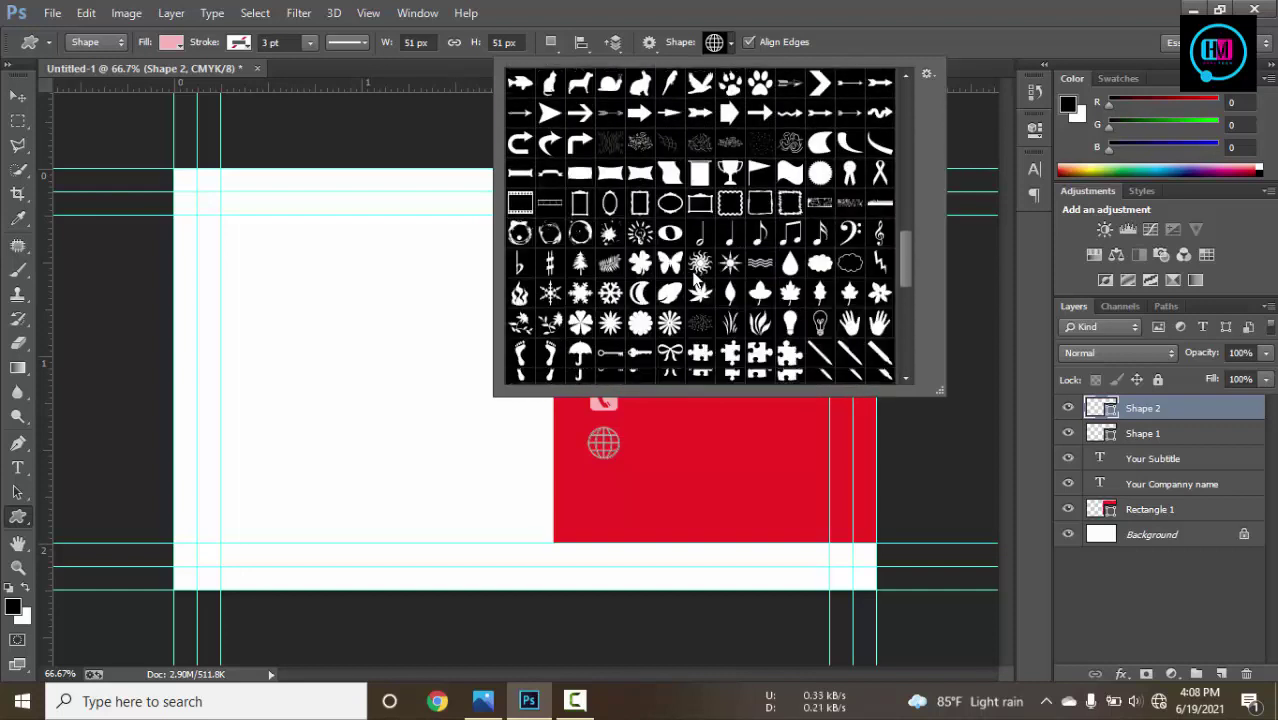
pyautogui.click(520, 292)
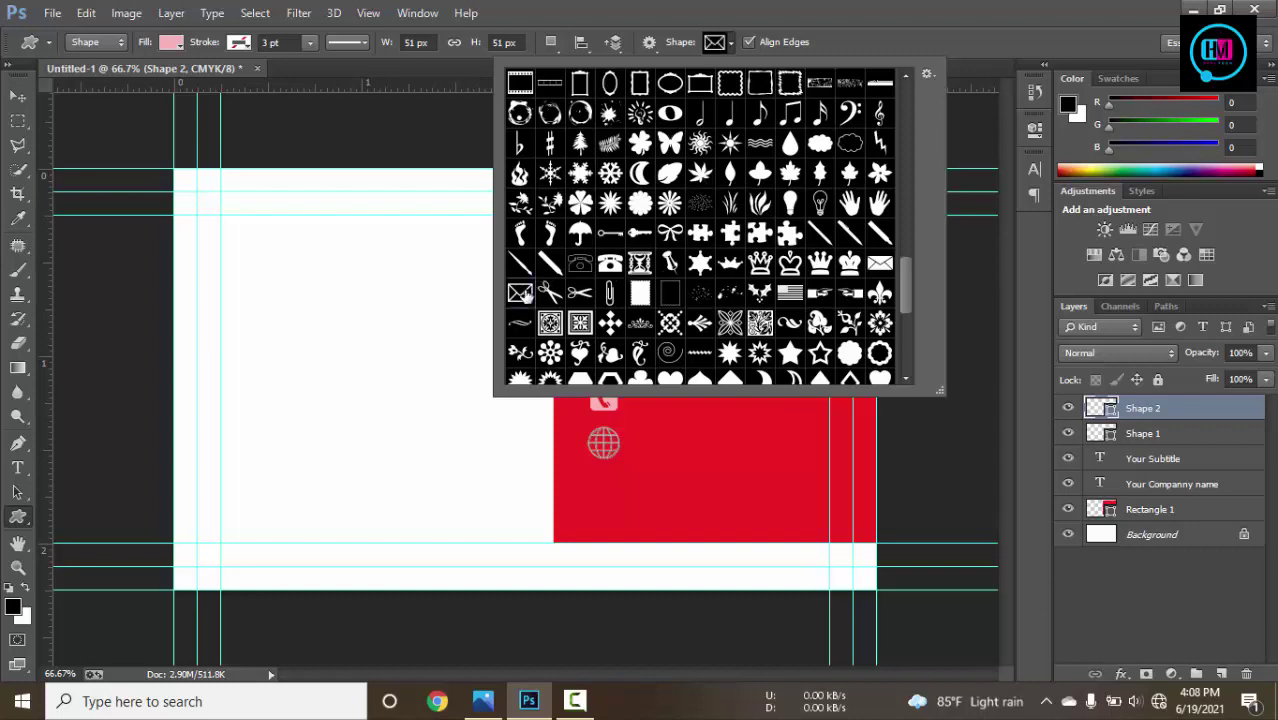
pyautogui.press('Return')
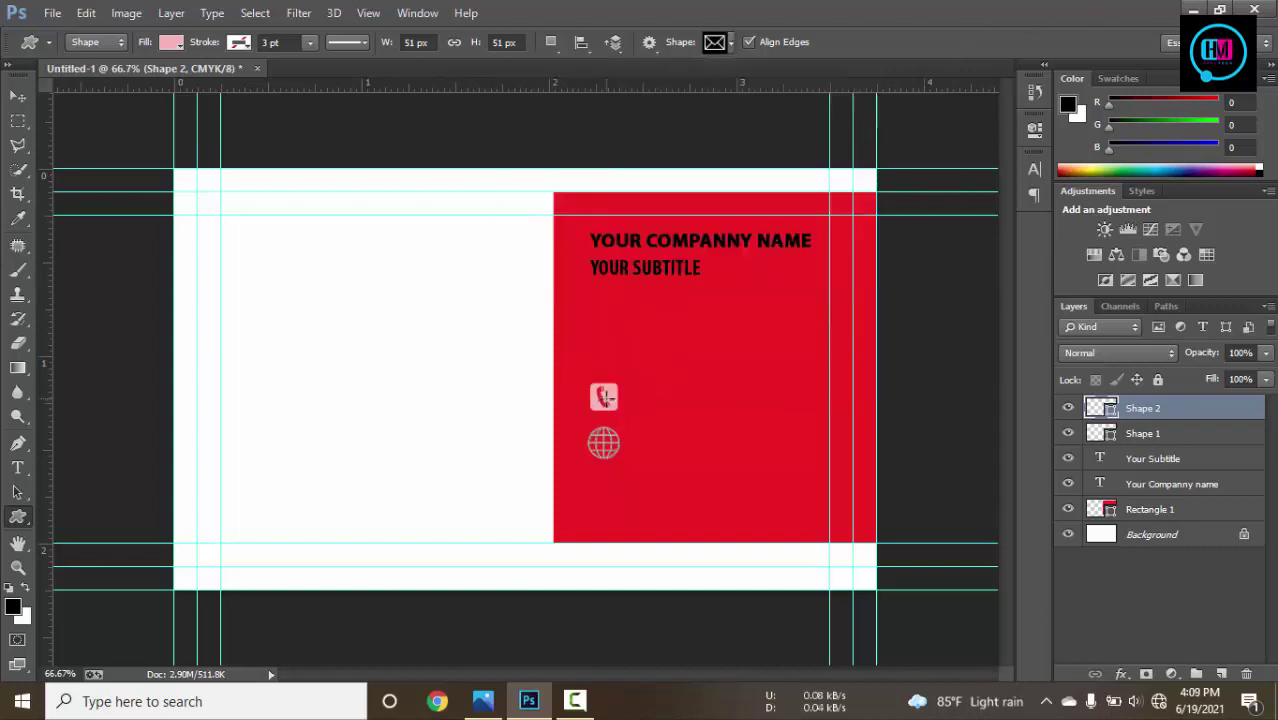
pyautogui.moveTo(590, 384); pyautogui.dragTo(621, 409)
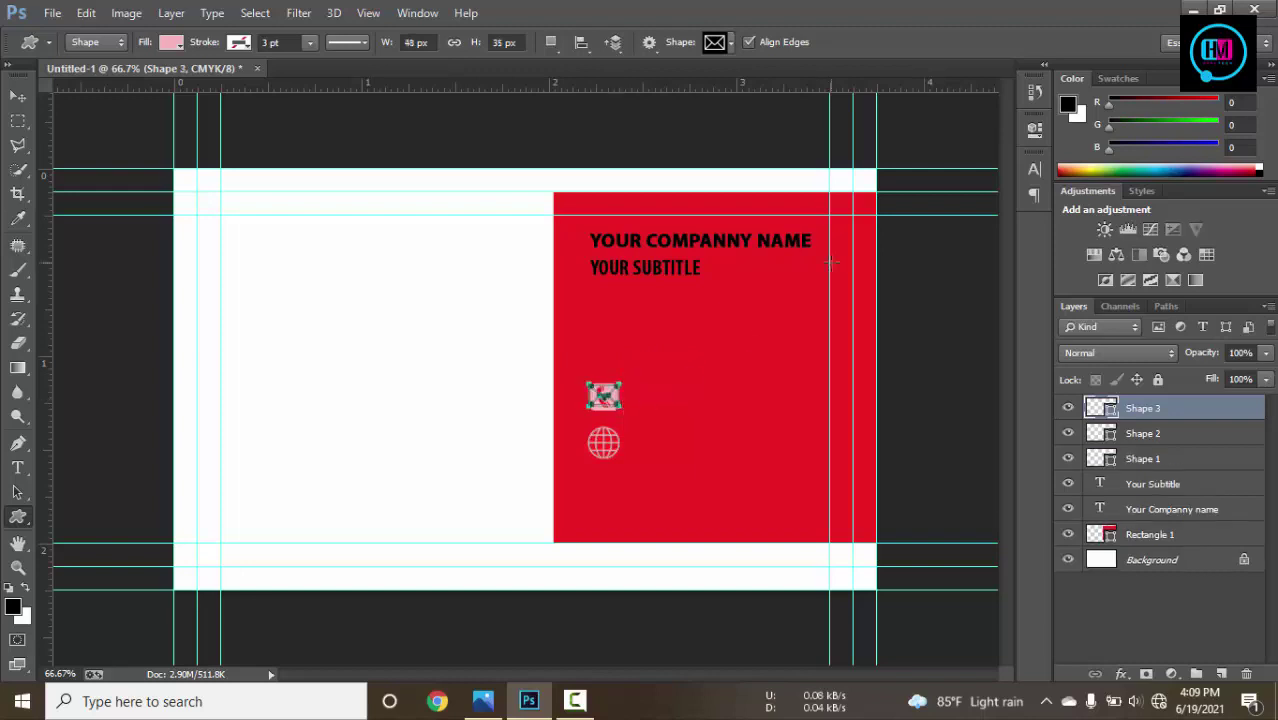
# Move the envelope icon straight down so it sits below the globe icon with a small gap.
pyautogui.click(18, 97)
pyautogui.hotkey('ctrl', 't')
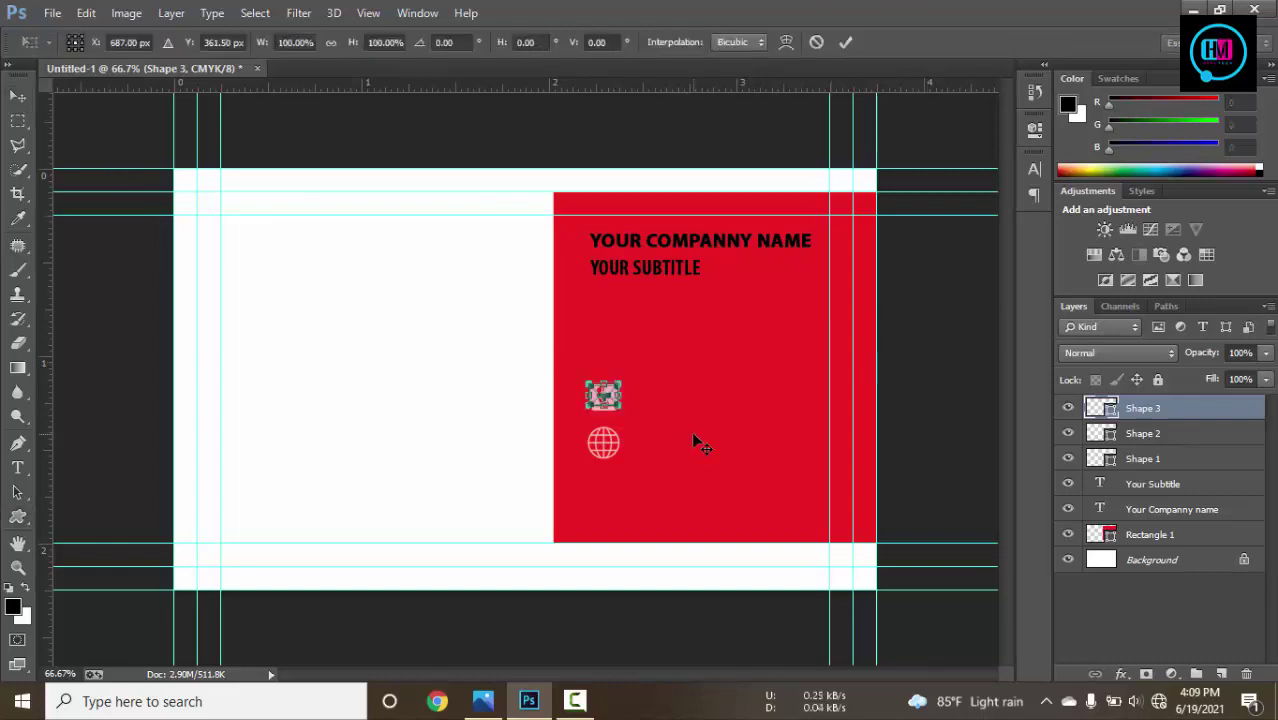
pyautogui.hotkey('shift', 'Down')
pyautogui.hotkey('shift', 'Down')
pyautogui.hotkey('shift', 'Down')
pyautogui.hotkey('shift', 'Down')
pyautogui.hotkey('shift', 'Down')
pyautogui.hotkey('shift', 'Down')
pyautogui.hotkey('shift', 'Down')
pyautogui.hotkey('shift', 'Down')
pyautogui.hotkey('shift', 'Down')
pyautogui.hotkey('shift', 'Down')
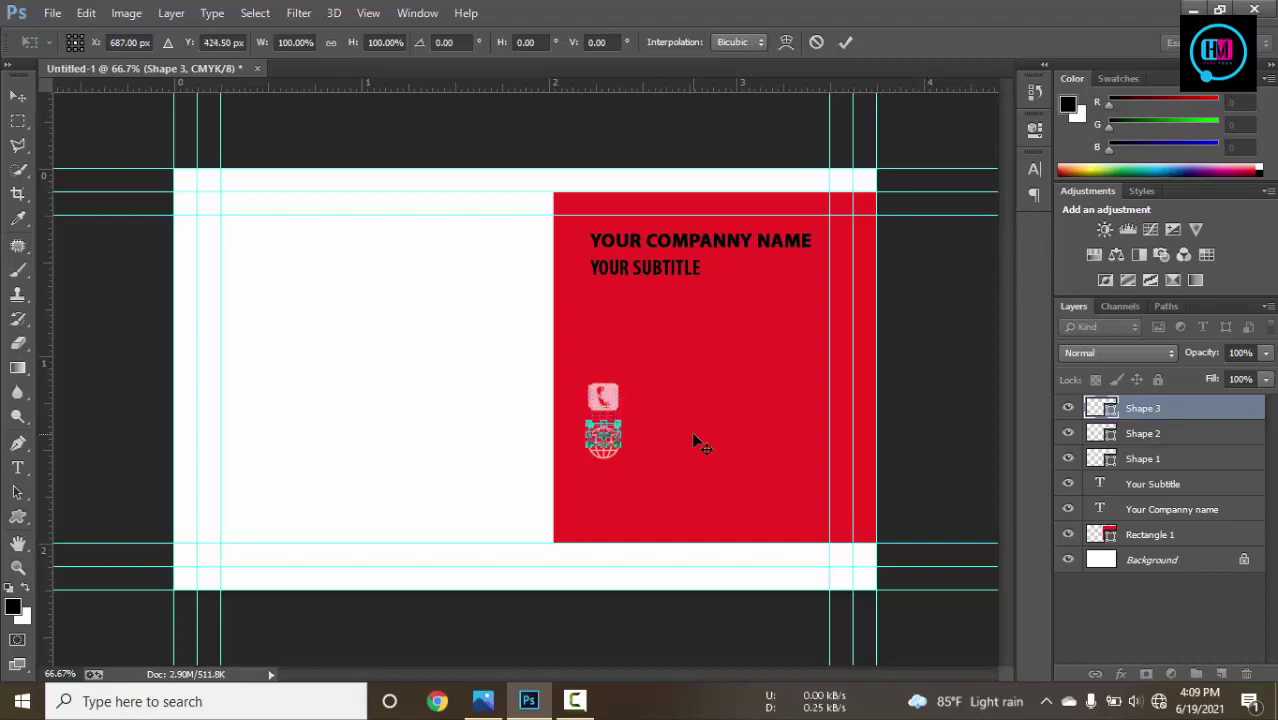
pyautogui.press('Down')
pyautogui.press('Down')
pyautogui.press('Down')
pyautogui.press('Down')
pyautogui.press('Down')
pyautogui.press('Down')
pyautogui.press('Down')
pyautogui.press('Down')
pyautogui.press('Down')
pyautogui.press('Down')
pyautogui.press('Down')
pyautogui.press('Down')
pyautogui.press('Down')
pyautogui.press('Down')
pyautogui.press('Down')
pyautogui.press('Down')
pyautogui.press('Down')
pyautogui.press('Down')
pyautogui.press('Down')
pyautogui.press('Down')
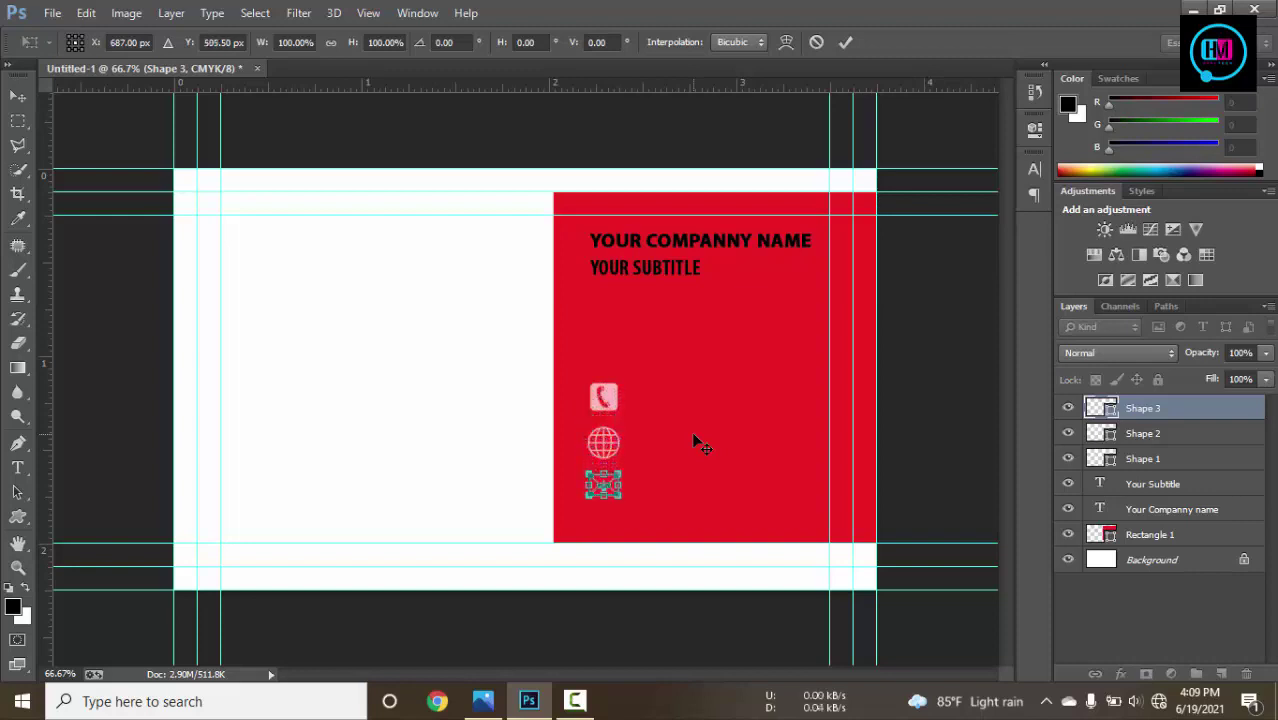
pyautogui.click(843, 44)
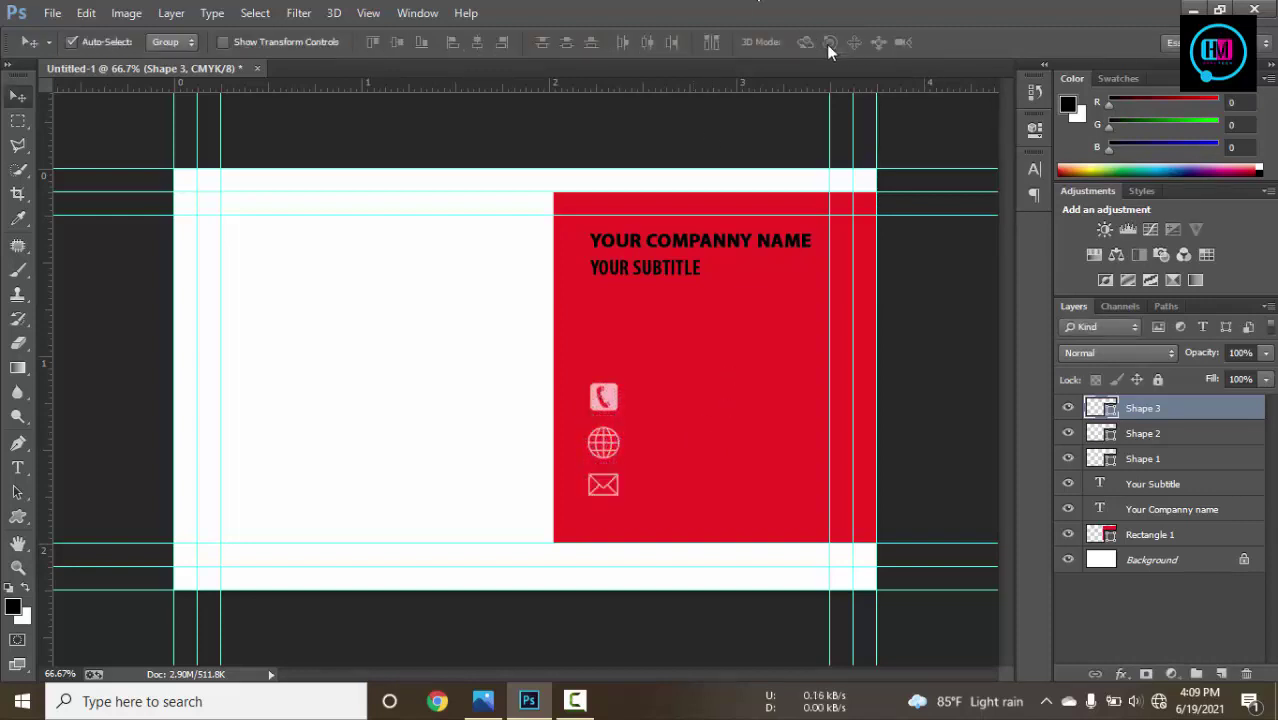
# Align the horizontal centres of the three contact icons and distribute them evenly by their vertical centres.
pyautogui.keyDown('shift'); pyautogui.click(1160, 459); pyautogui.keyUp('shift')
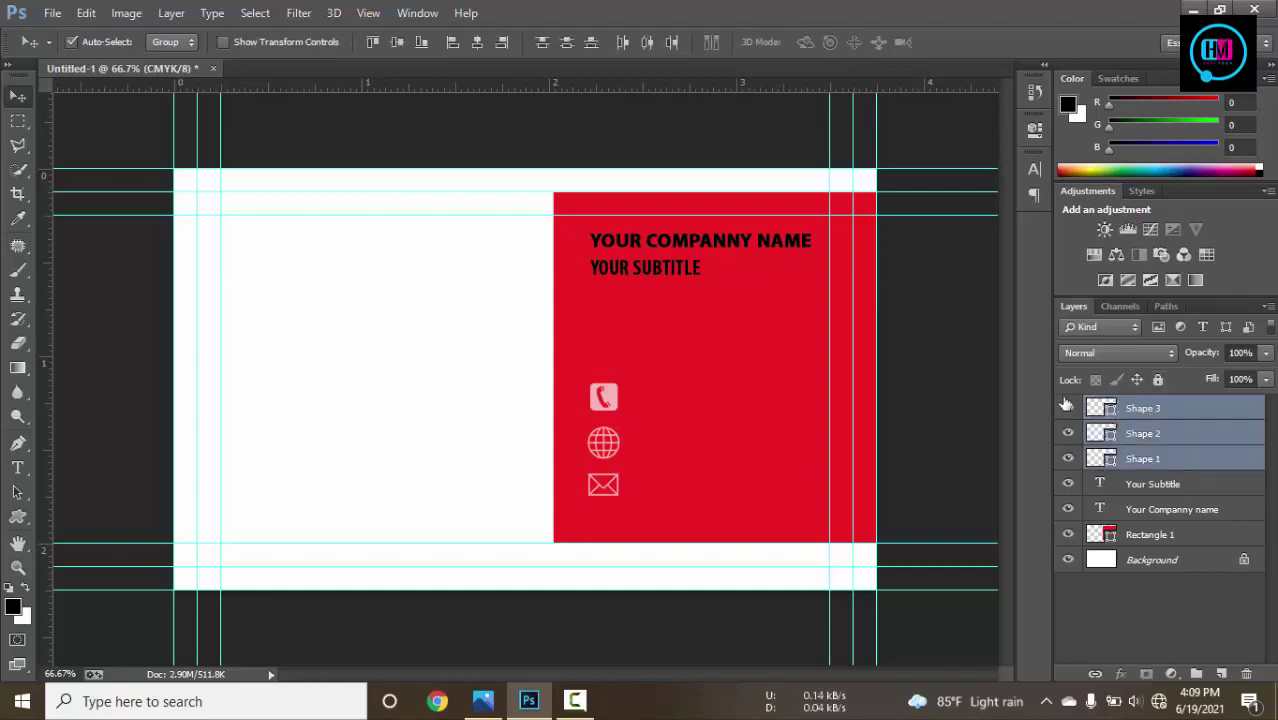
pyautogui.click(476, 44)
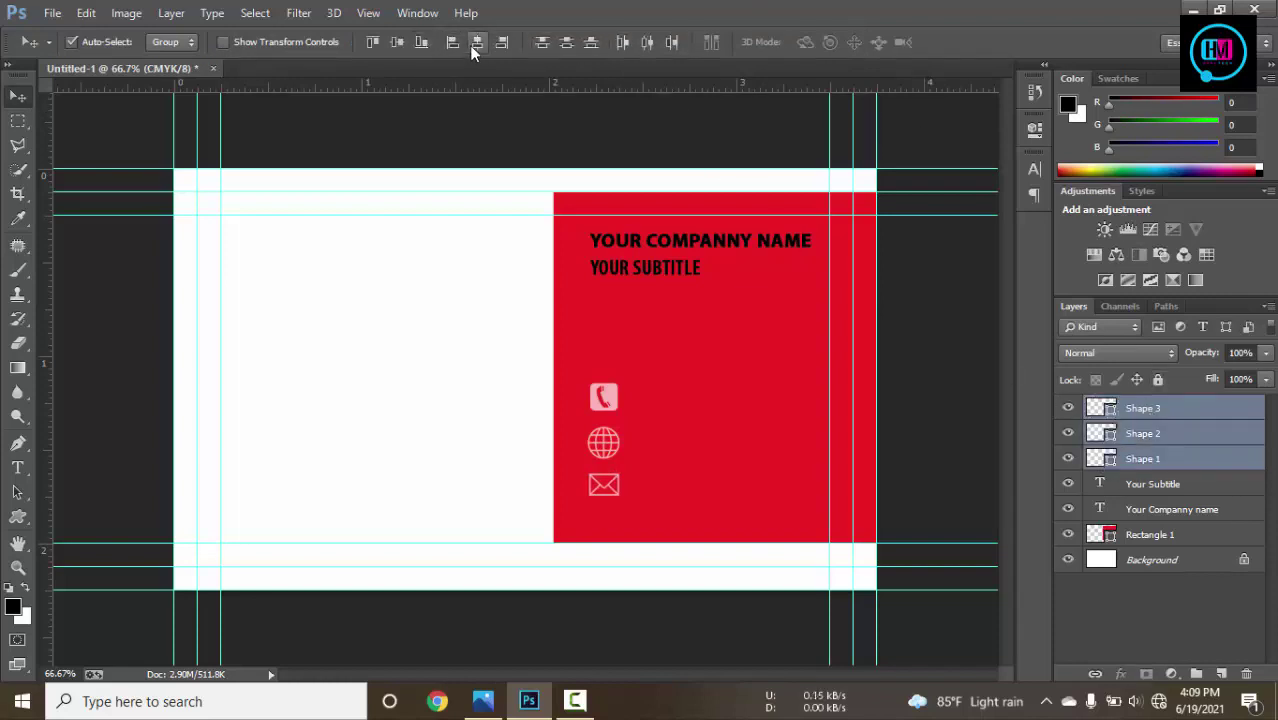
pyautogui.click(404, 46)
pyautogui.hotkey('ctrl', 'z')
pyautogui.click(566, 42)
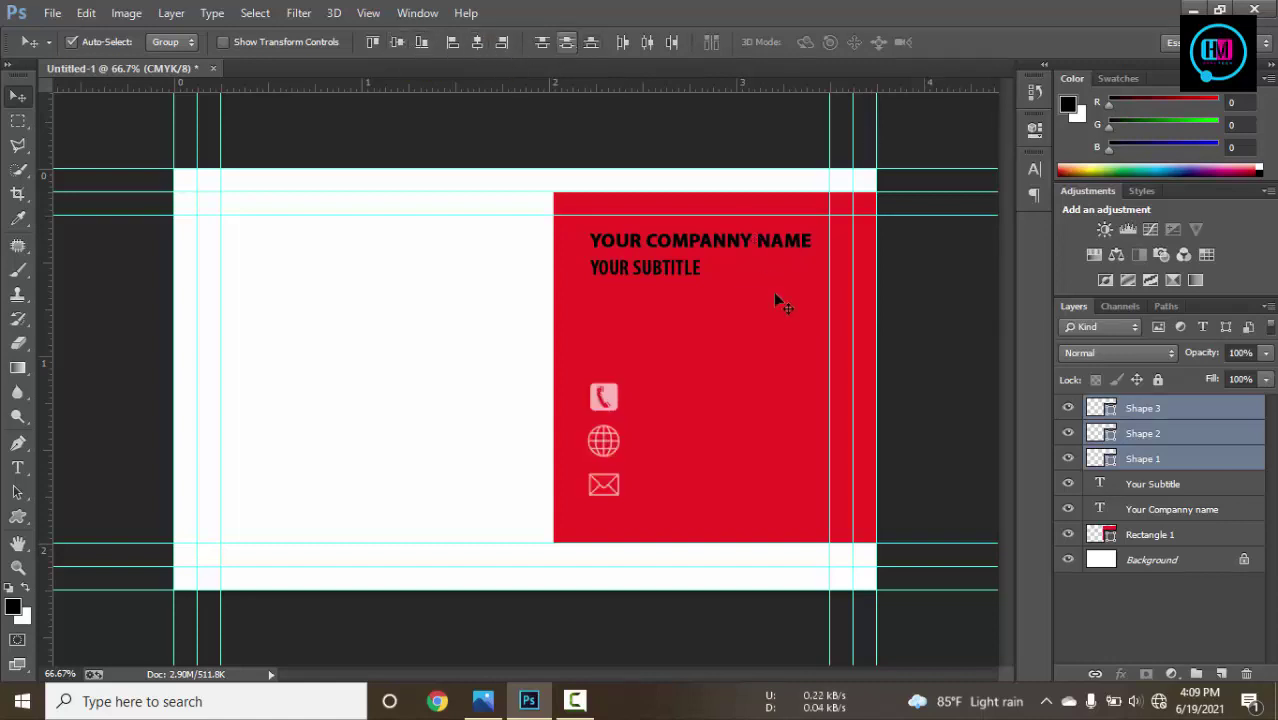
pyautogui.click(945, 312)
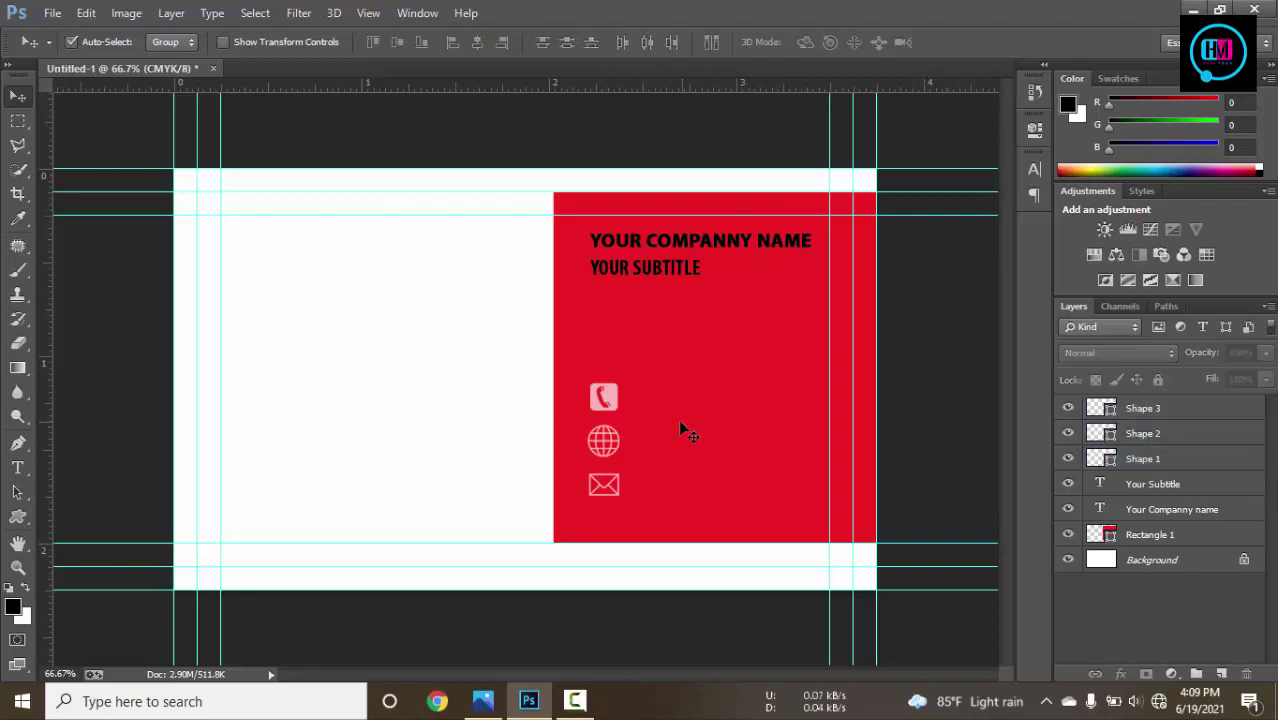
# Recheck the reference photo and add a placeholder phone number as 8 pt Myriad Pro text level with the telephone icon.
pyautogui.click(483, 701)
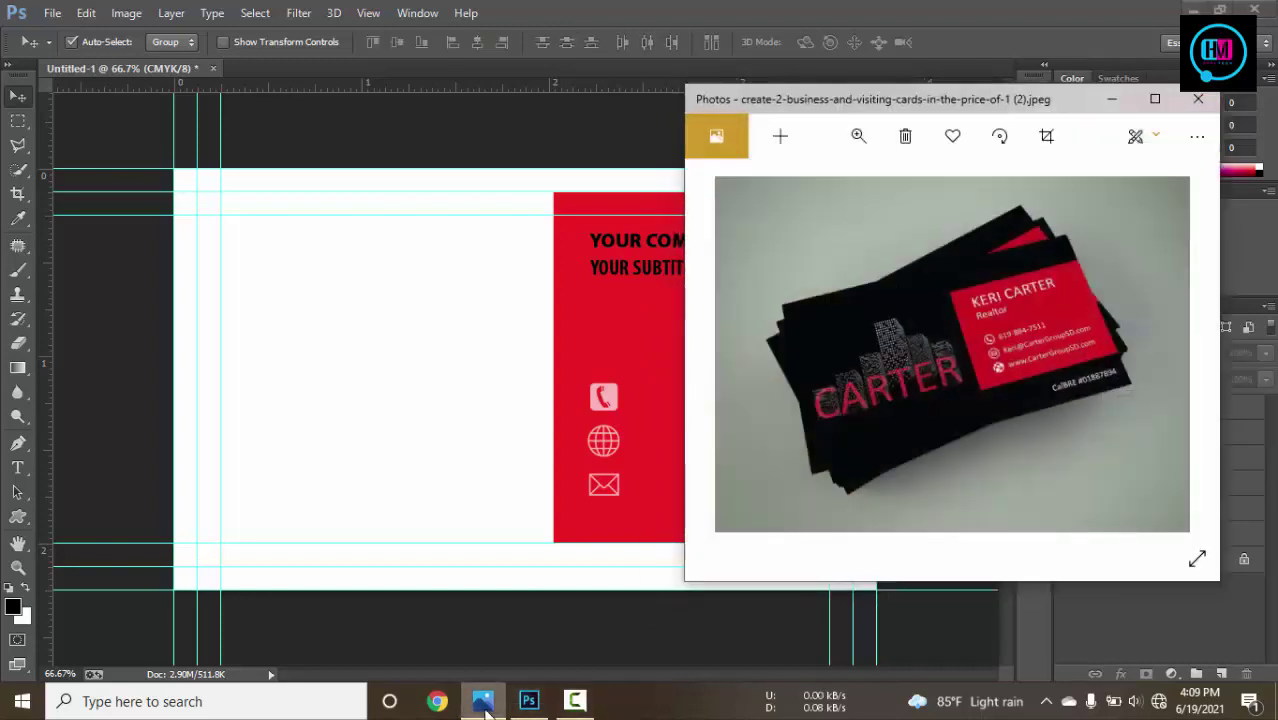
pyautogui.click(483, 701)
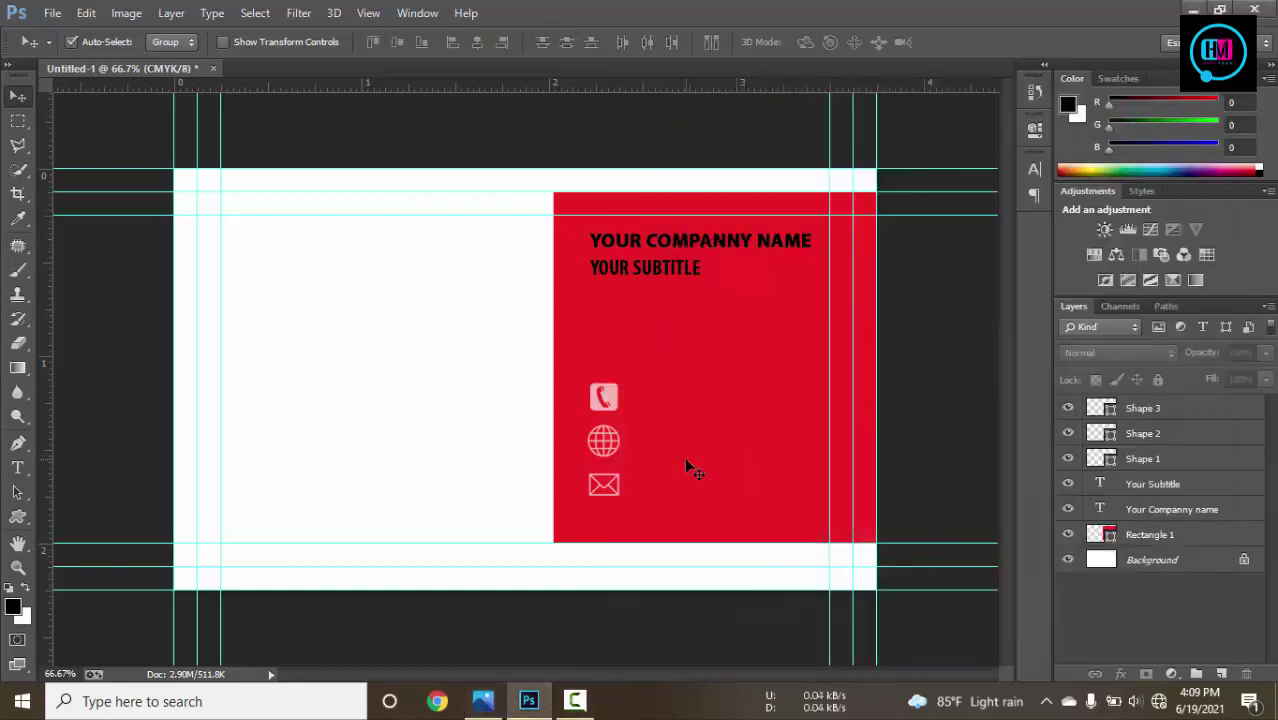
pyautogui.press('t')
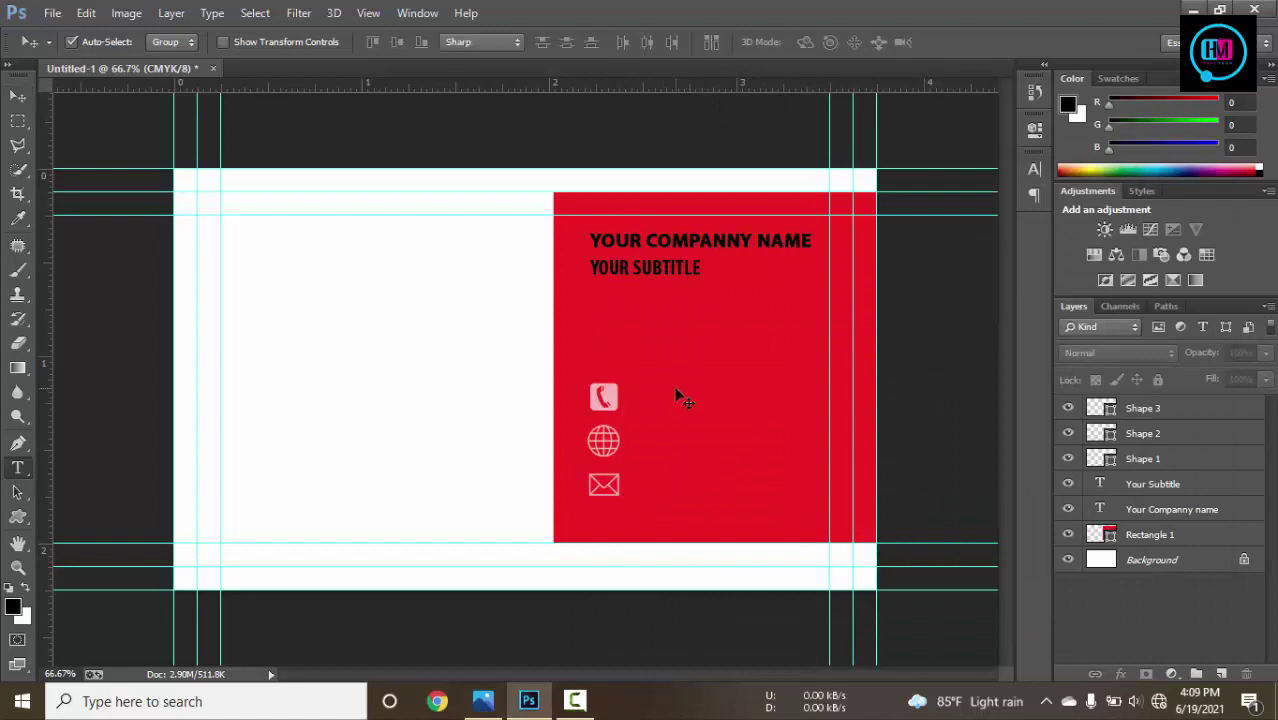
pyautogui.click(645, 400)
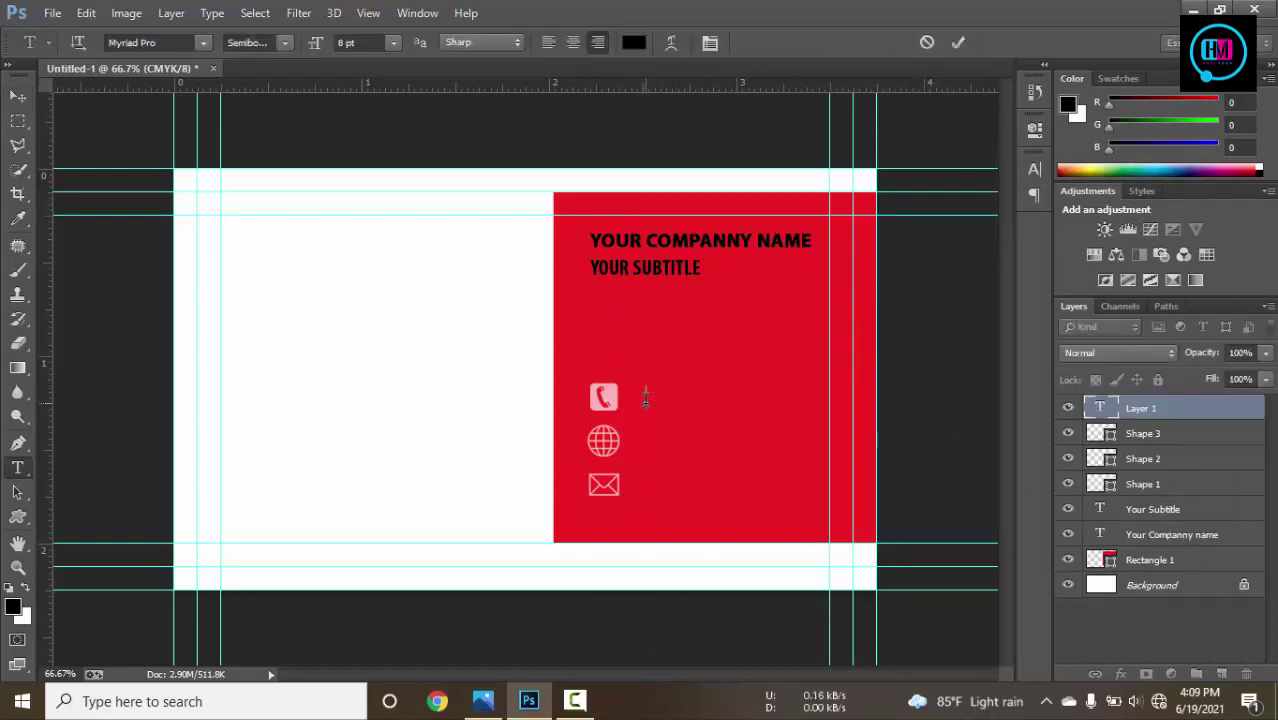
pyautogui.write('0123456789')
pyautogui.click(957, 43)
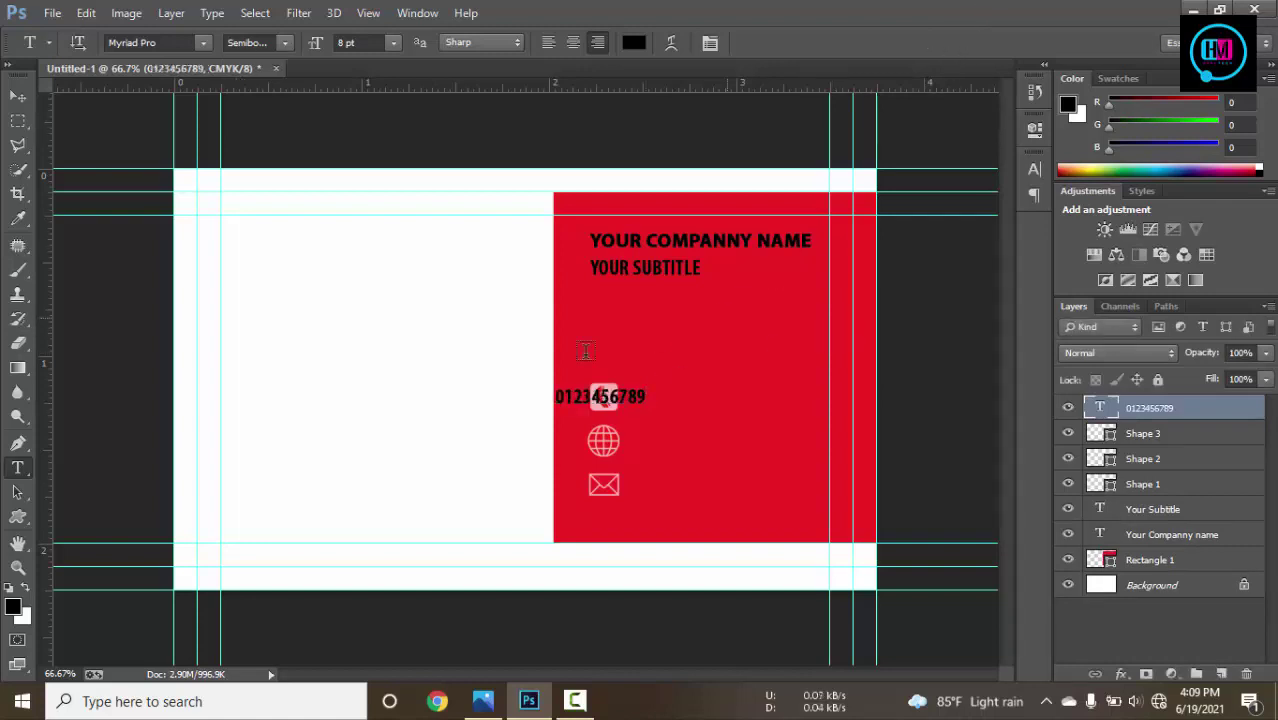
# Move the phone number text just right of the telephone icon and duplicate it beside the globe and envelope icons.
pyautogui.click(20, 100)
pyautogui.moveTo(599, 396); pyautogui.dragTo(699, 399)
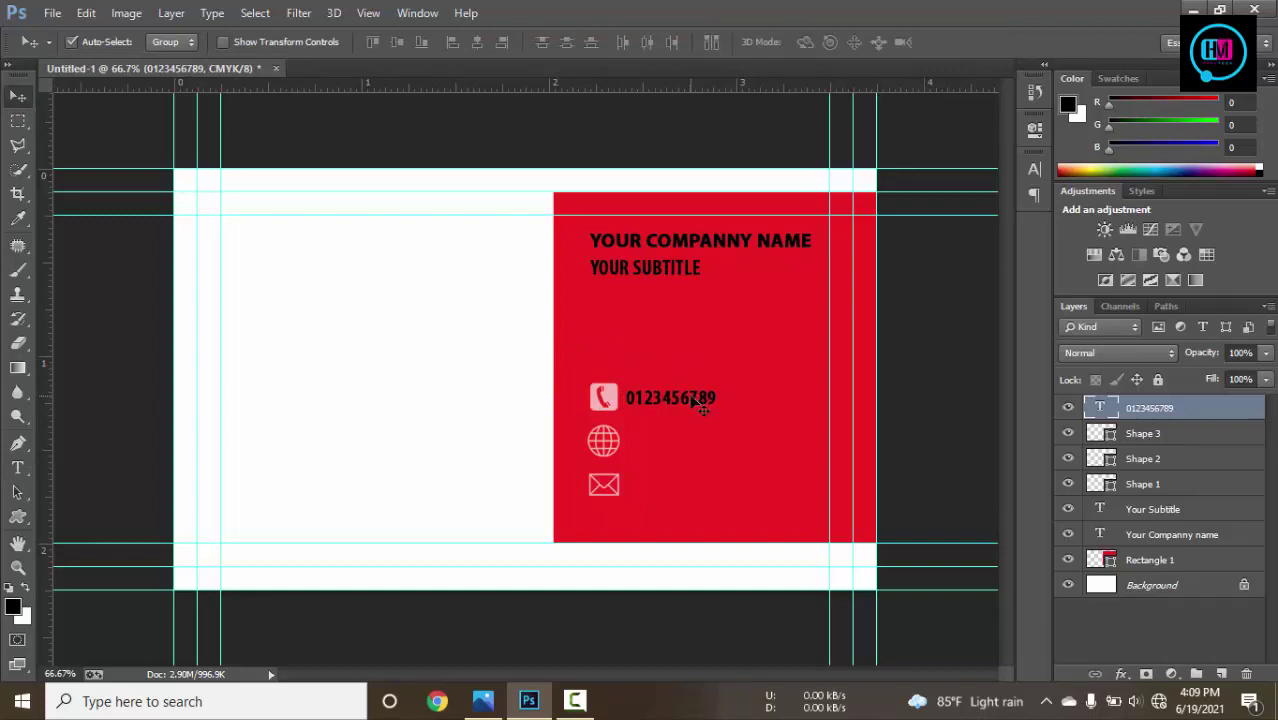
pyautogui.moveTo(702, 400); pyautogui.dragTo(695, 490)
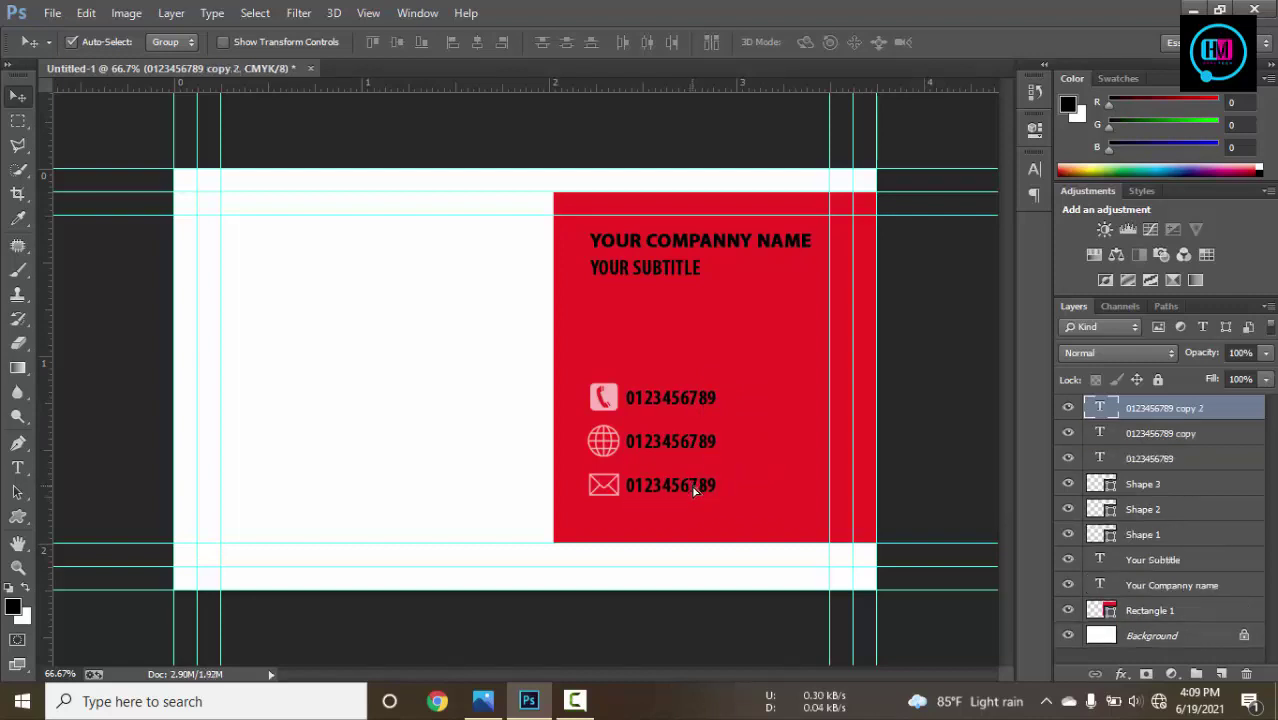
pyautogui.click(688, 455)
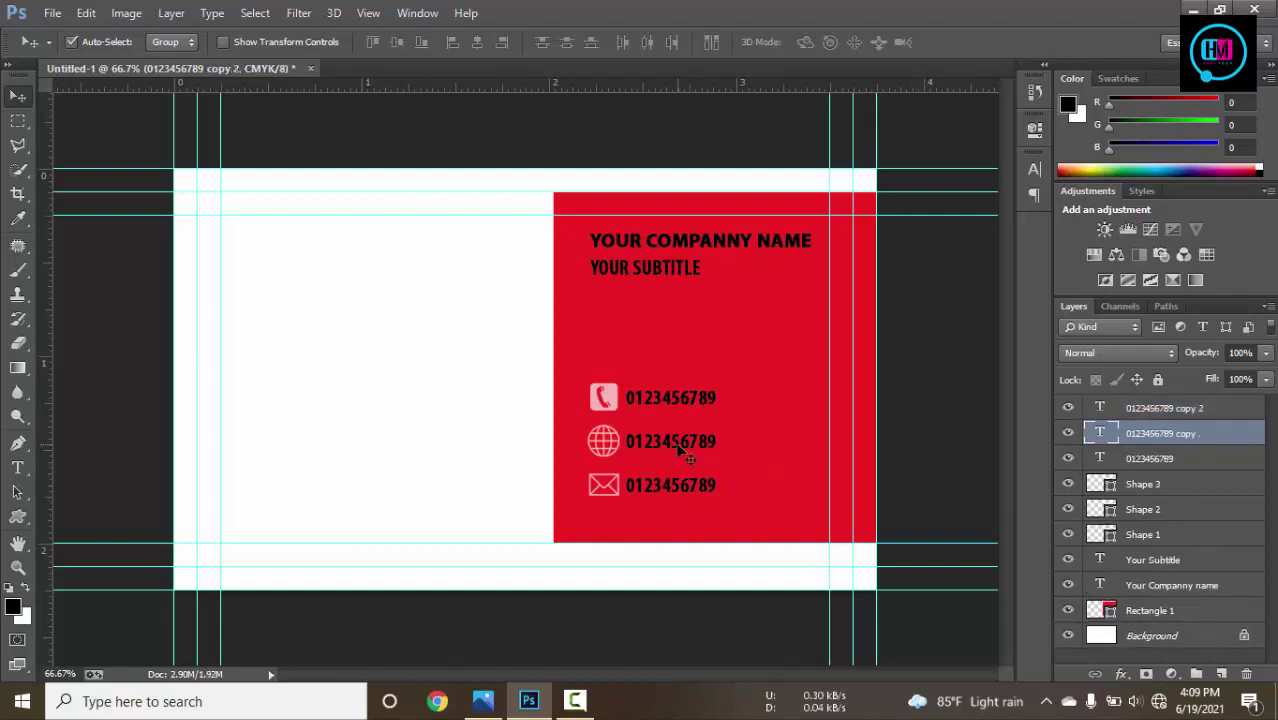
pyautogui.doubleClick(1100, 433)
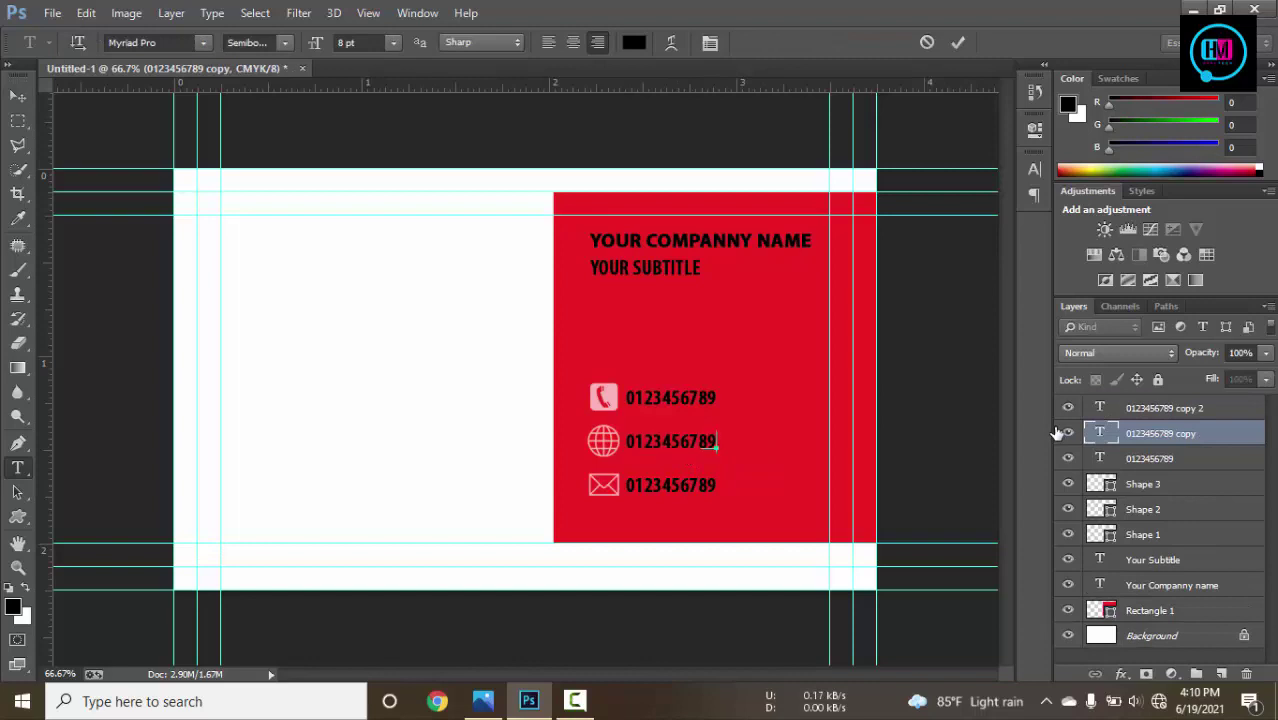
pyautogui.write('www.pixirak')
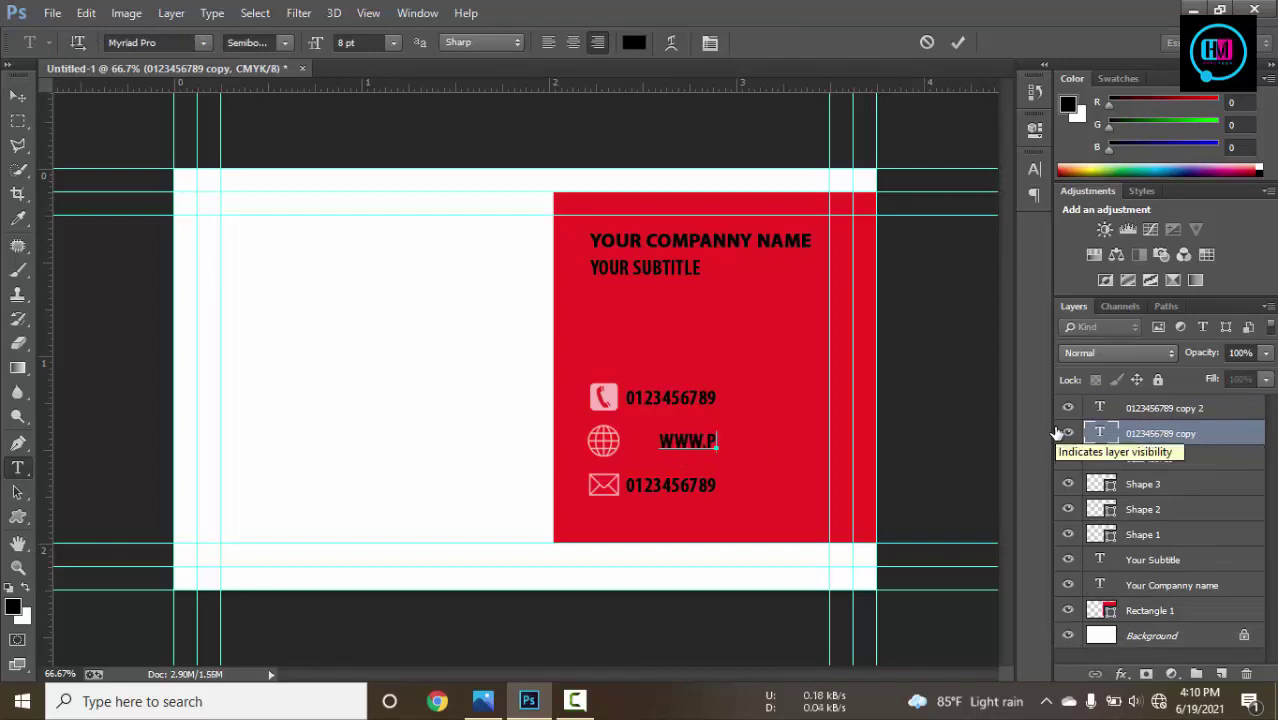
pyautogui.write('.com')
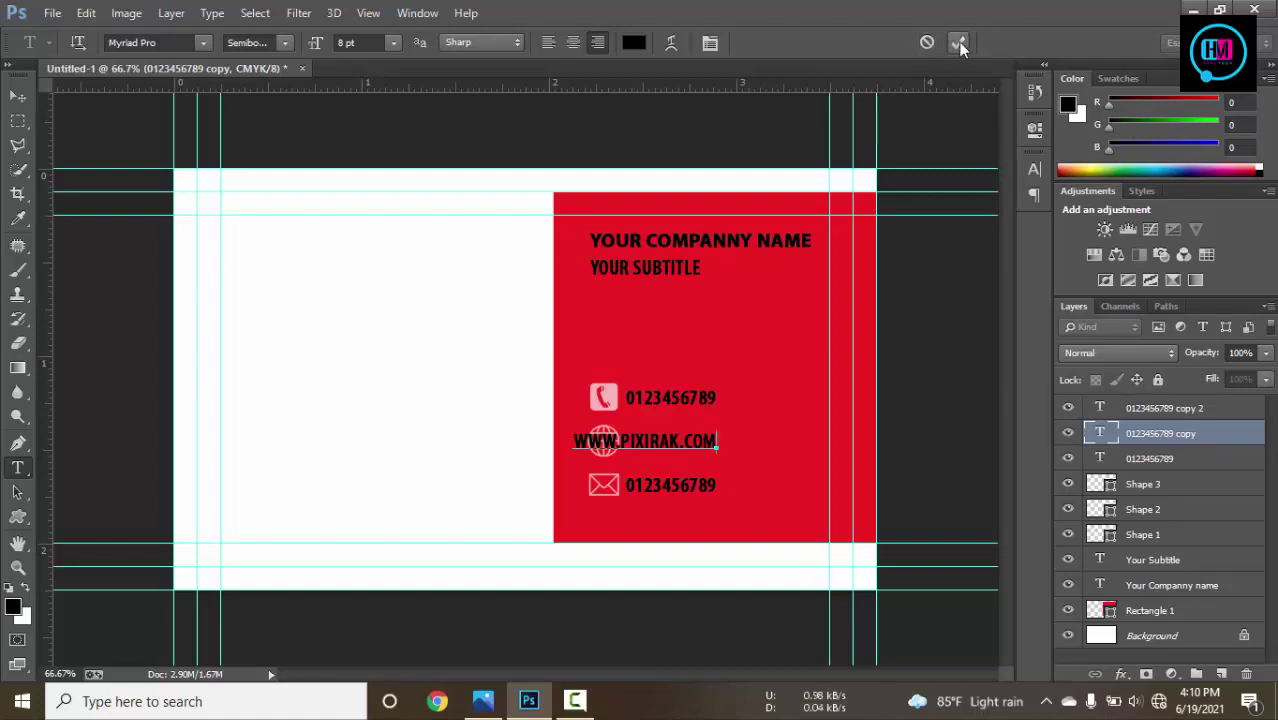
pyautogui.write('www.')
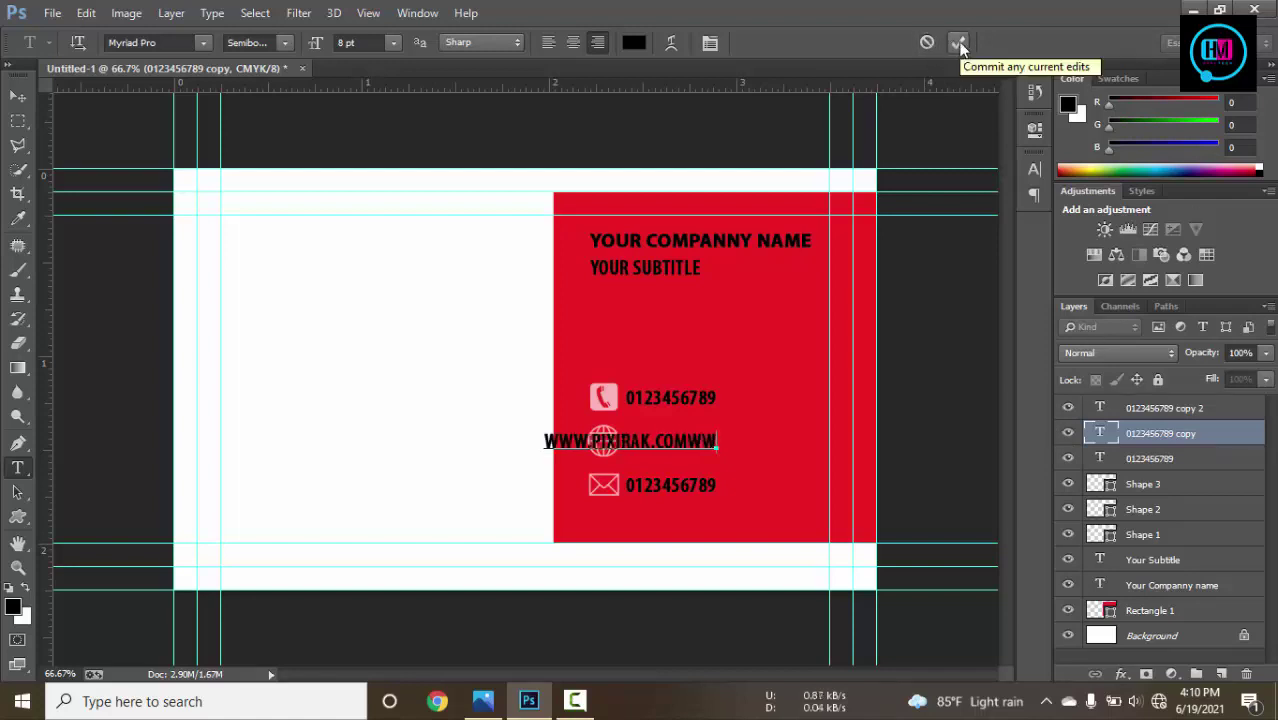
pyautogui.hotkey('ctrl', 'a')
pyautogui.write('ww')
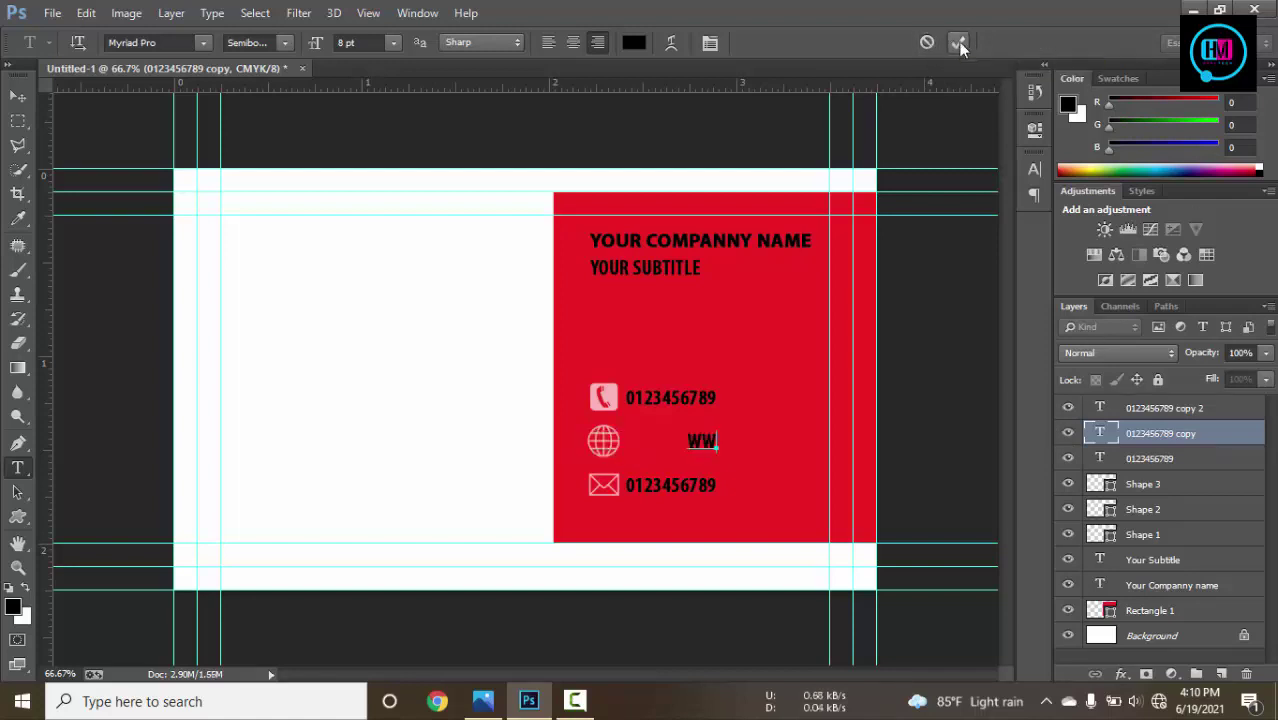
pyautogui.write('w.yourdomin')
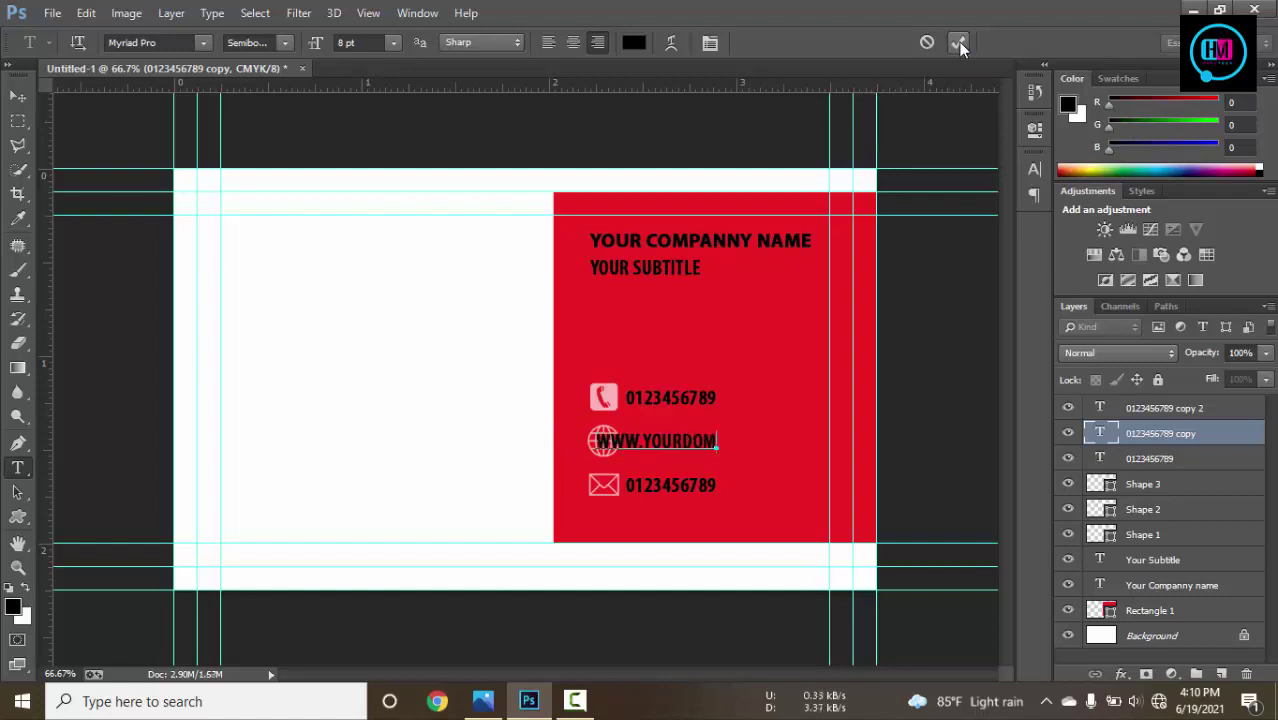
pyautogui.write('.com')
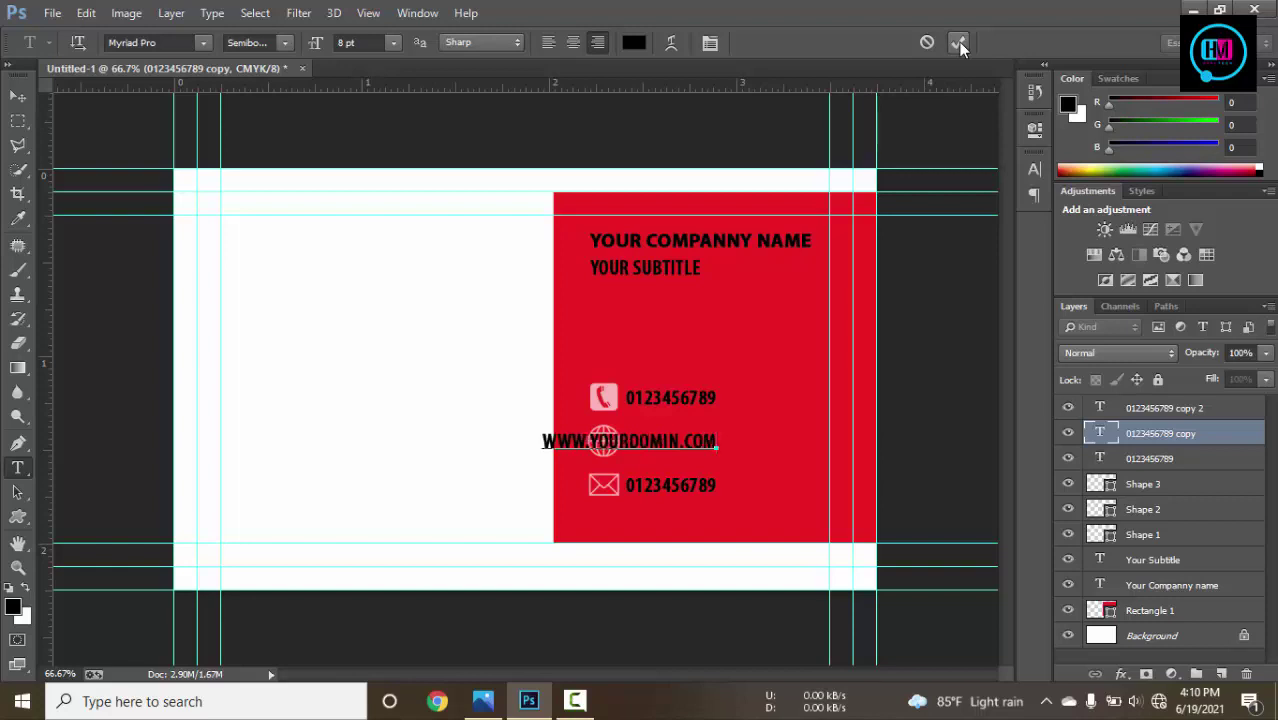
# Finish the web address edit and move the text so it starts just right of the globe icon.
pyautogui.click(960, 43)
pyautogui.press('v')
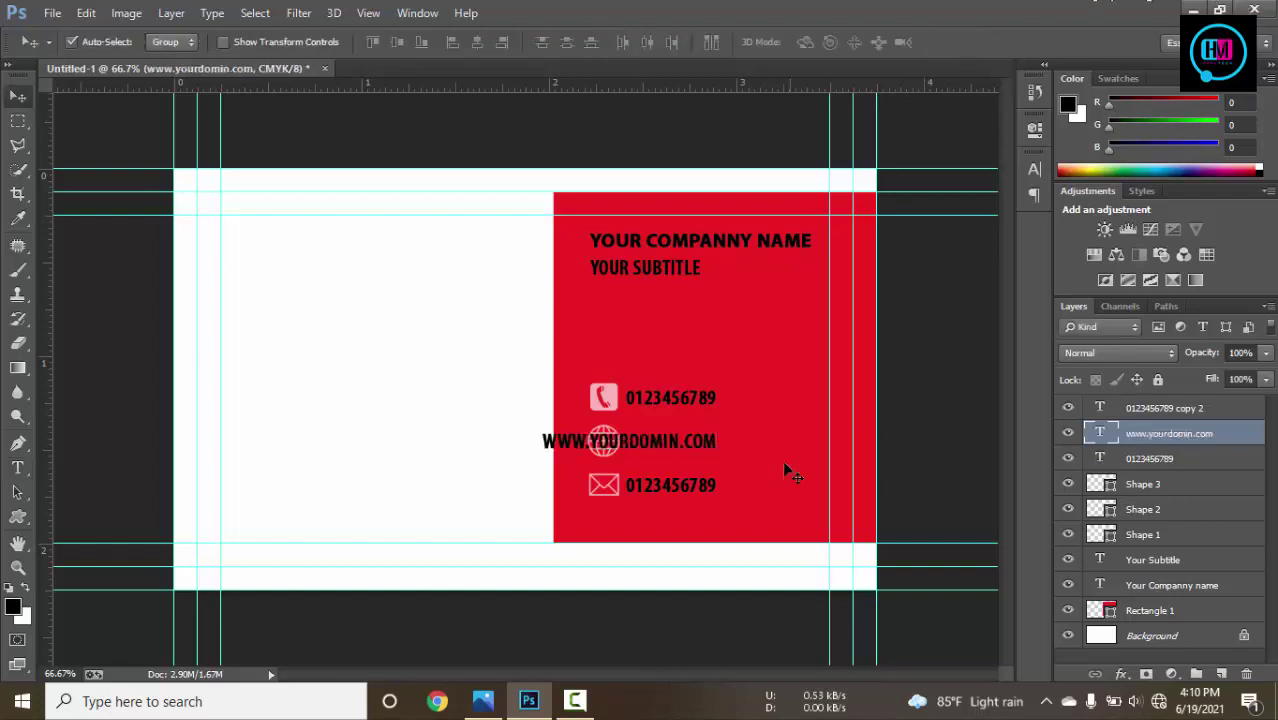
pyautogui.moveTo(701, 452); pyautogui.dragTo(784, 452)
# Replace the duplicated number in the envelope row with a placeholder e-mail address and align it just right of the icon.
pyautogui.click(711, 483)
pyautogui.press('t')
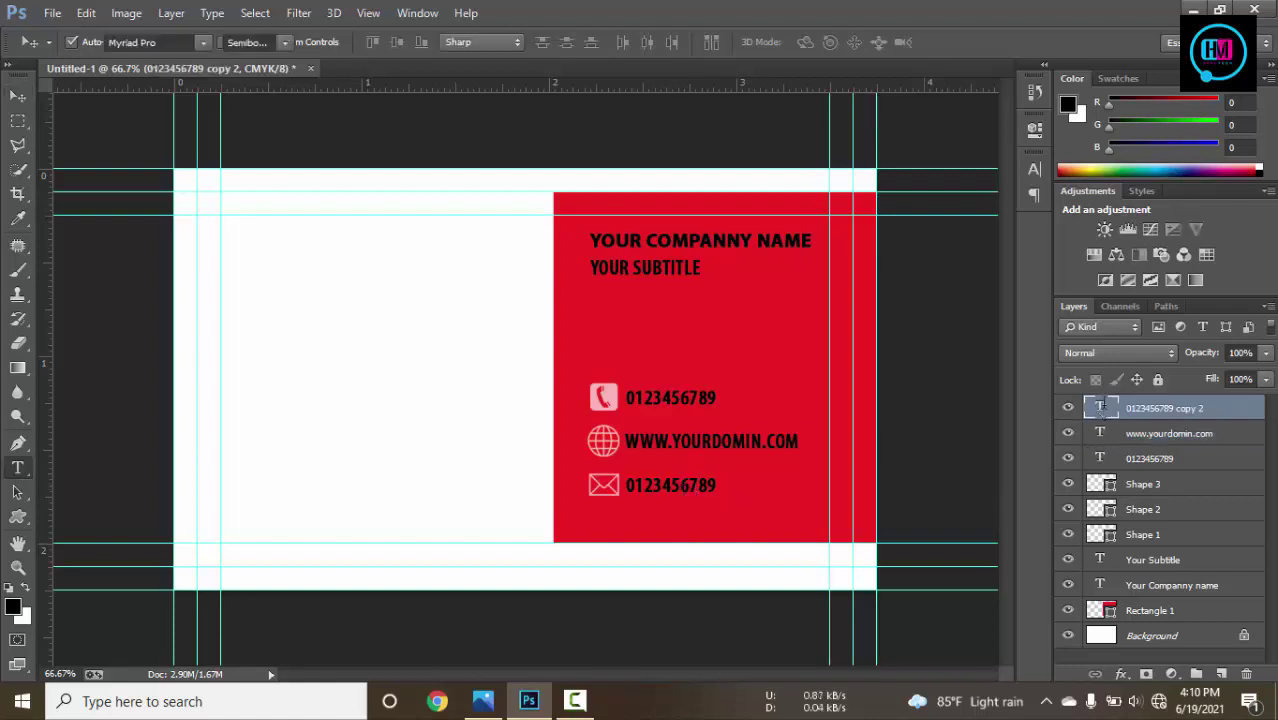
pyautogui.doubleClick(670, 490)
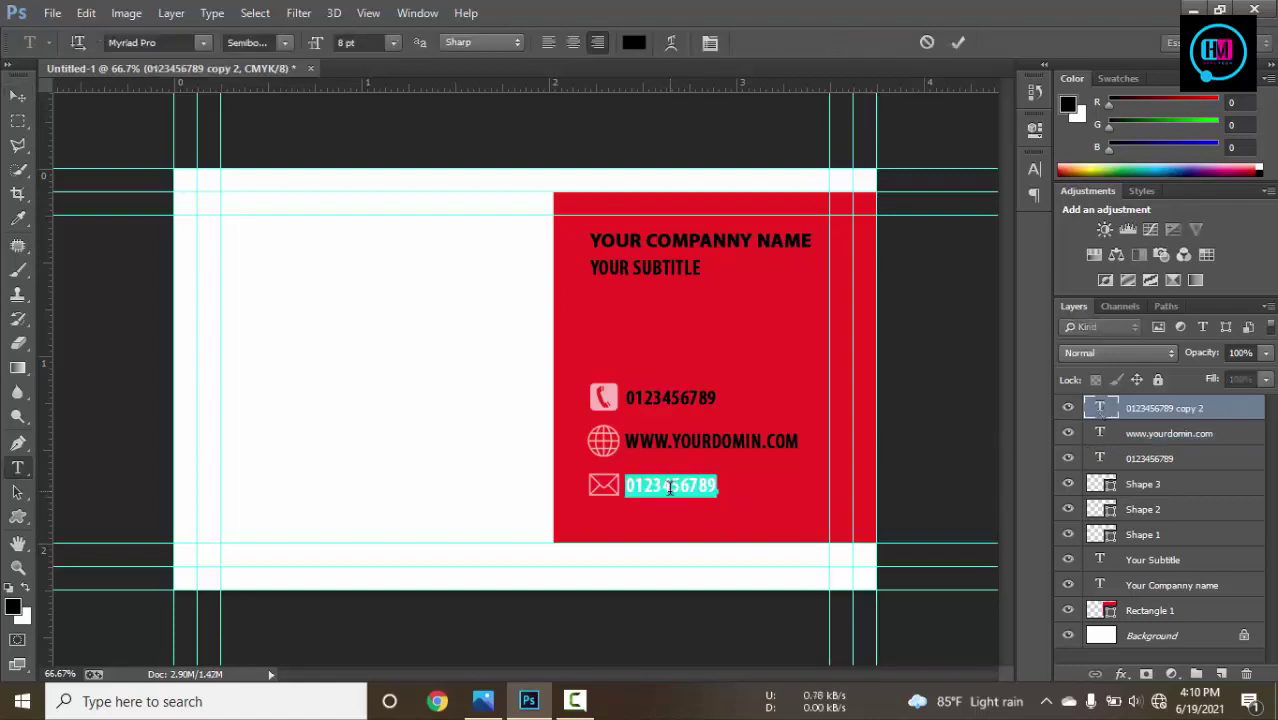
pyautogui.write('ADMIN')
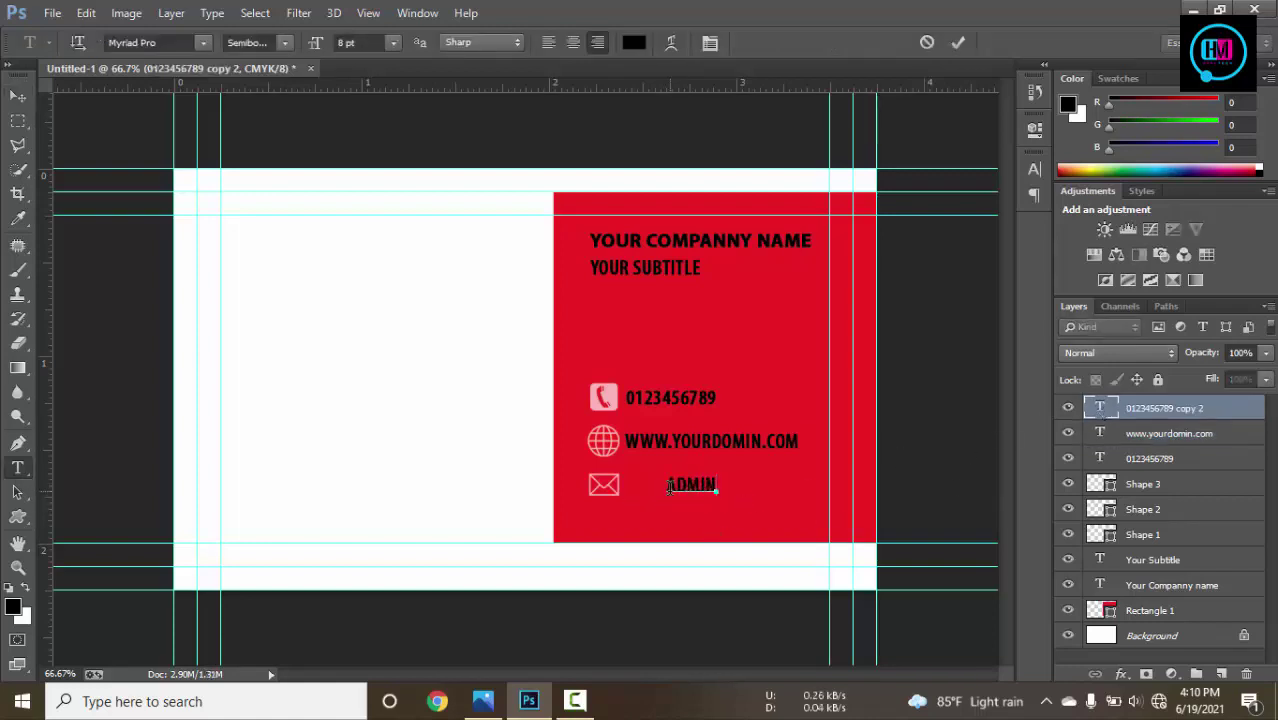
pyautogui.write('@DOMIN')
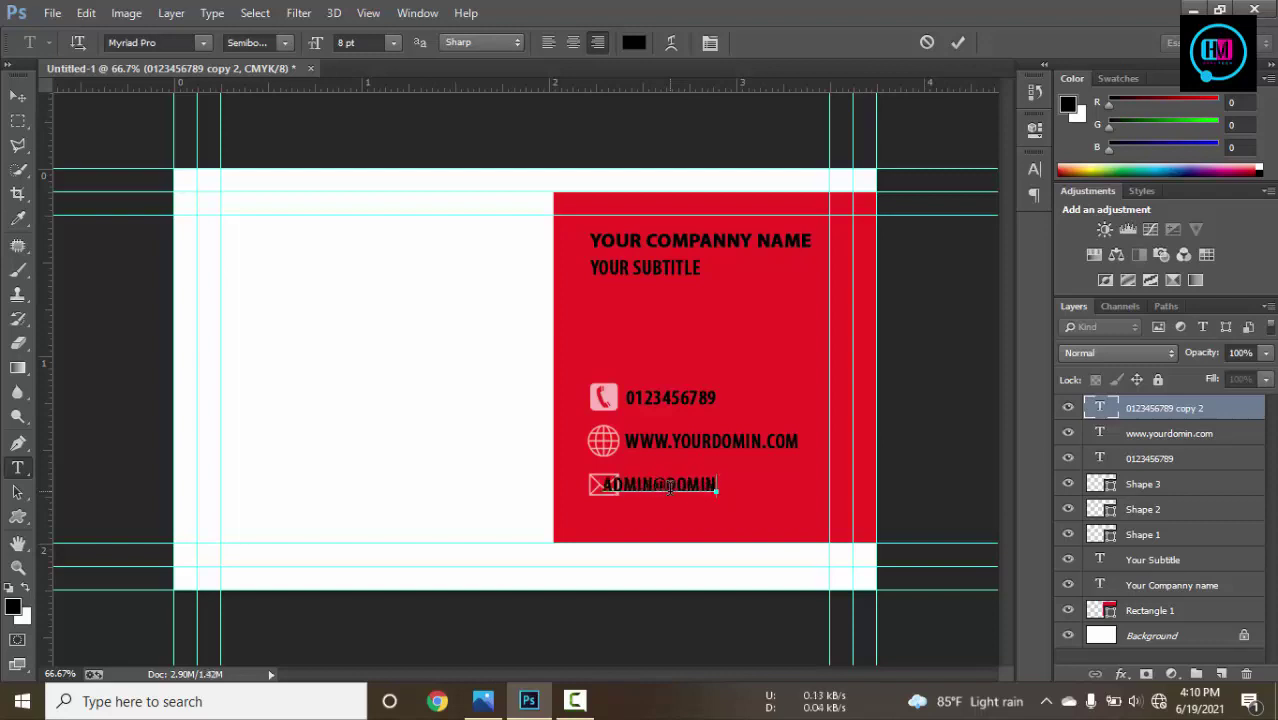
pyautogui.write('COM')
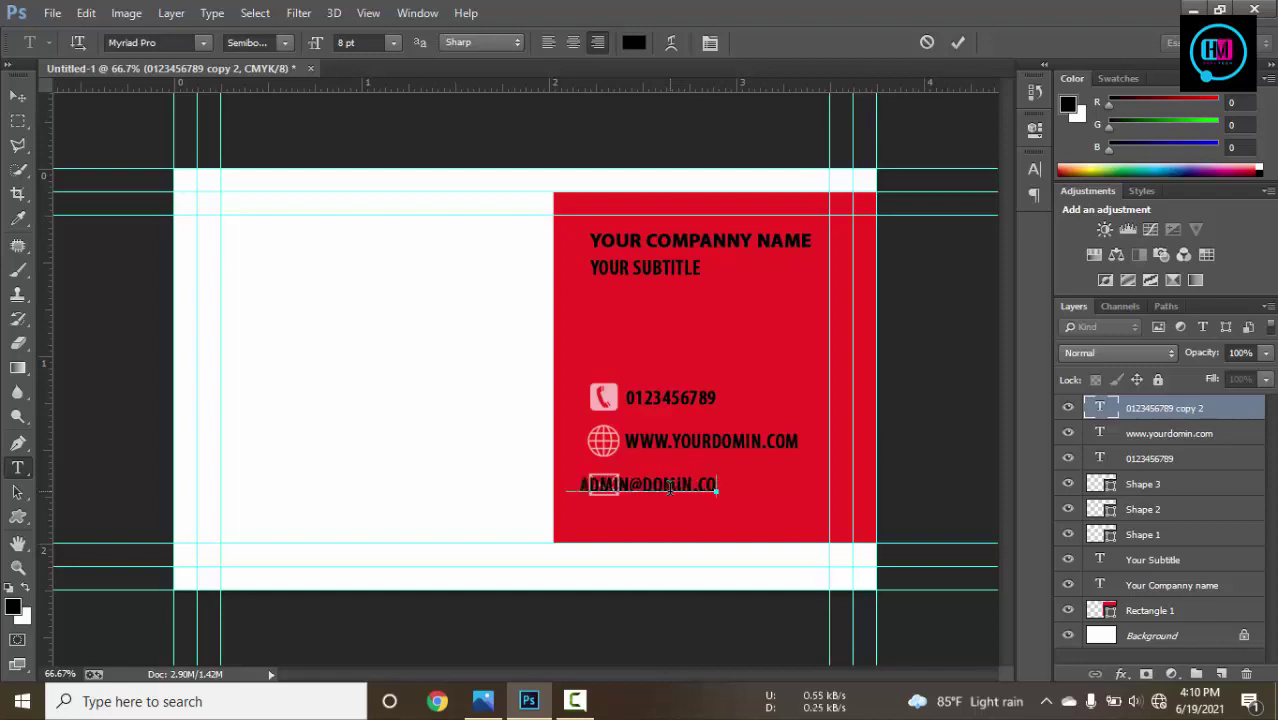
pyautogui.click(956, 43)
pyautogui.press('v')
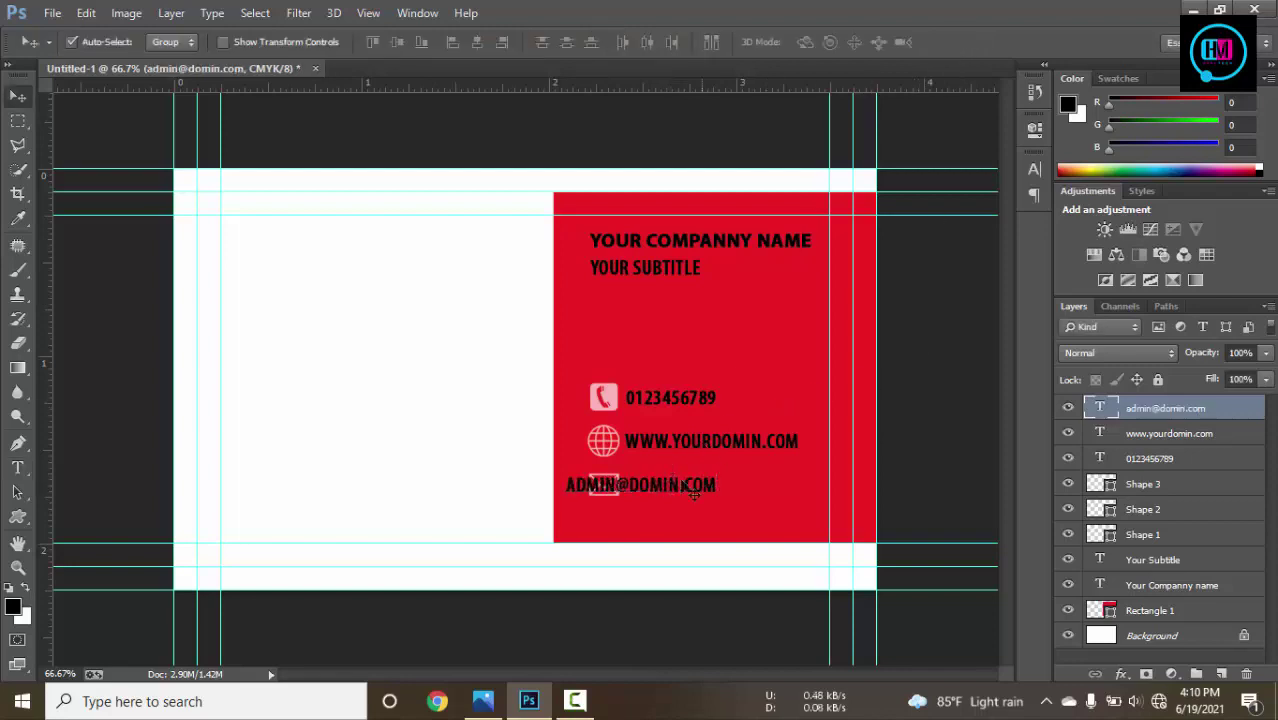
pyautogui.moveTo(668, 495); pyautogui.dragTo(727, 492)
# Try other Myriad Pro font styles on the e-mail text, settling on SemiExtended.
pyautogui.doubleClick(1100, 408)
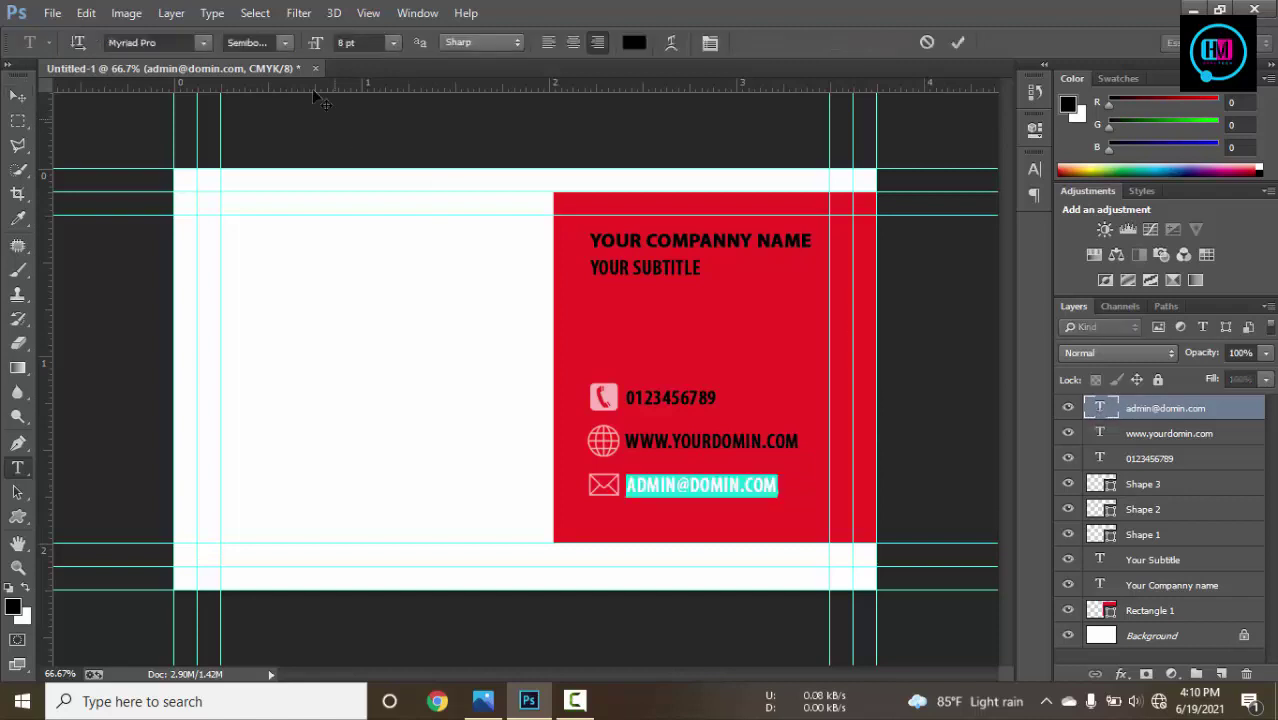
pyautogui.click(258, 43)
pyautogui.press('Down')
pyautogui.press('Down')
pyautogui.press('Down')
pyautogui.press('Down')
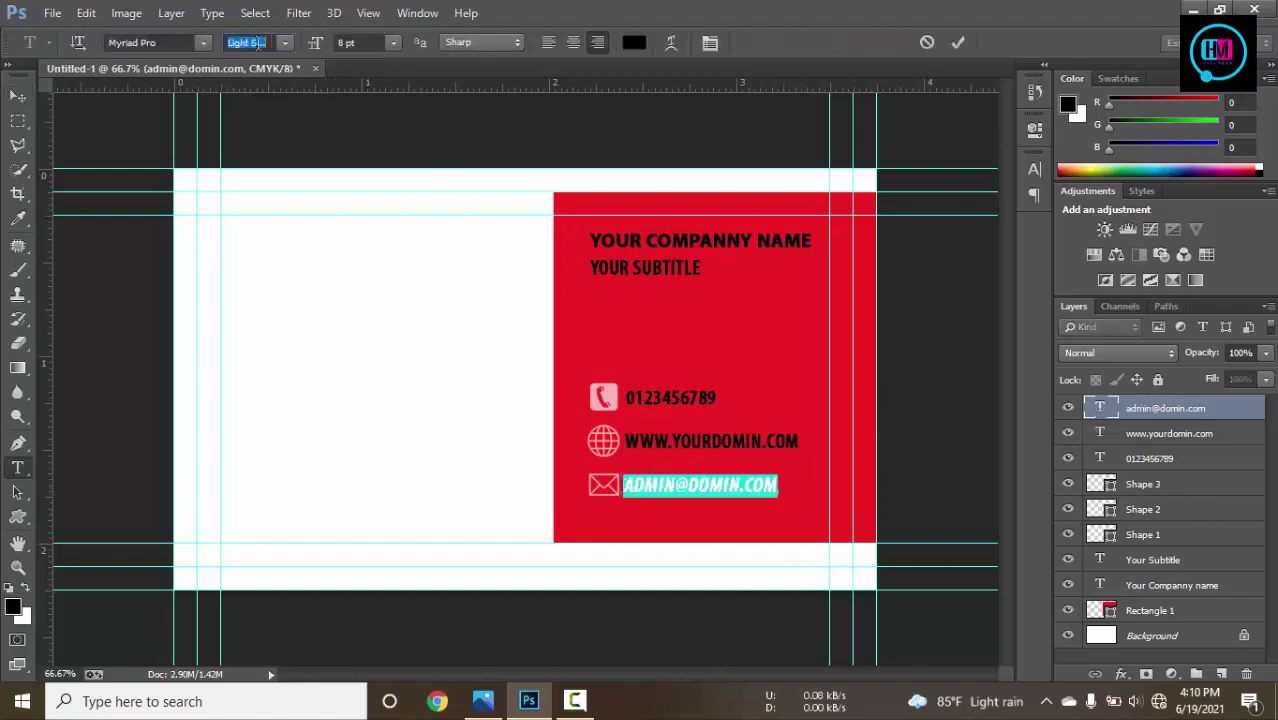
pyautogui.press('Up')
pyautogui.press('Up')
pyautogui.press('Up')
pyautogui.press('Up')
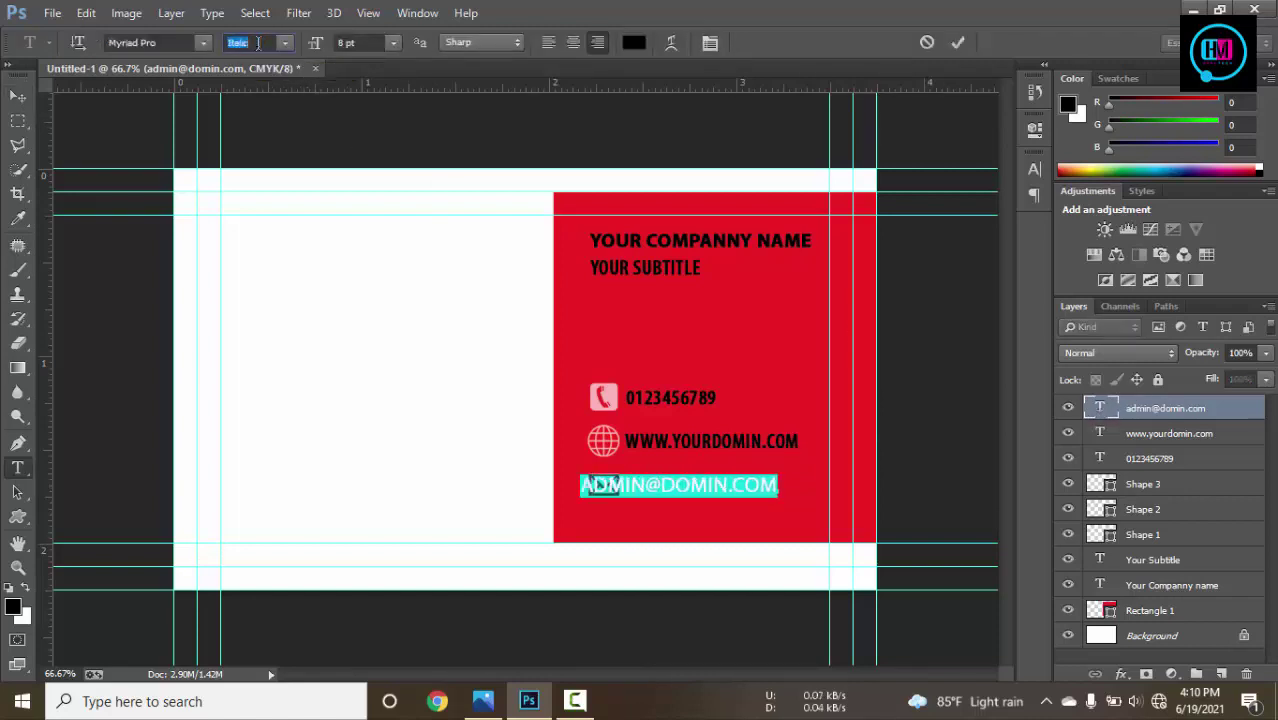
pyautogui.press('Up')
pyautogui.press('Up')
pyautogui.press('Up')
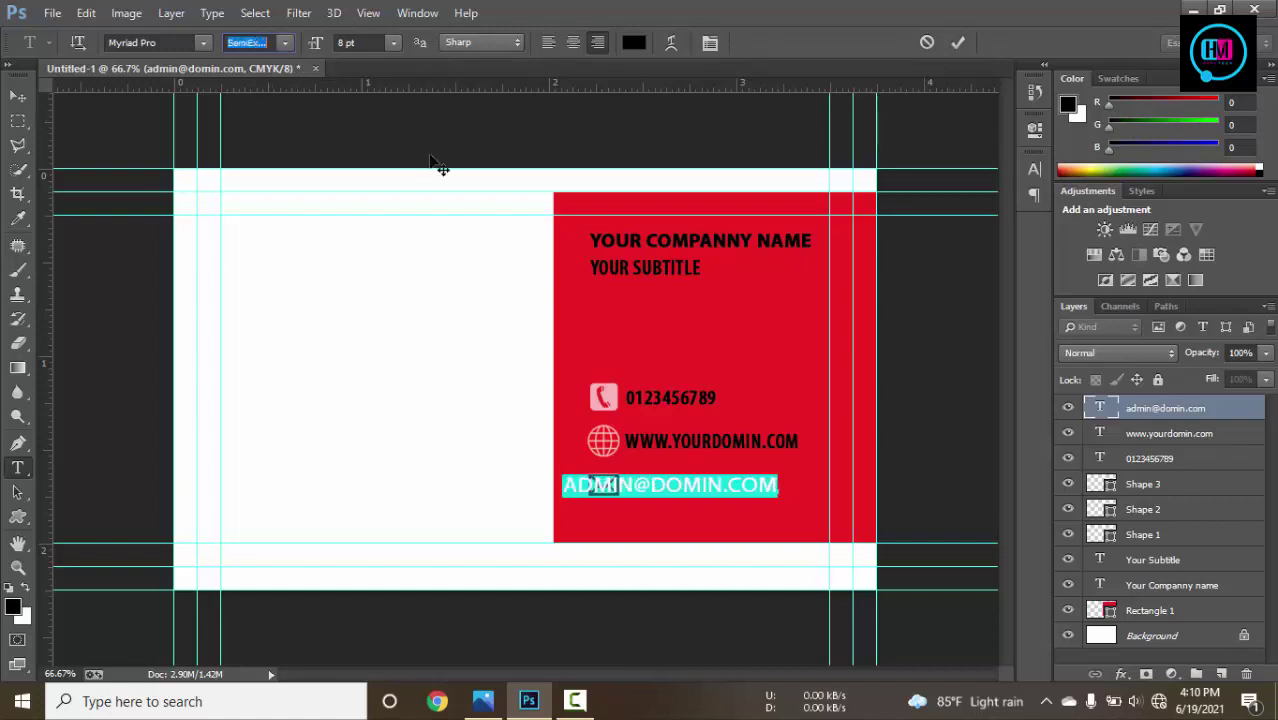
pyautogui.press('Return')
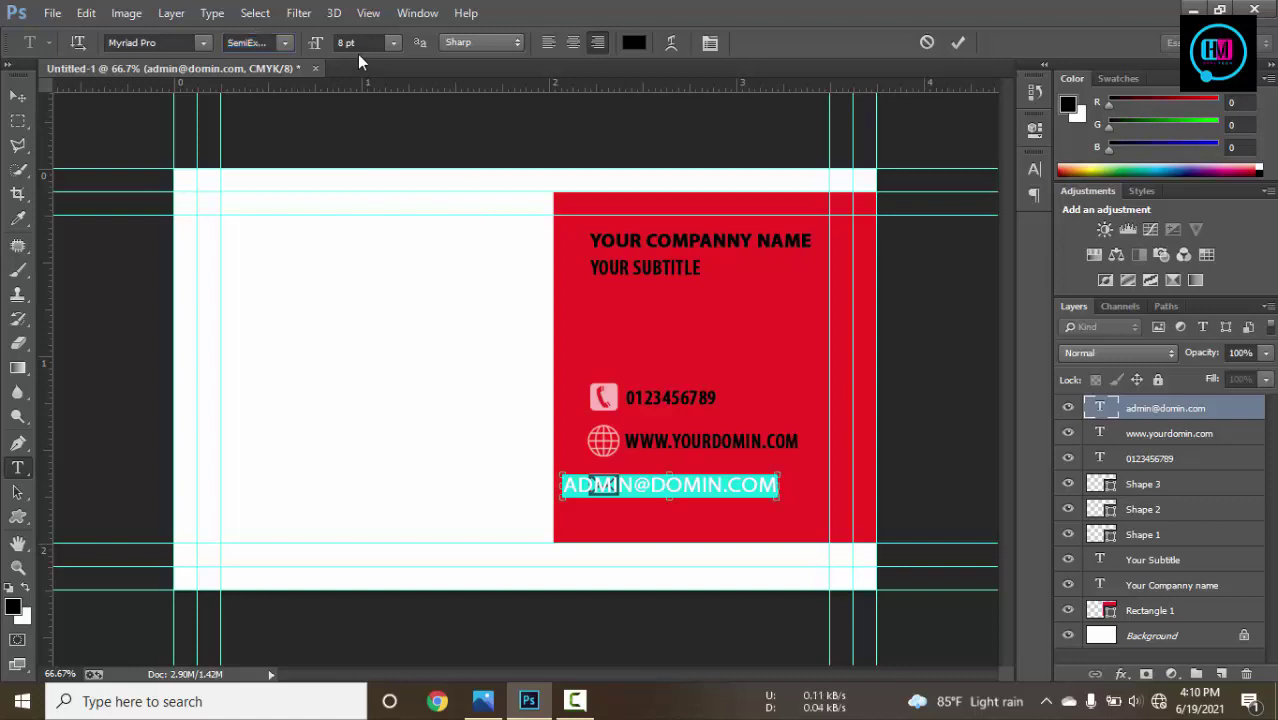
pyautogui.hotkey('ctrl', 't')
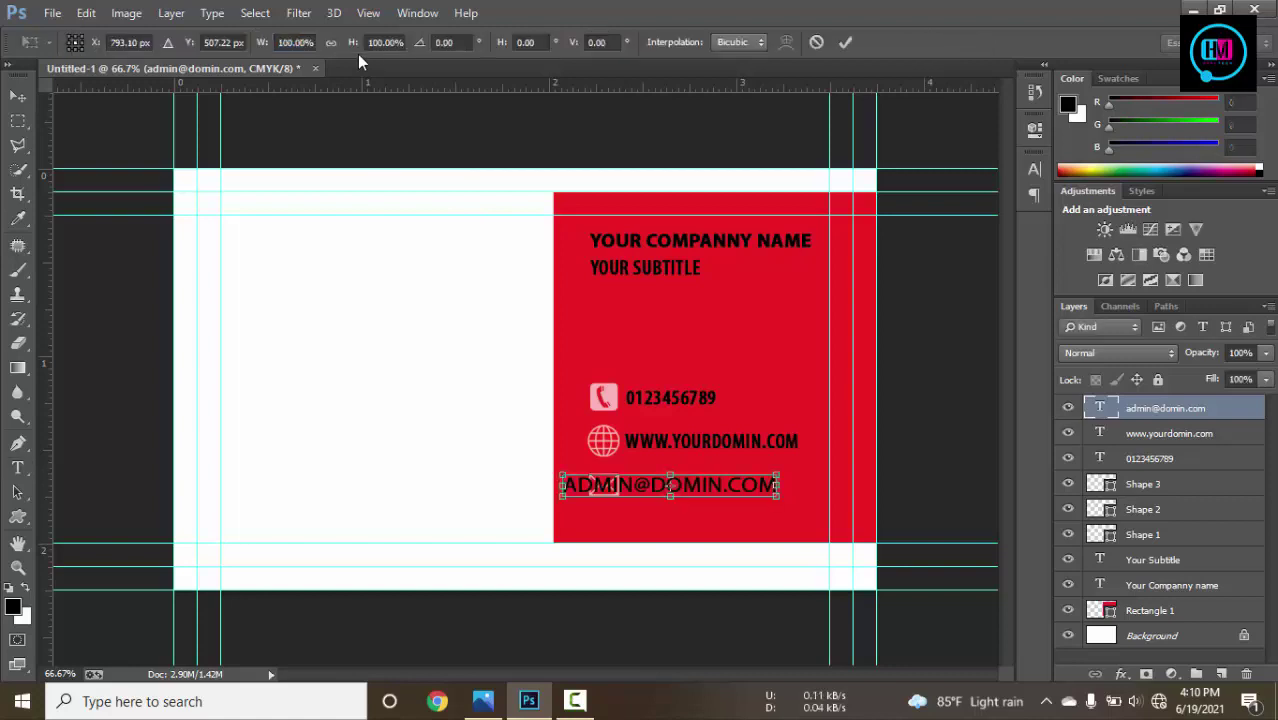
pyautogui.click(843, 42)
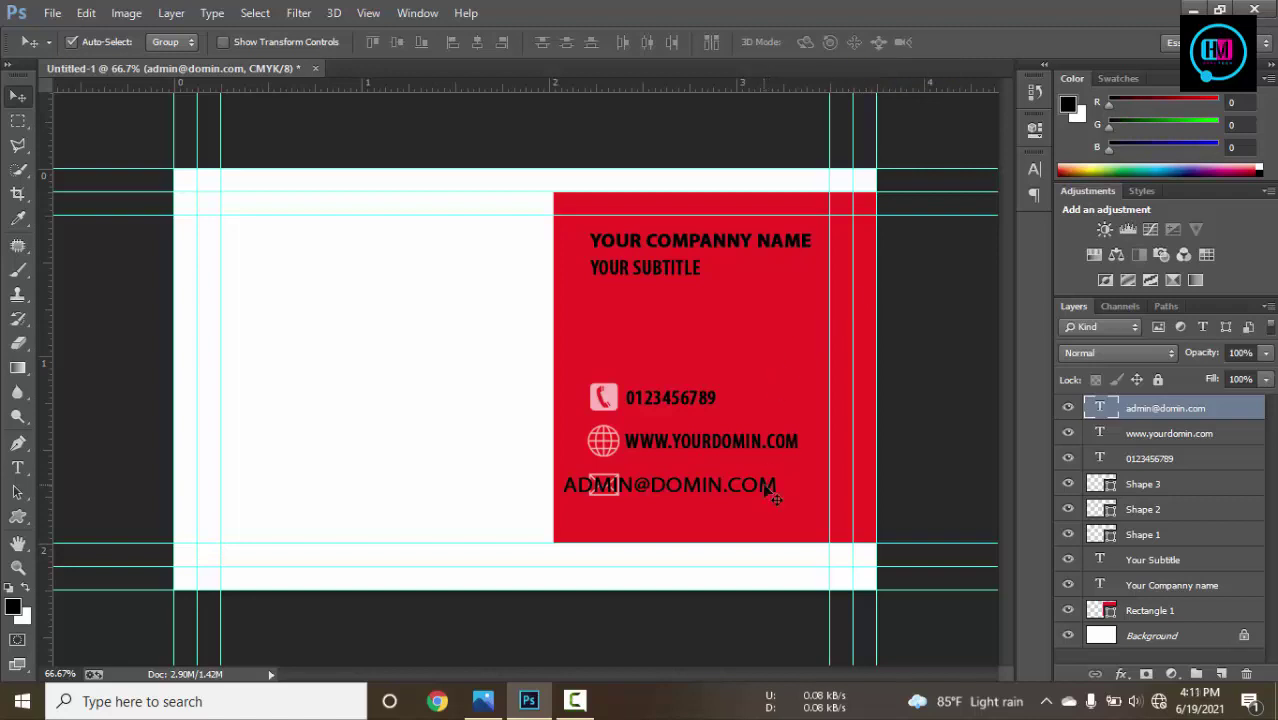
# Set the e-mail text's font style to Condensed and nudge it closer to the envelope icon.
pyautogui.doubleClick(1100, 408)
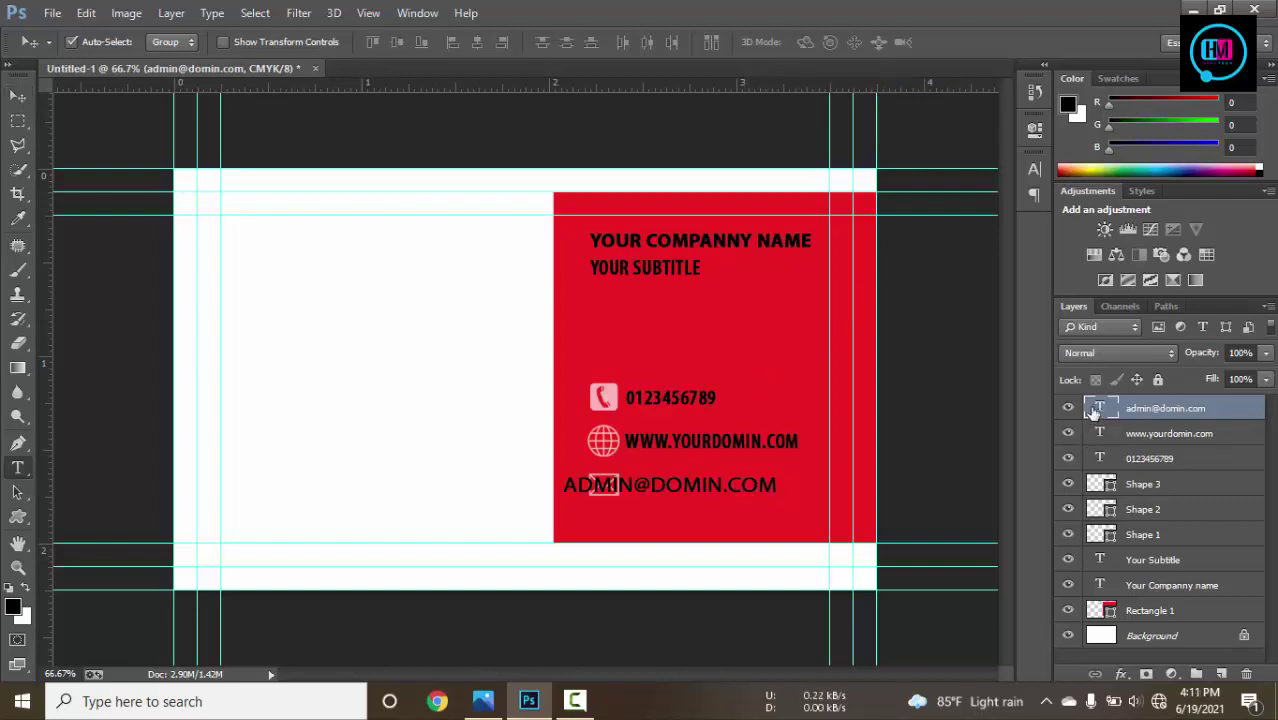
pyautogui.click(290, 42)
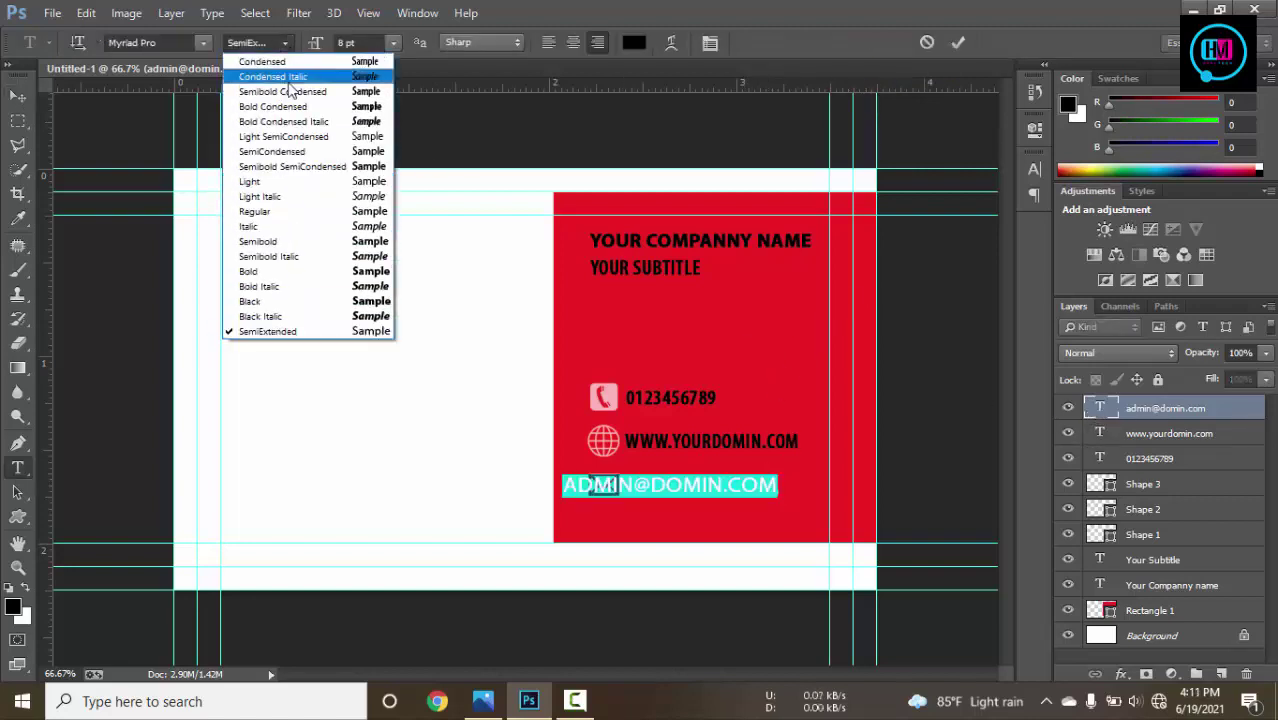
pyautogui.click(287, 62)
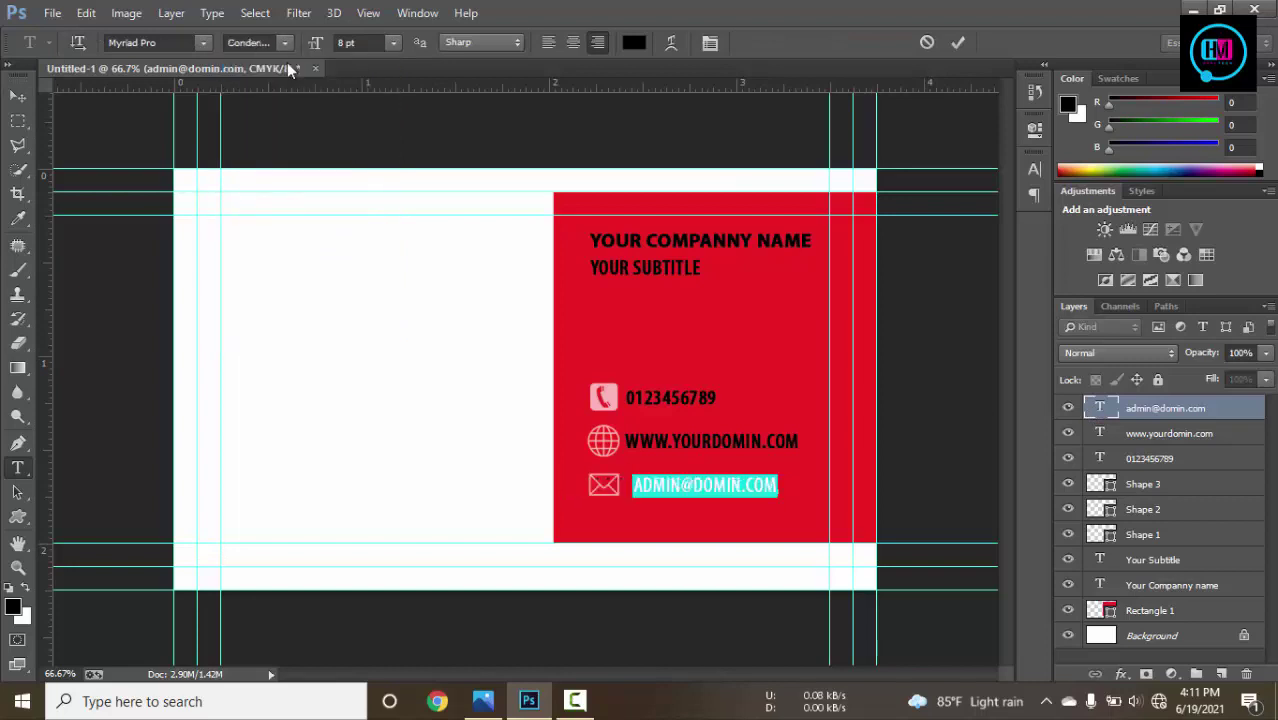
pyautogui.click(956, 44)
pyautogui.press('v')
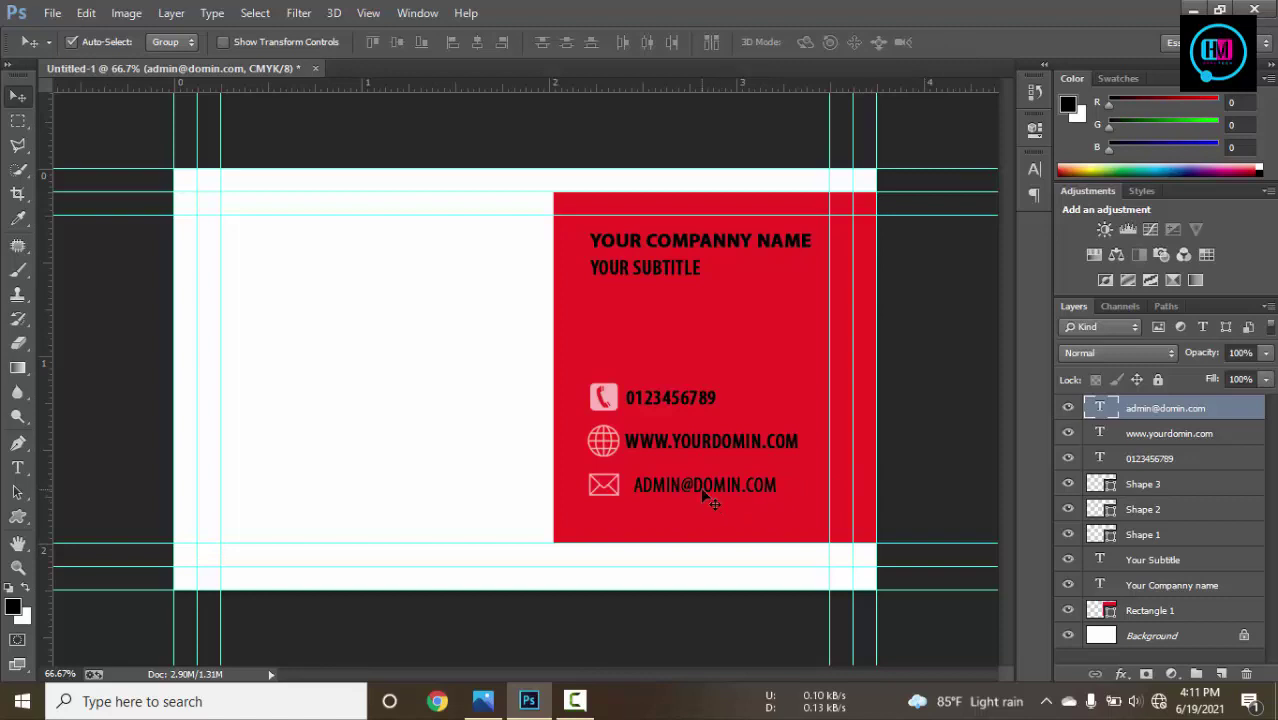
pyautogui.press('Left')
pyautogui.press('Left')
pyautogui.press('Left')
pyautogui.press('Left')
pyautogui.press('Left')
pyautogui.press('Left')
# Set the web address text's font style to Condensed.
pyautogui.click(790, 441)
pyautogui.doubleClick(1101, 435)
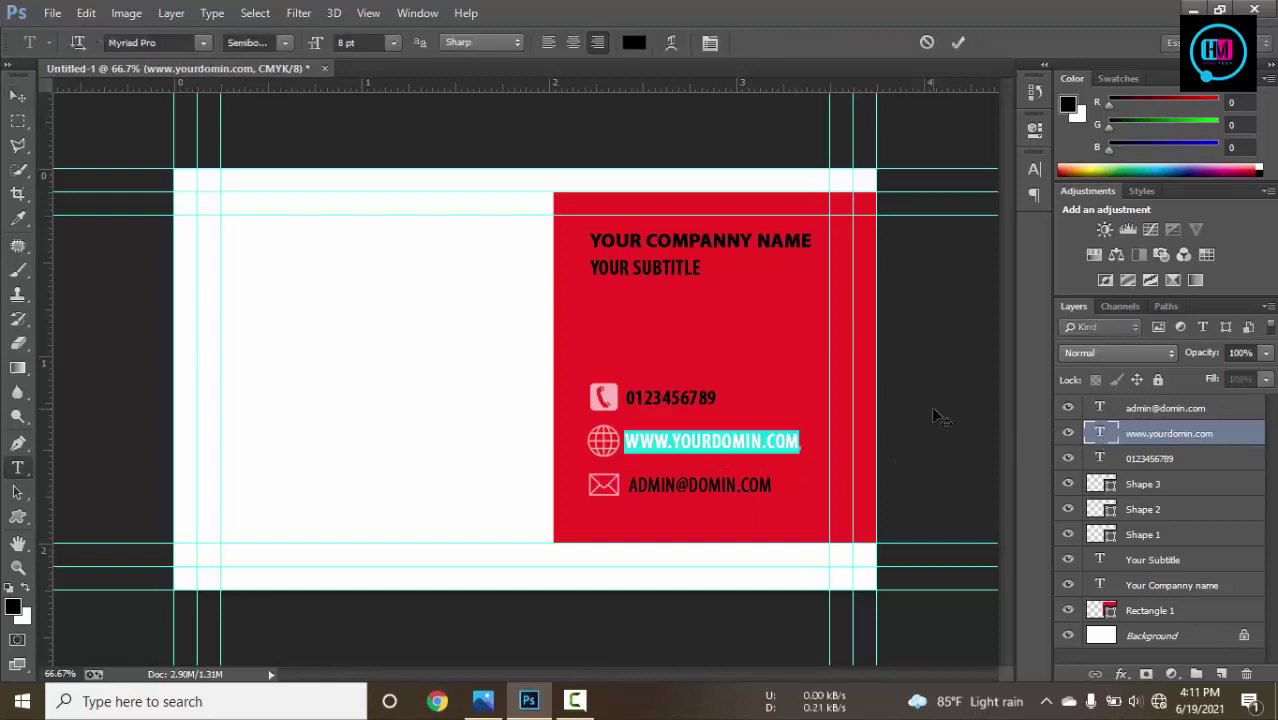
pyautogui.click(290, 49)
pyautogui.click(303, 58)
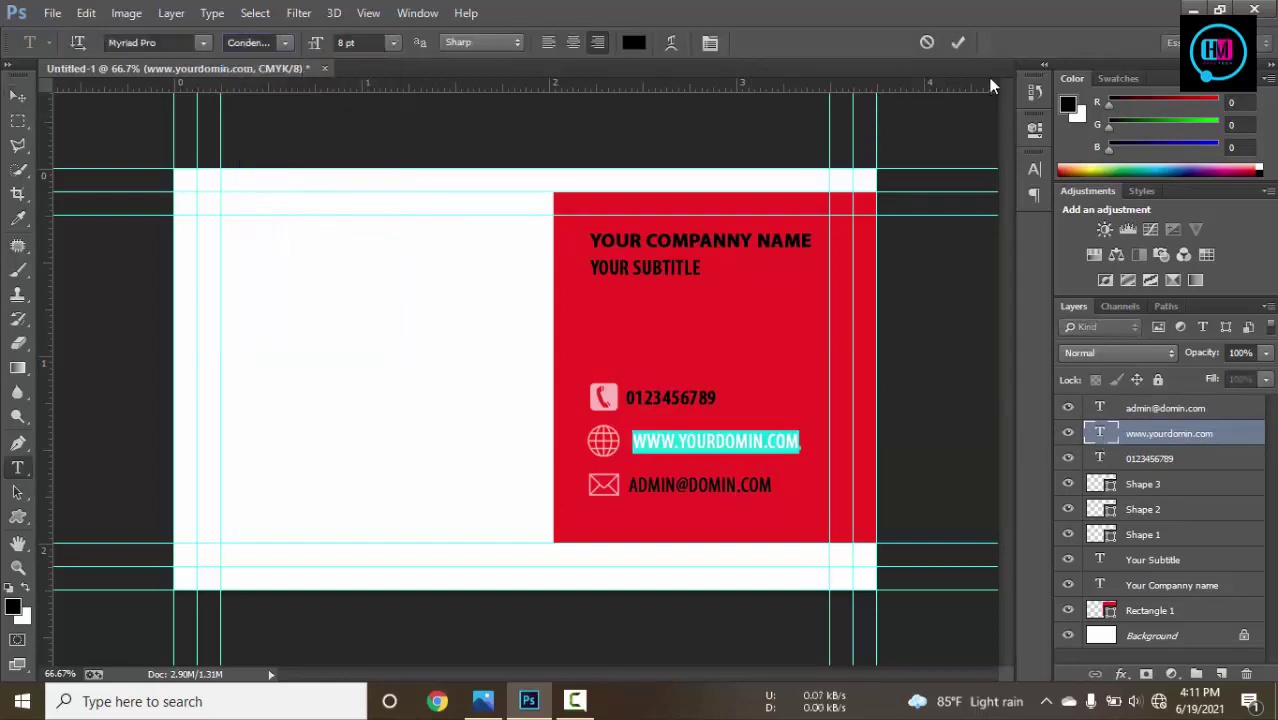
pyautogui.hotkey('ctrl', 'Return')
pyautogui.press('v')
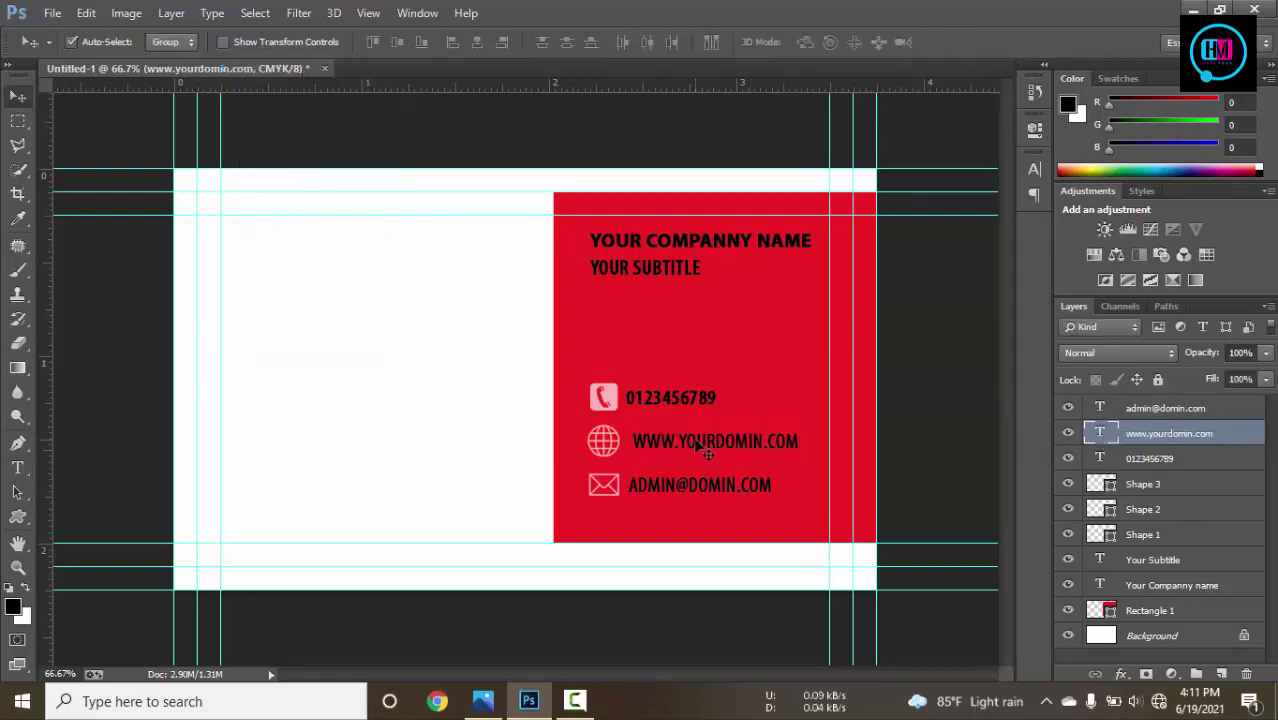
# Set the phone number text's font style to Condensed and deselect the layer.
pyautogui.click(692, 408)
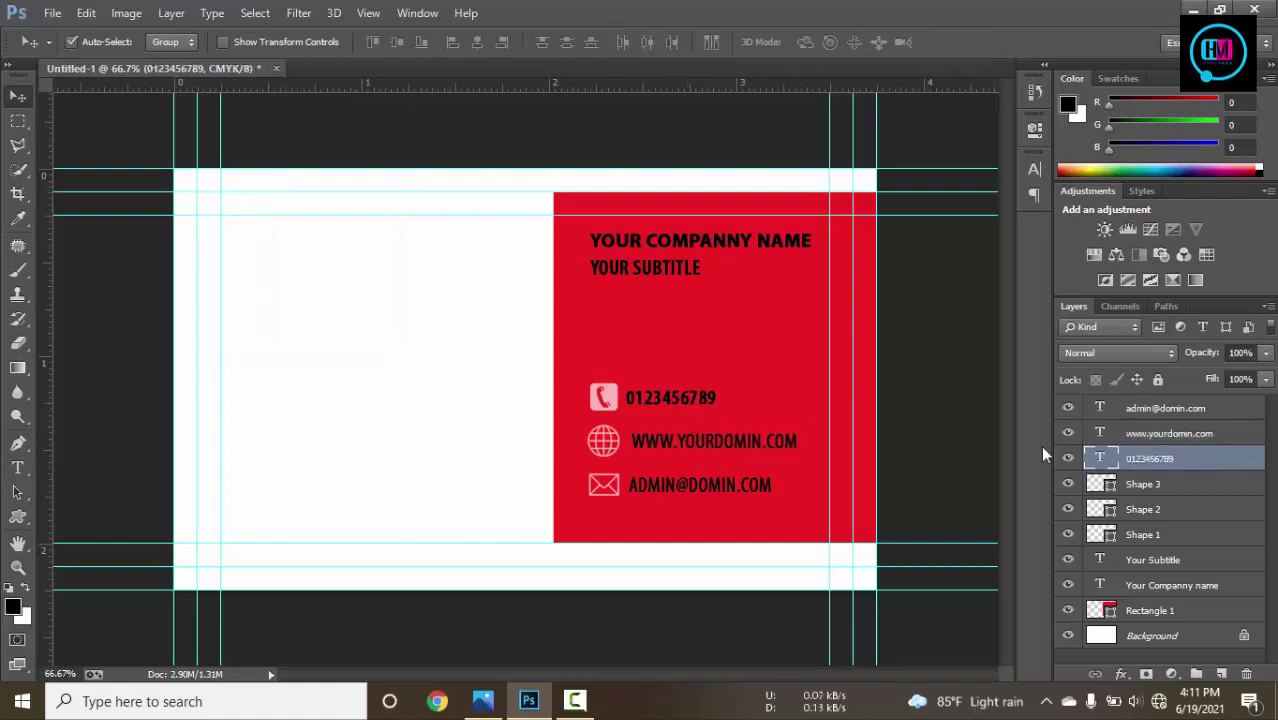
pyautogui.doubleClick(1100, 457)
pyautogui.click(285, 44)
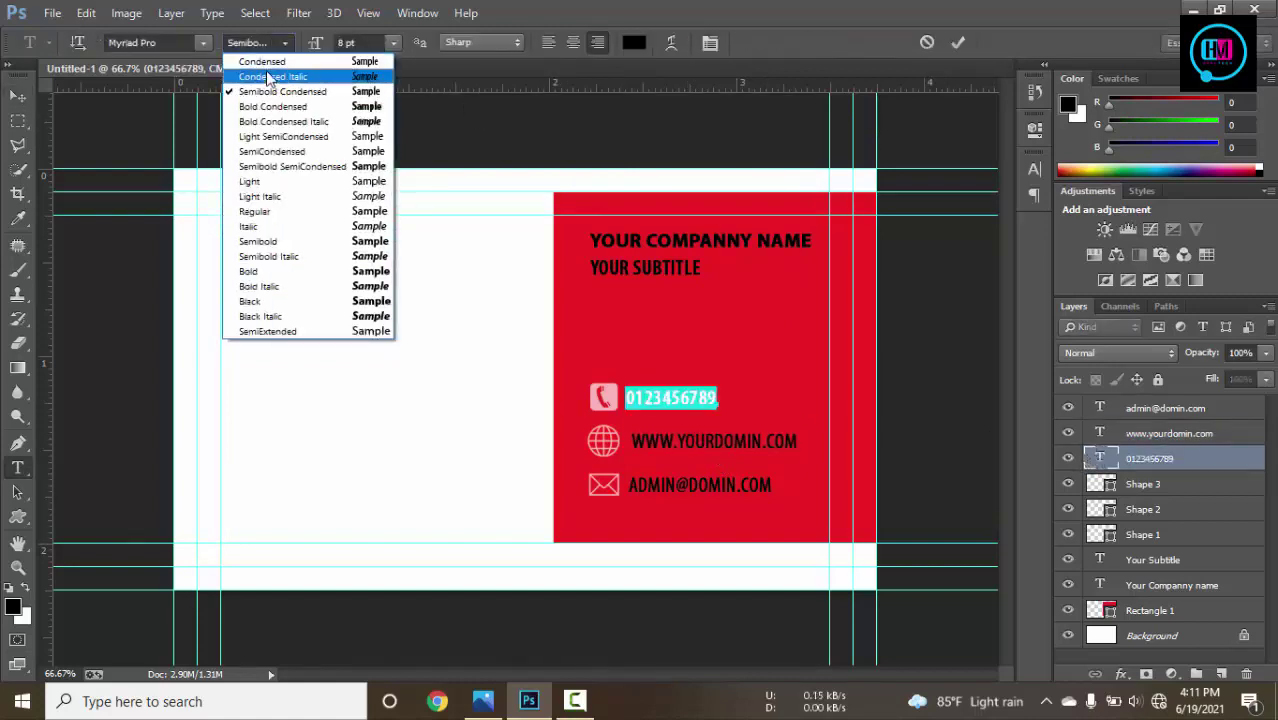
pyautogui.click(266, 66)
pyautogui.click(959, 42)
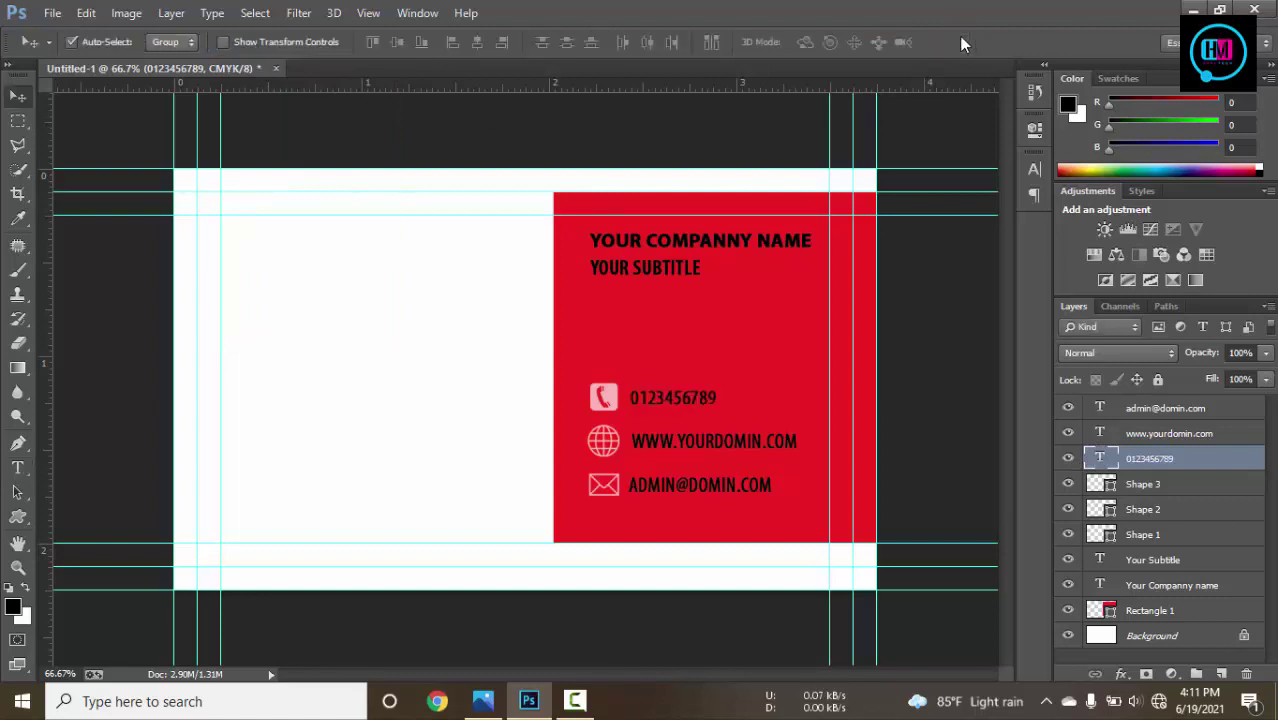
pyautogui.click(938, 299)
# Recheck the reference photo and try selecting all three contact text layers to style them together.
pyautogui.click(485, 700)
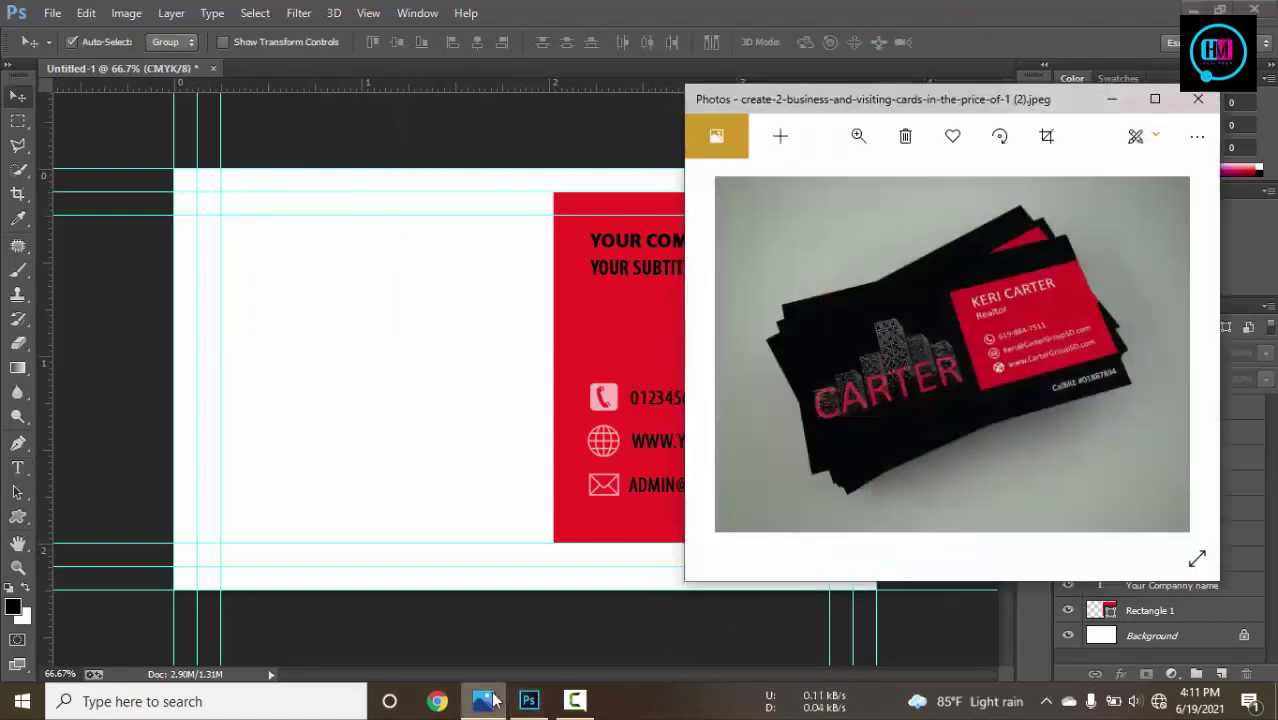
pyautogui.click(485, 700)
pyautogui.click(689, 410)
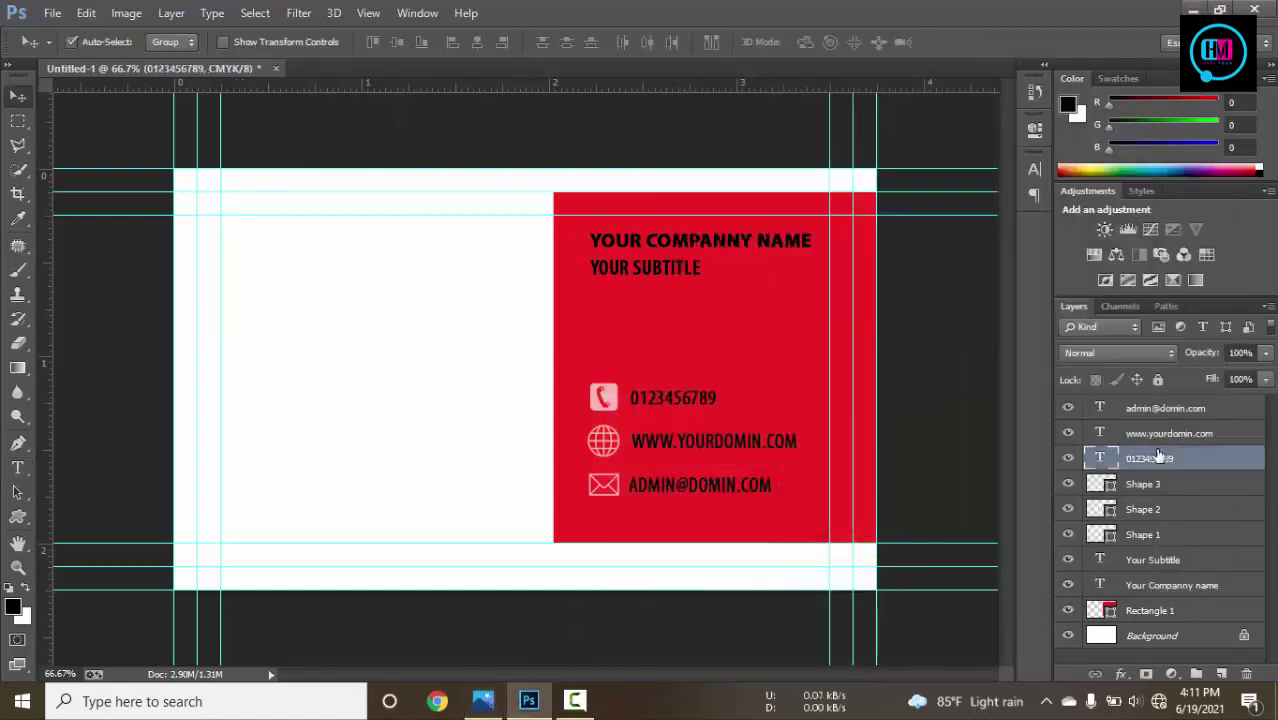
pyautogui.keyDown('shift'); pyautogui.click(1163, 410); pyautogui.keyUp('shift')
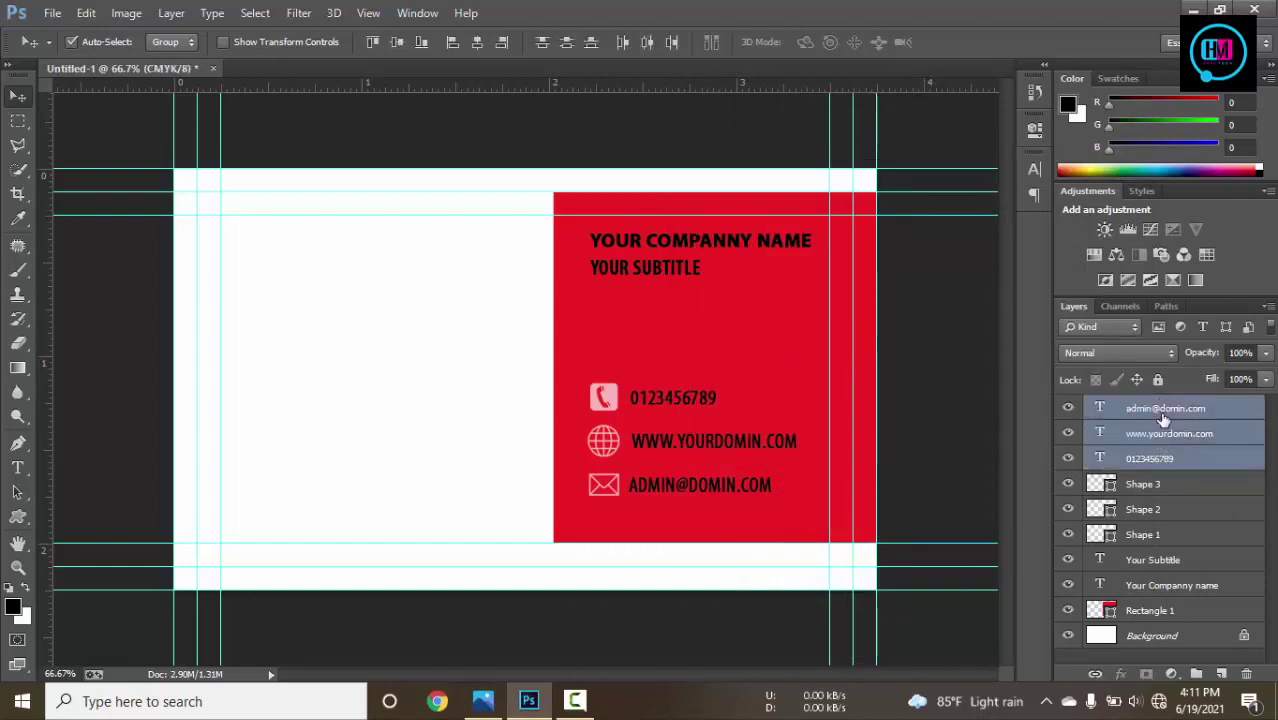
pyautogui.rightClick(1163, 430)
pyautogui.press('Escape')
# Apply a white (ffffff) Color Overlay to the phone number text and collapse its effects list.
pyautogui.click(1185, 458)
pyautogui.rightClick(1185, 458)
pyautogui.click(833, 124)
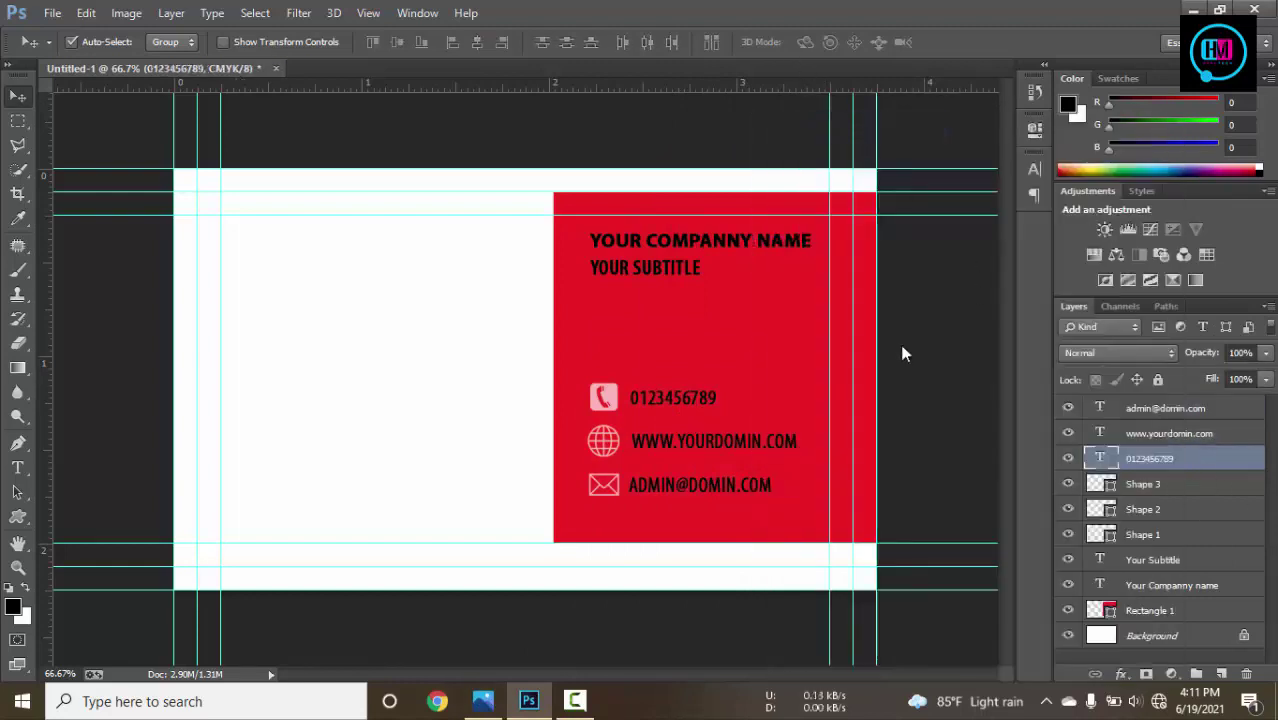
pyautogui.click(745, 320)
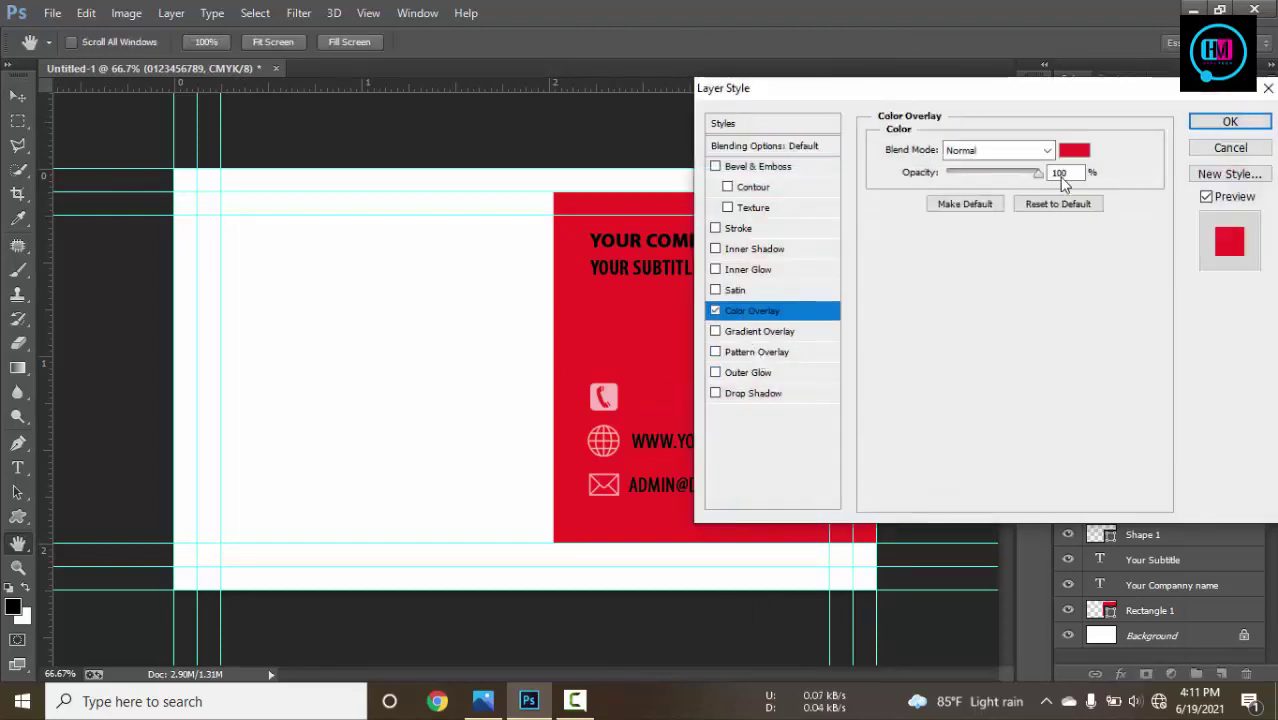
pyautogui.click(1078, 149)
pyautogui.click(777, 179)
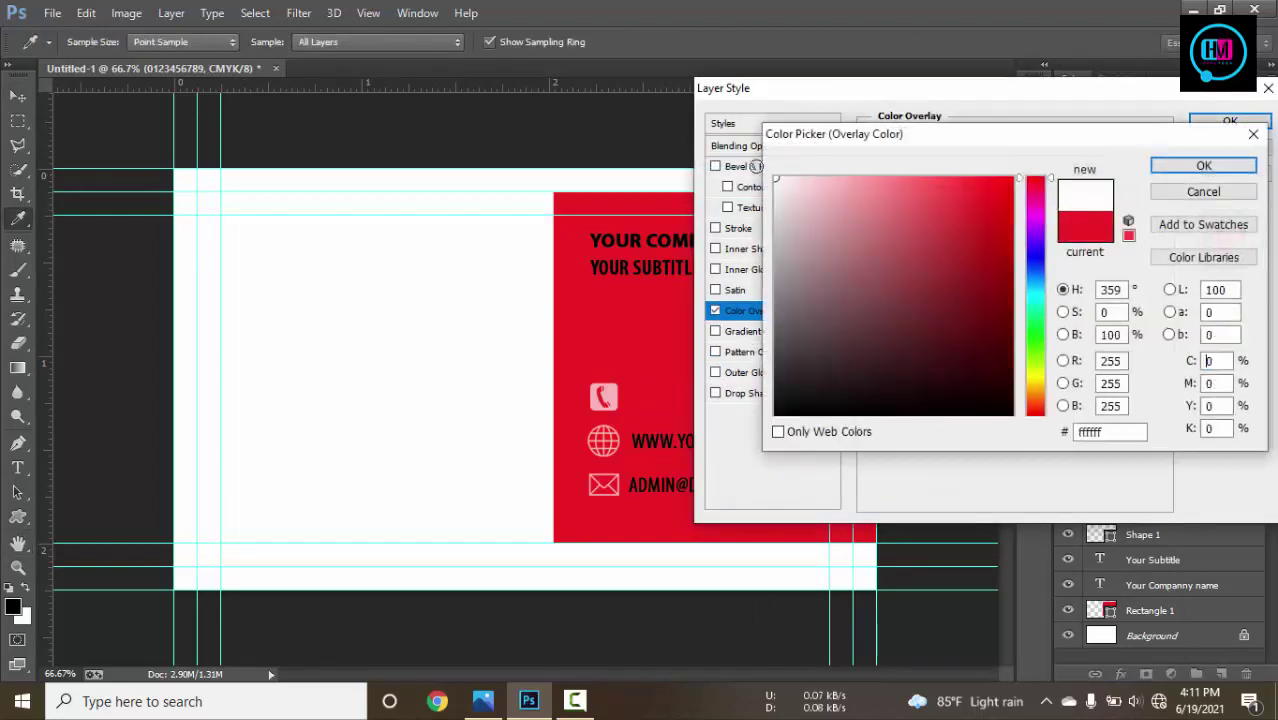
pyautogui.click(1204, 166)
pyautogui.click(1231, 122)
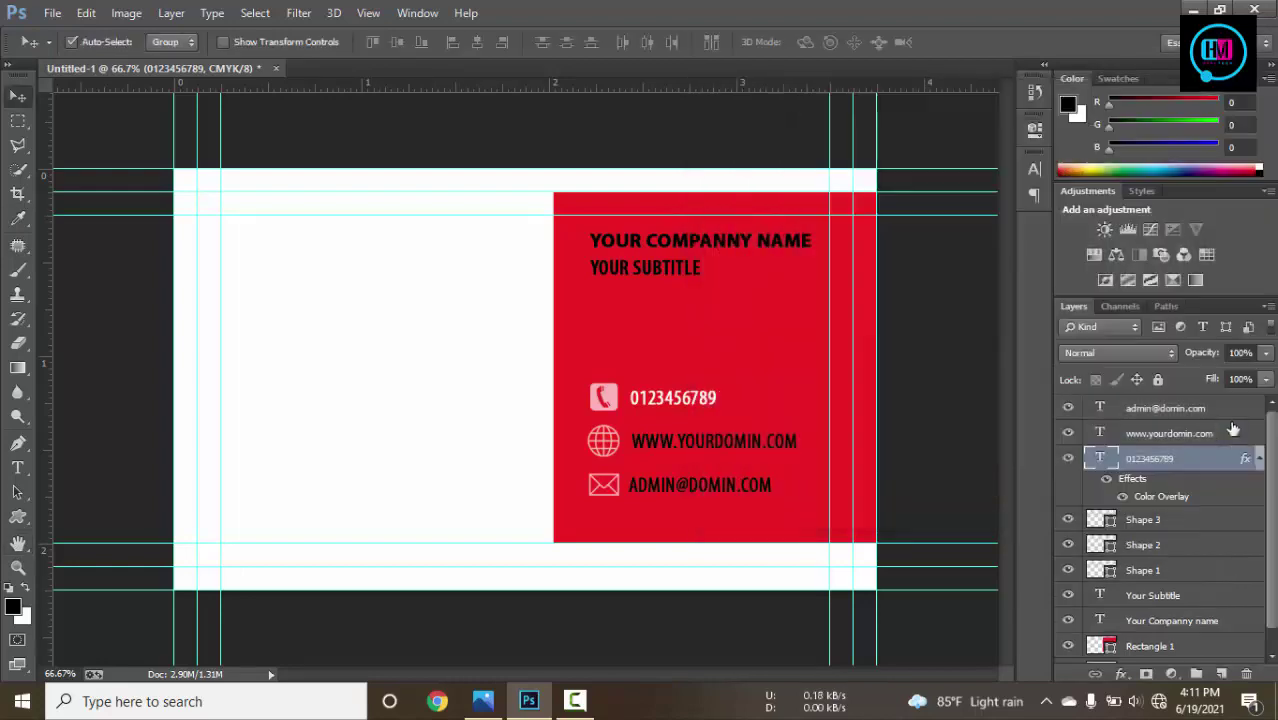
pyautogui.click(1257, 458)
# Apply a white (ffffff) Color Overlay to the web address text.
pyautogui.rightClick(1190, 438)
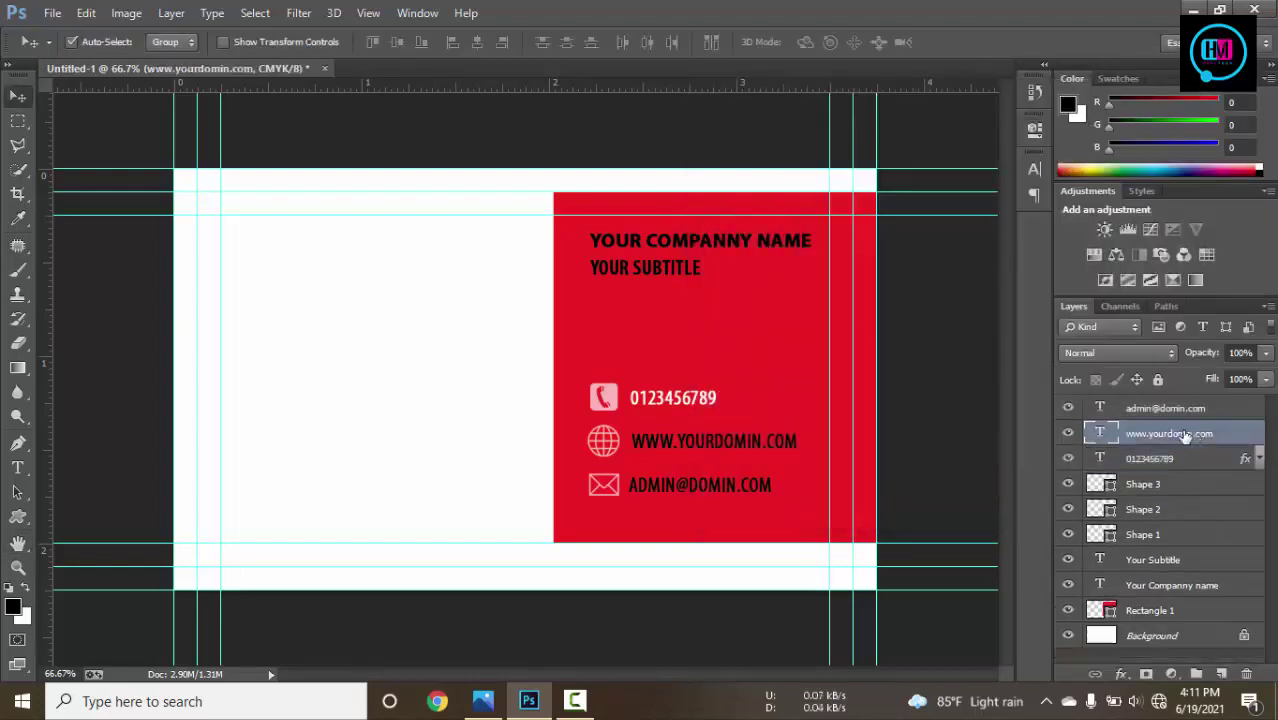
pyautogui.click(827, 121)
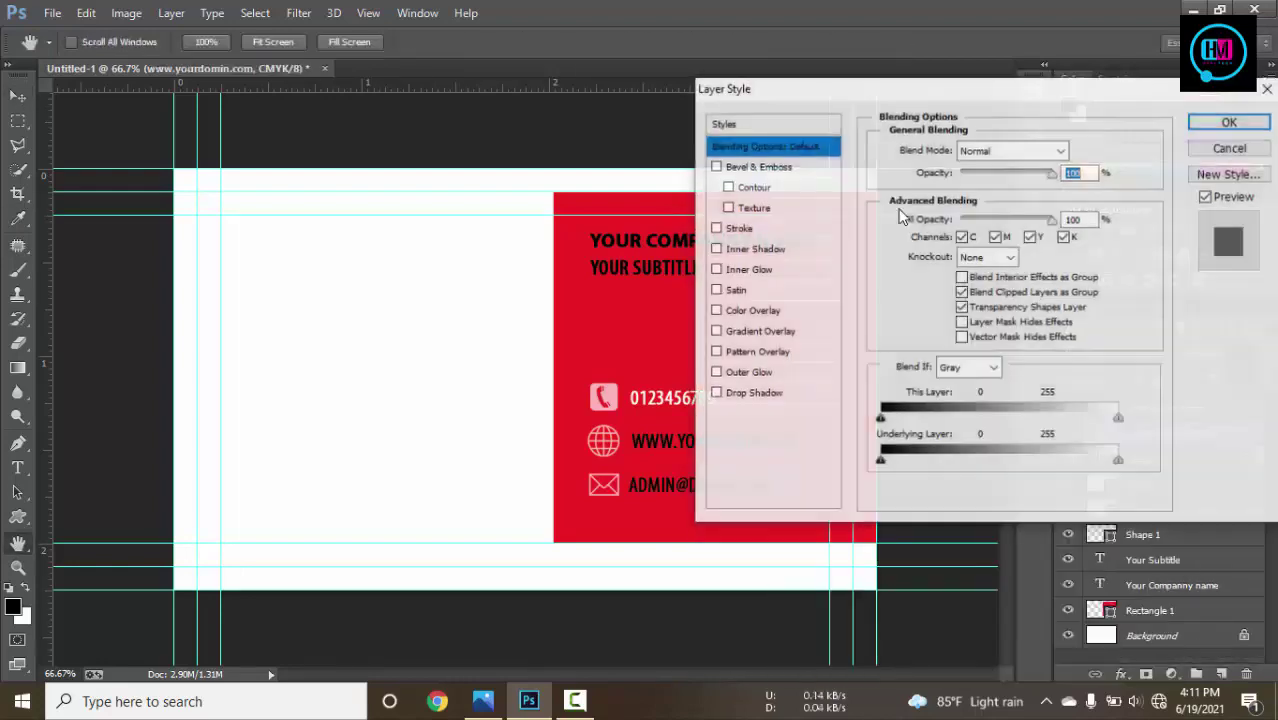
pyautogui.click(752, 310)
pyautogui.click(1074, 150)
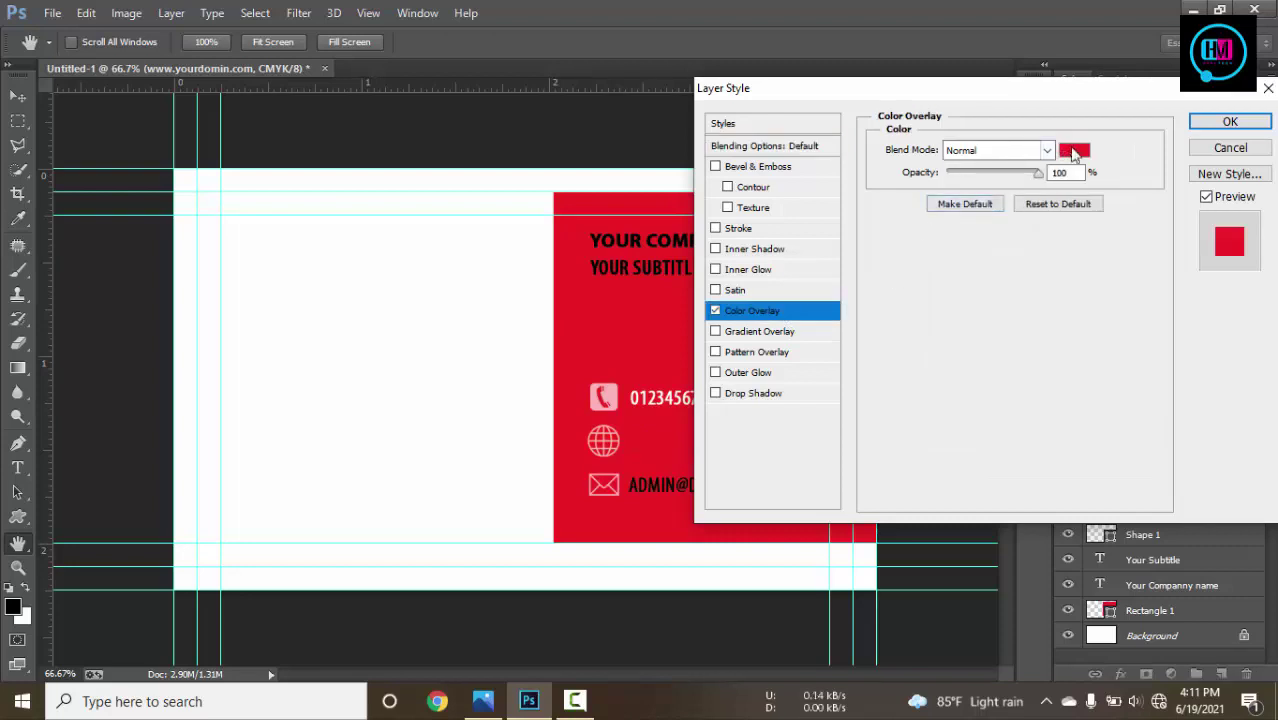
pyautogui.click(776, 179)
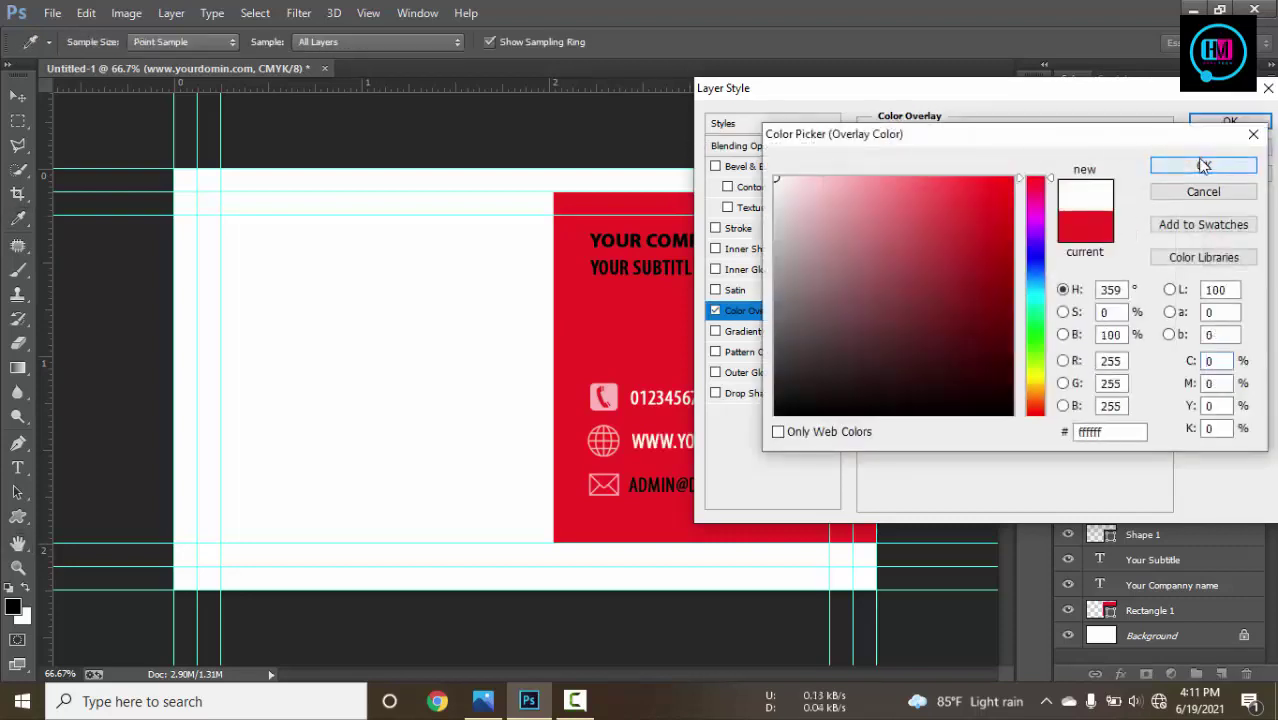
pyautogui.click(1203, 165)
pyautogui.click(1230, 121)
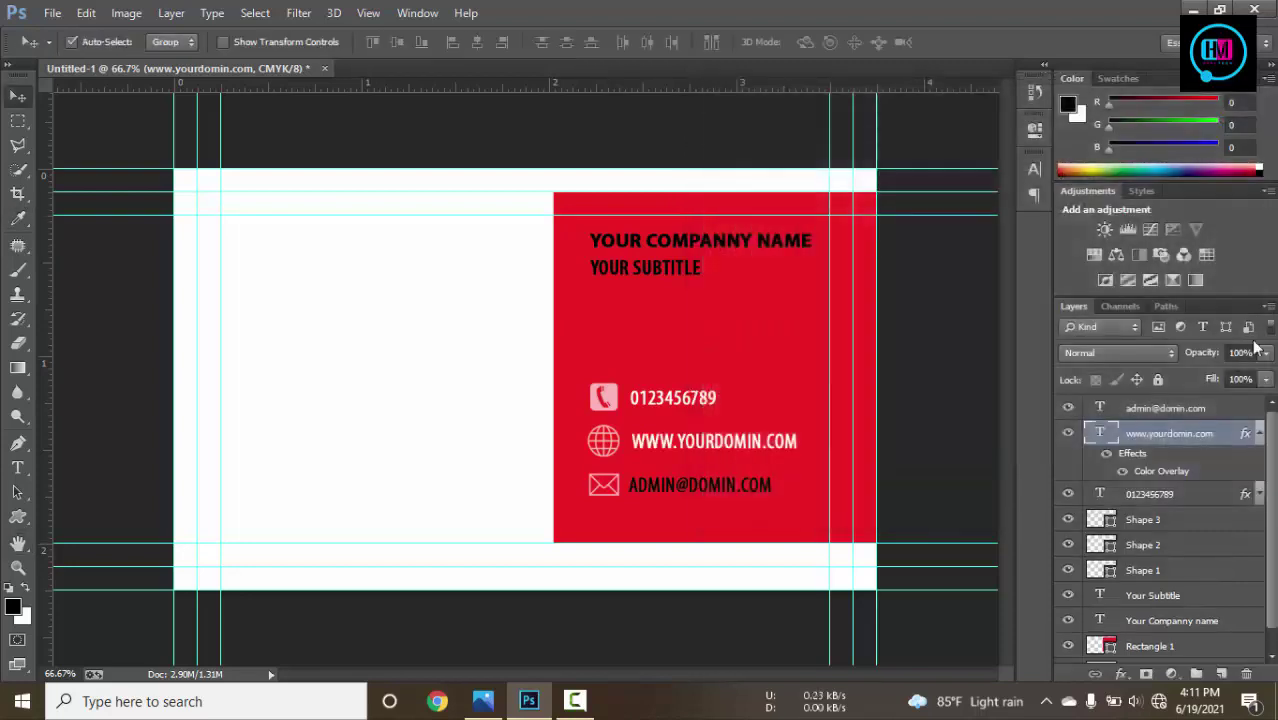
# Change the e-mail text's color to fcccb9 by sampling the edge of the phone number text.
pyautogui.click(1200, 410)
pyautogui.press('t')
pyautogui.doubleClick(1101, 409)
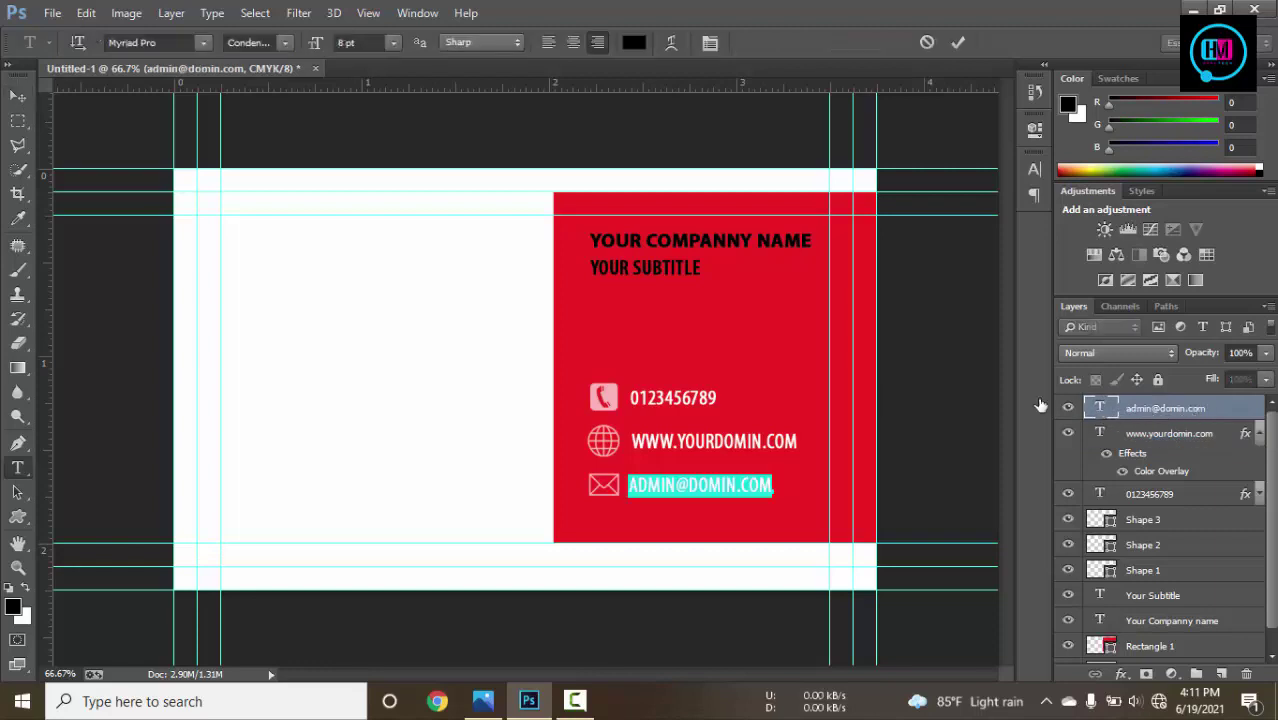
pyautogui.click(633, 42)
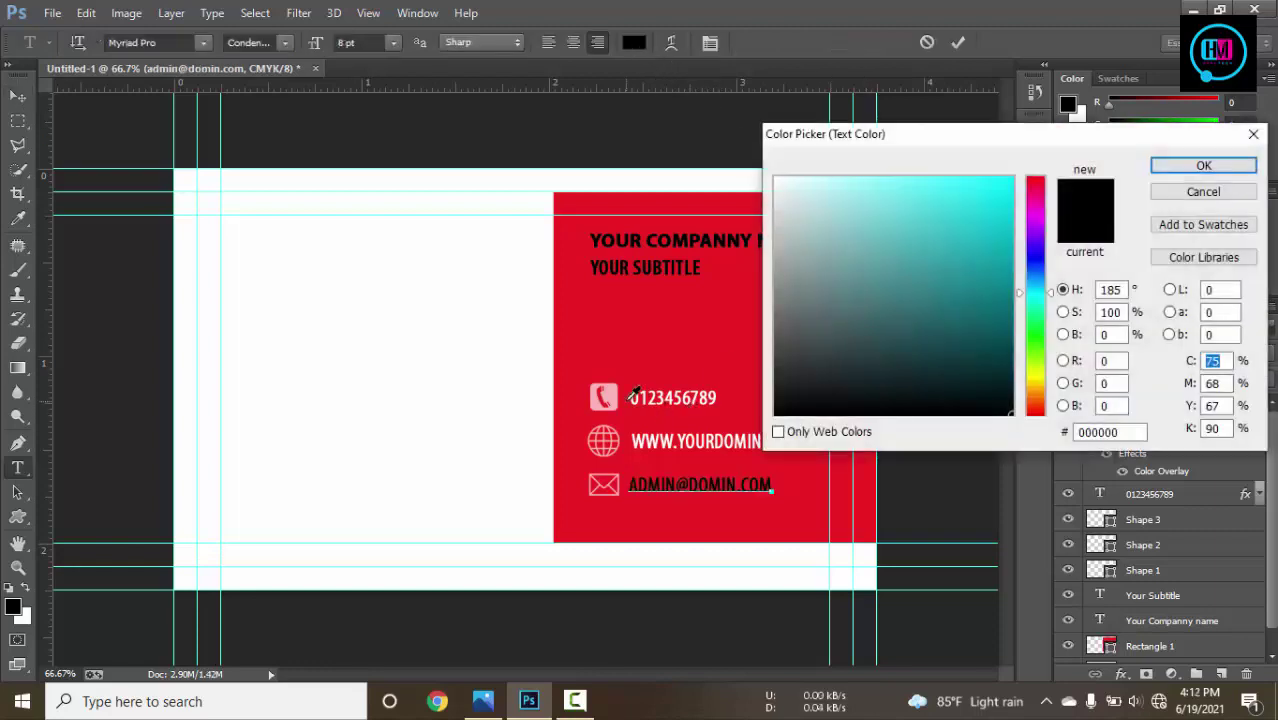
pyautogui.click(635, 392)
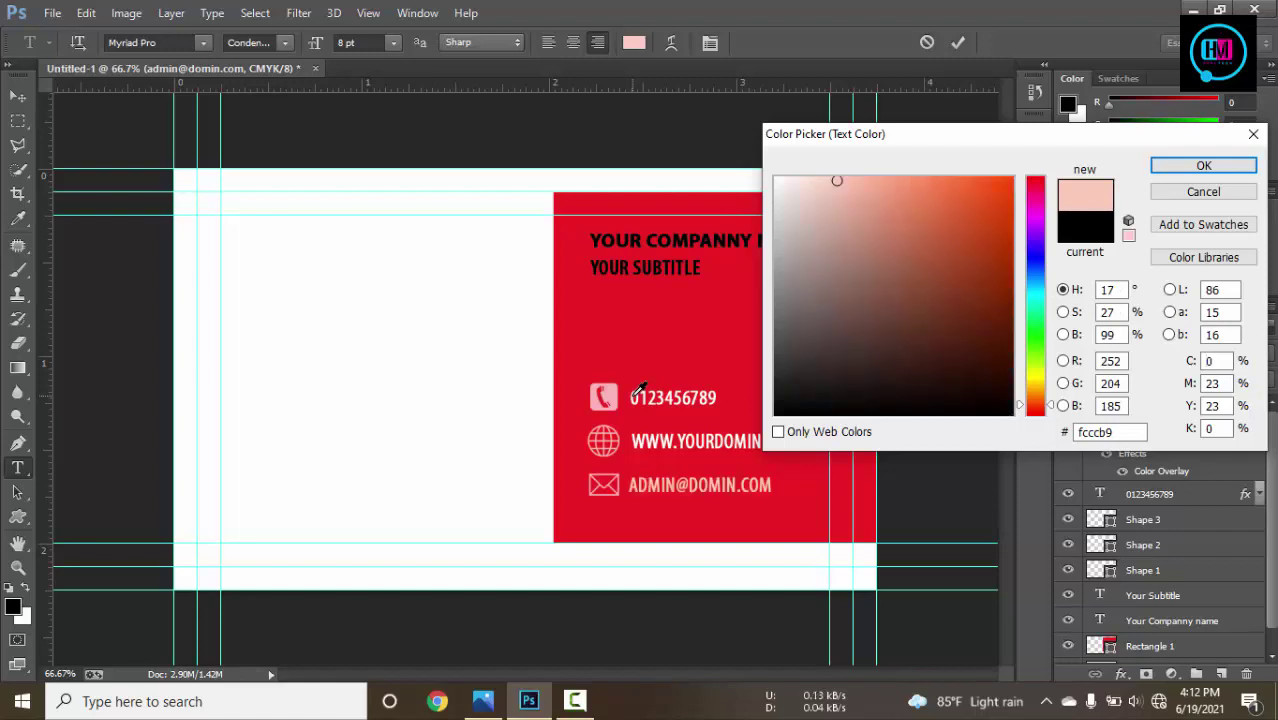